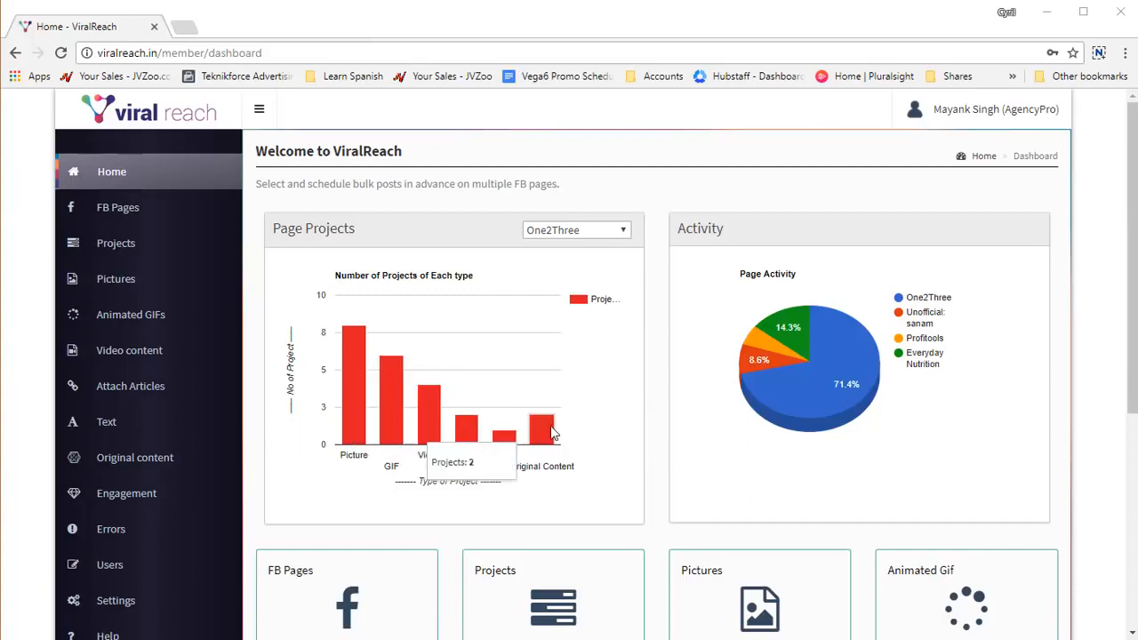
Examine the dashboard's page activity chart and the feature shortcuts below it
mouse_move(807, 349)
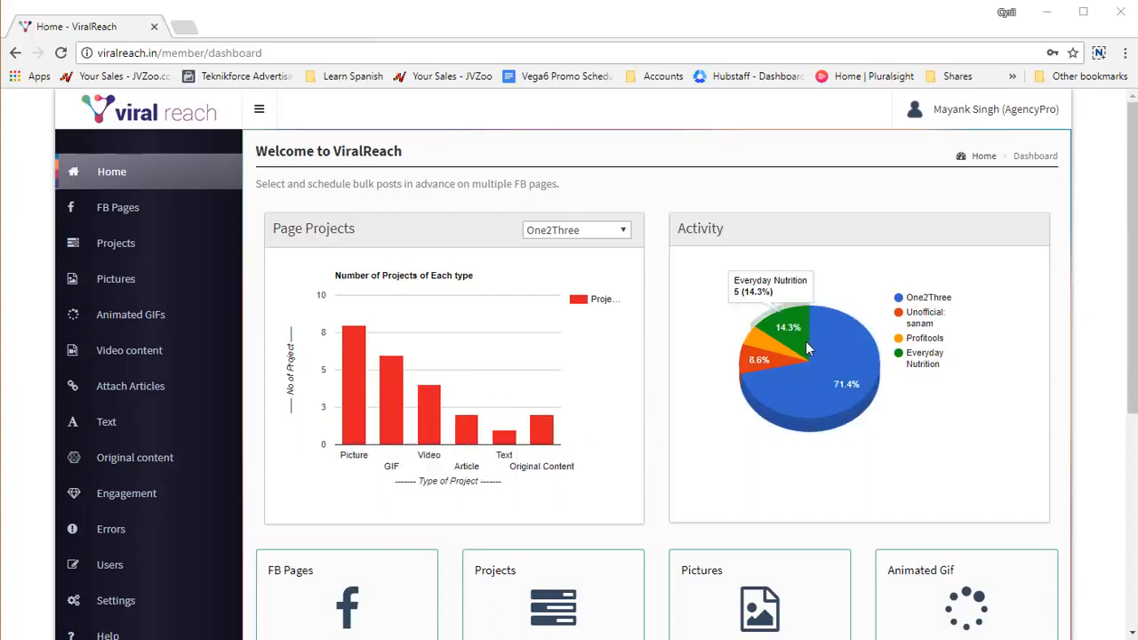
mouse_move(772, 369)
mouse_move(830, 416)
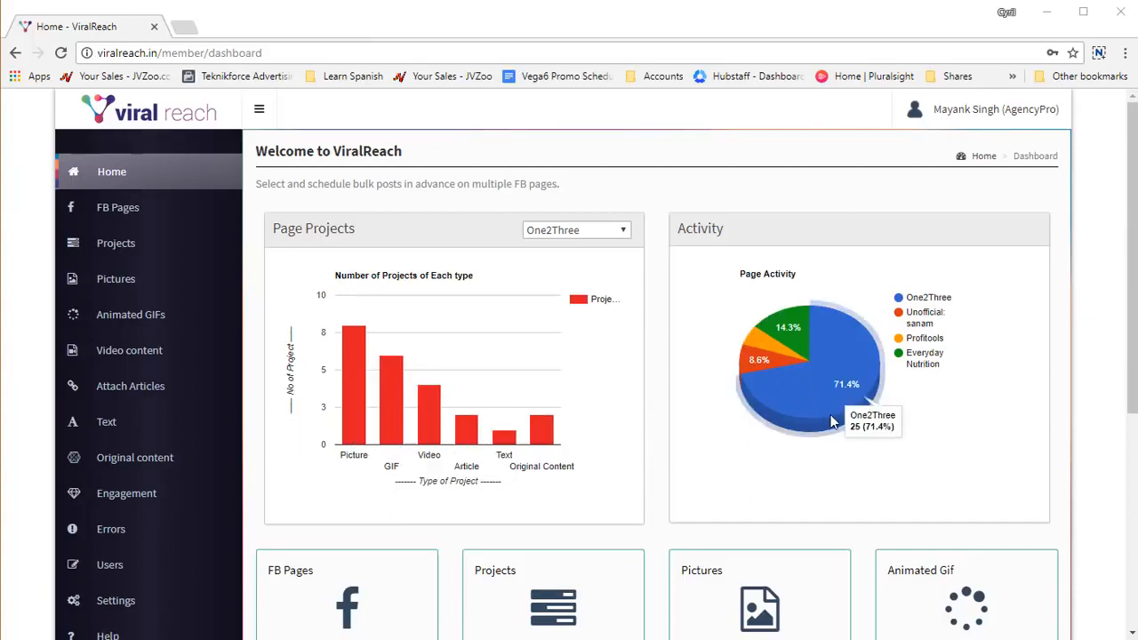
scroll(836, 421, down, 5)
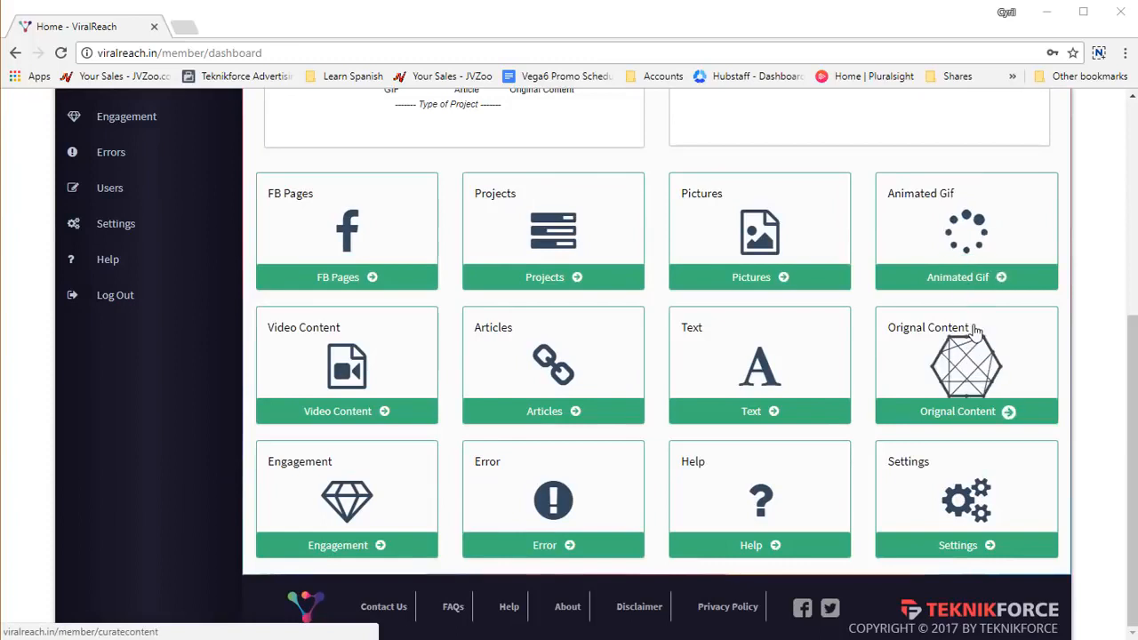
Review the list of Facebook pages available for adding and close it
click(356, 210)
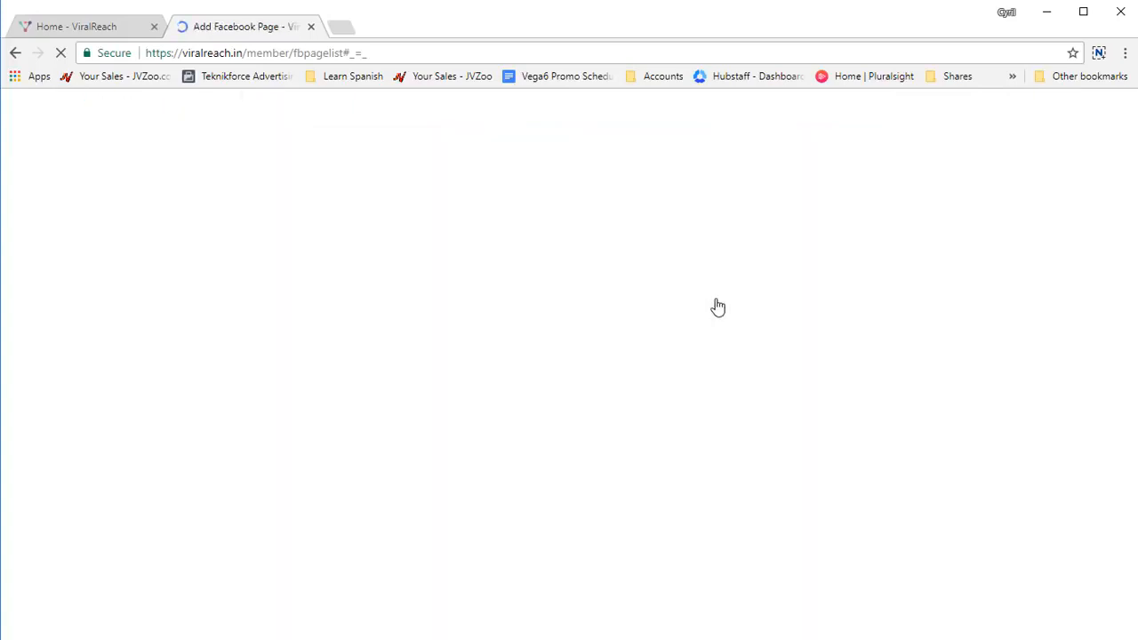
scroll(718, 307, down, 8)
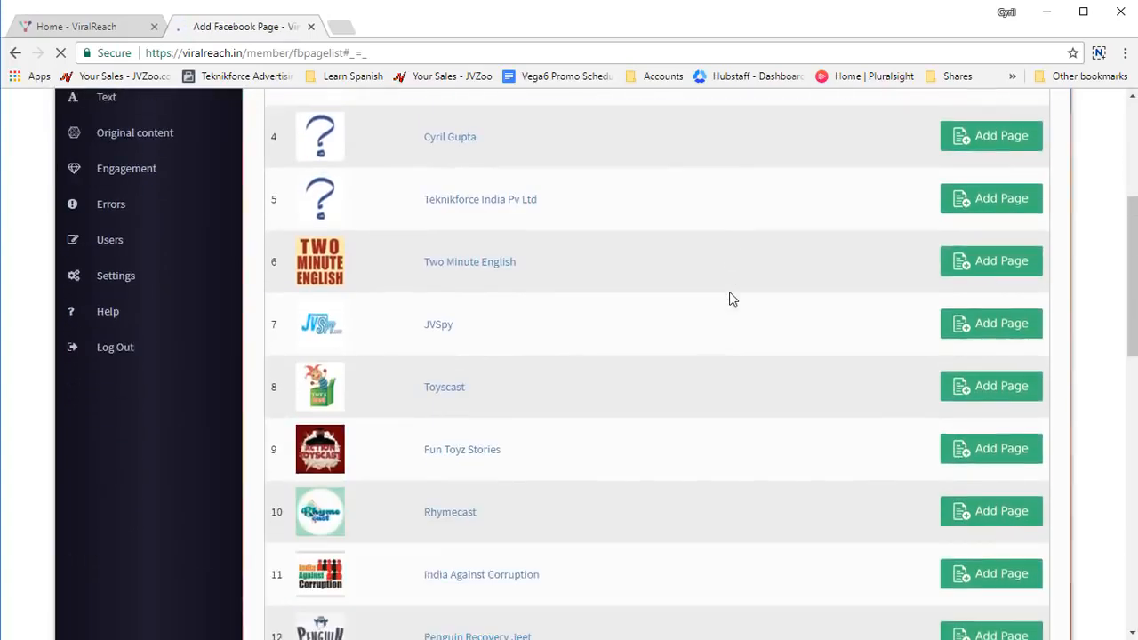
scroll(729, 298, down, 6)
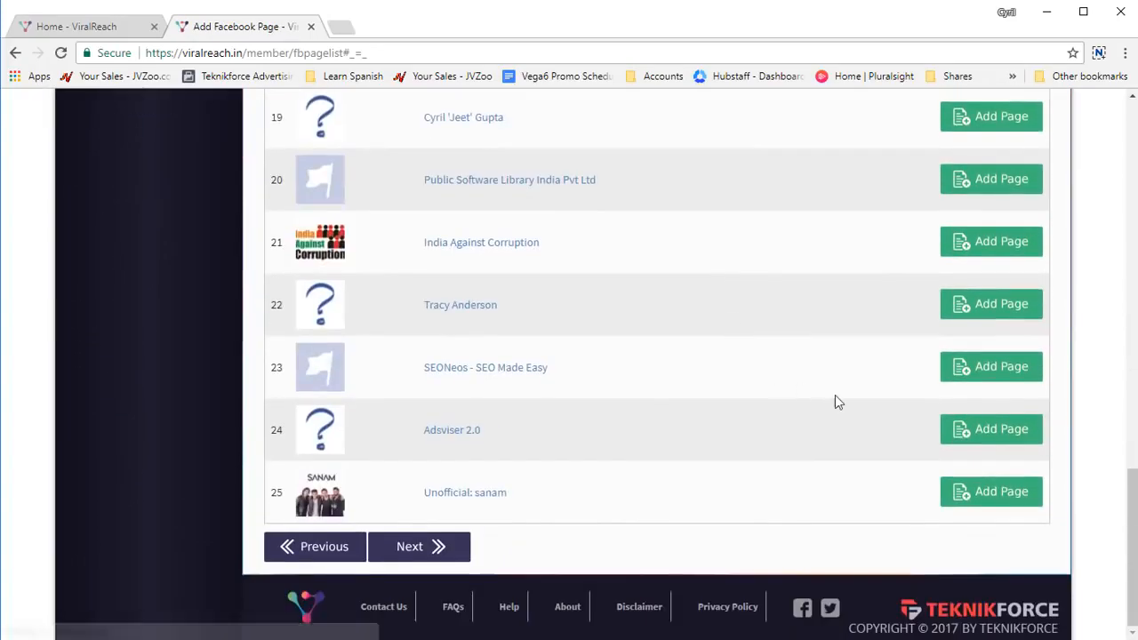
middle_click(256, 33)
View the connected Facebook pages in a separate tab, check the One2Three page's project count, and close the tab
scroll(671, 413, up, 3)
scroll(533, 400, down, 3)
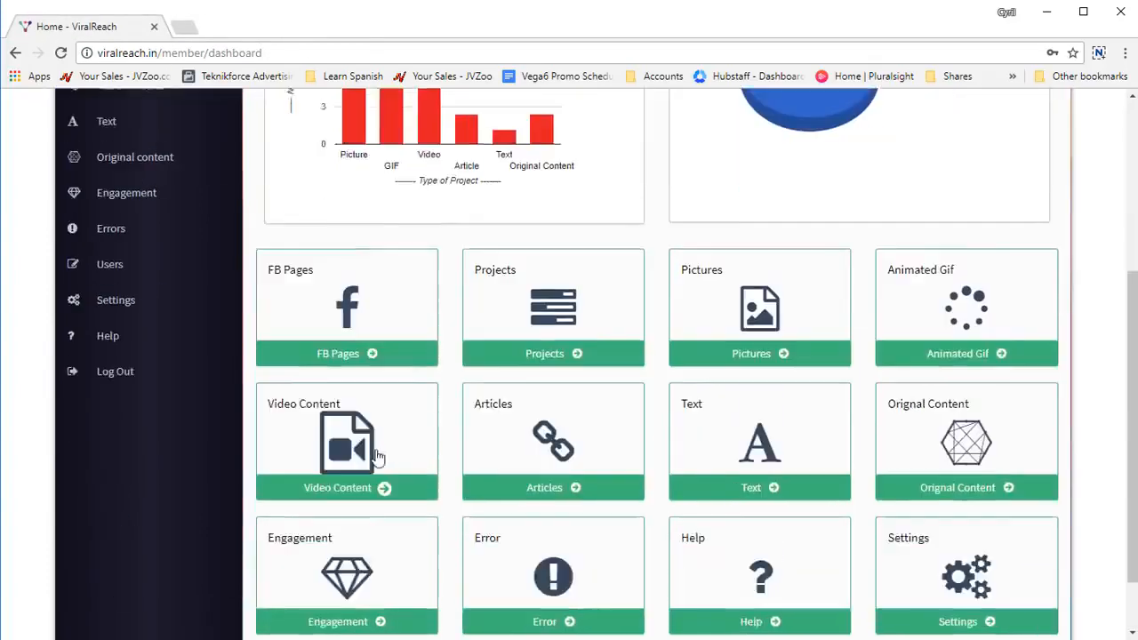
middle_click(297, 300)
click(223, 27)
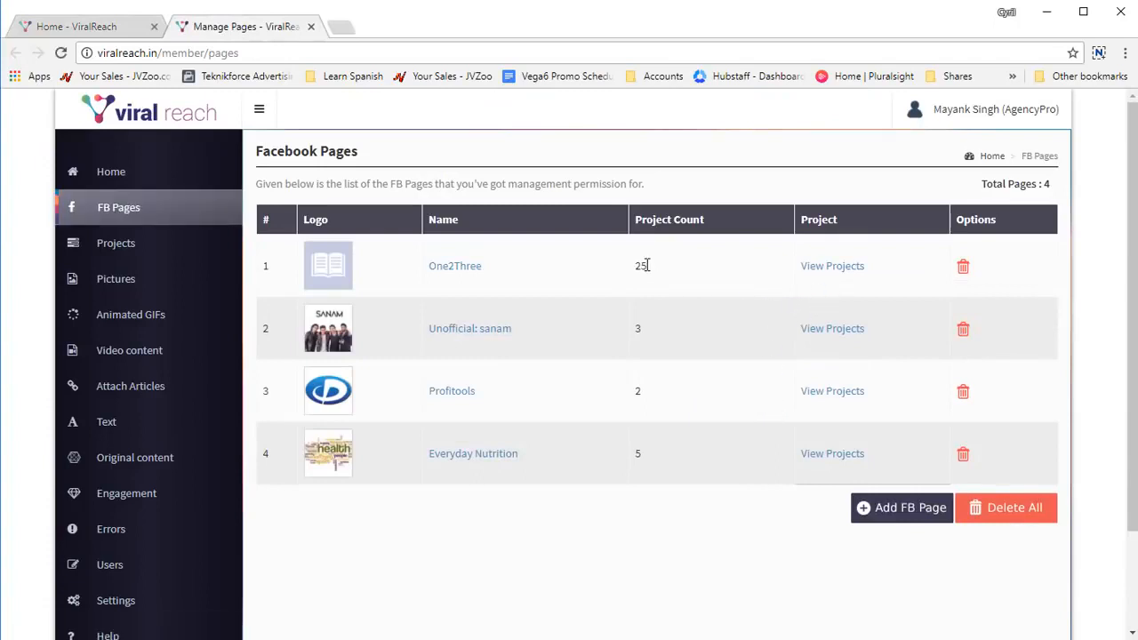
drag(639, 263, 653, 274)
key(ctrl+w)
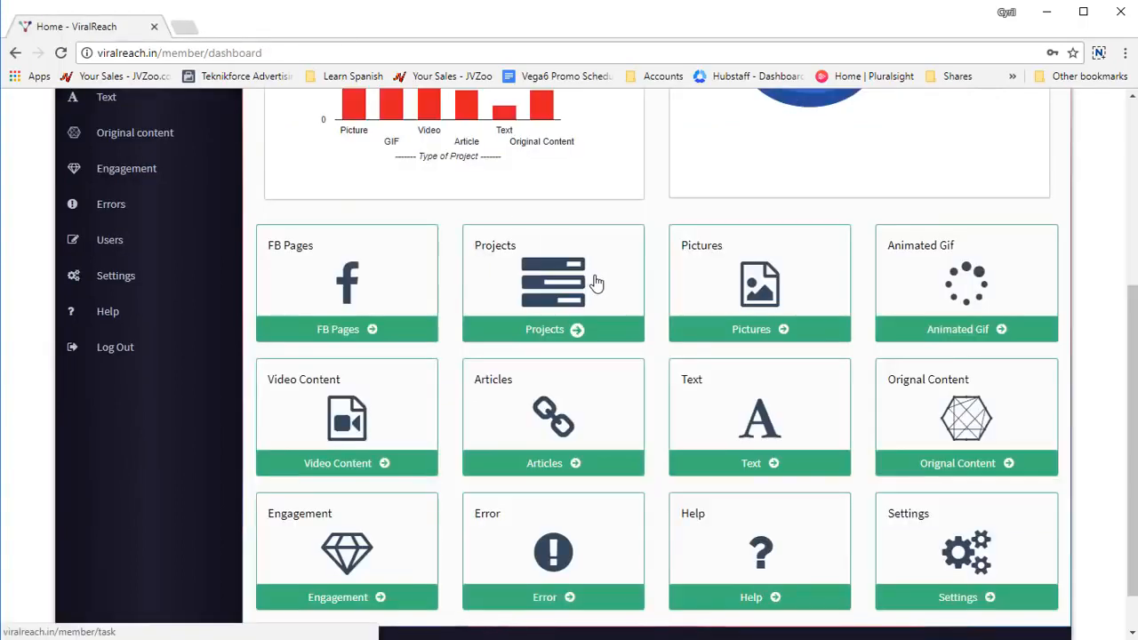
Open the projects list in a separate tab and review the One2Three page's projects
middle_click(597, 282)
click(249, 27)
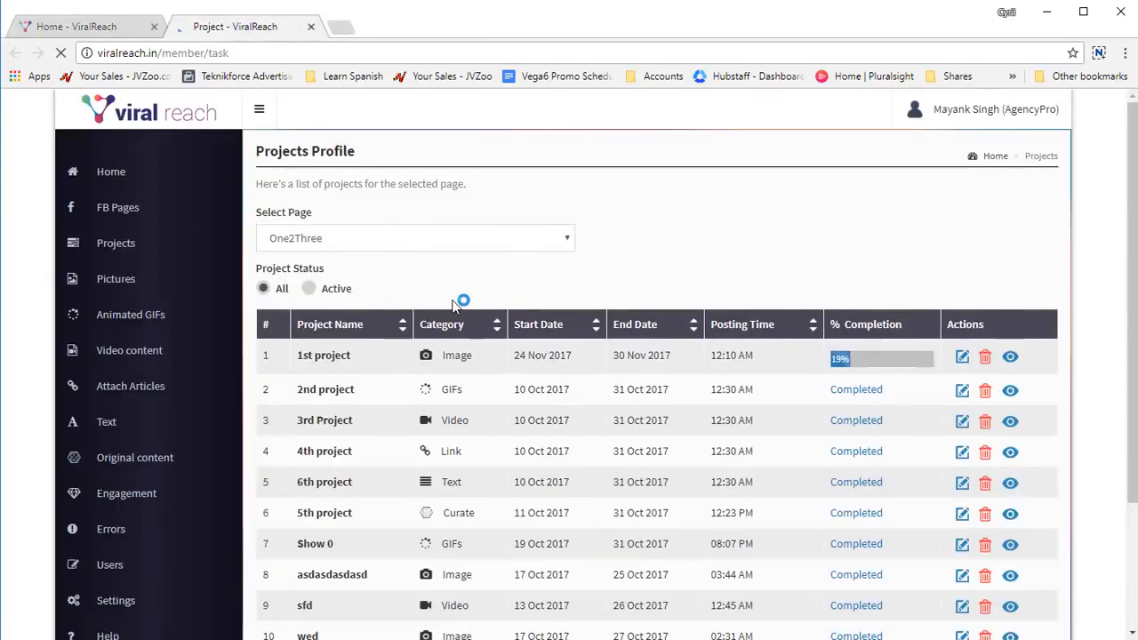
scroll(533, 382, down, 2)
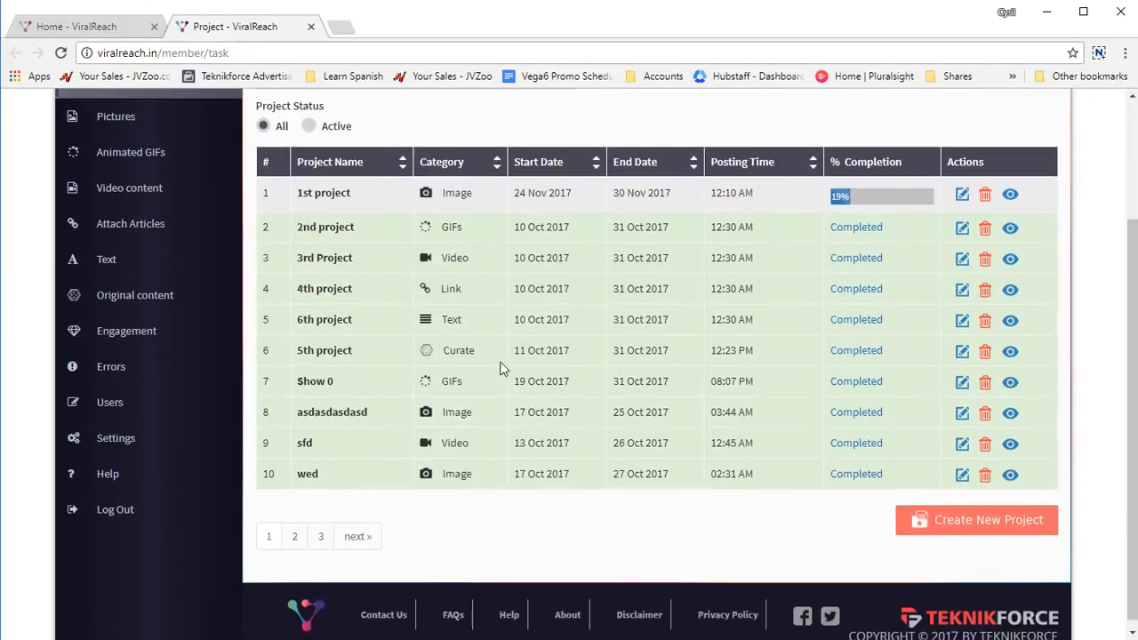
scroll(465, 376, up, 1)
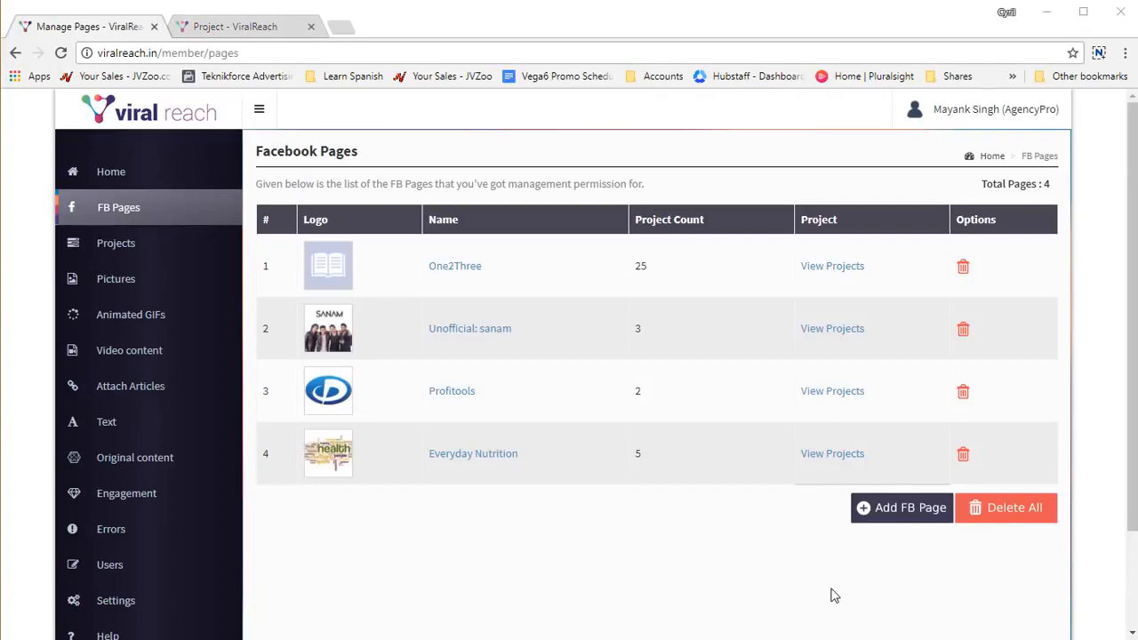
Display the Projects page in the original tab and look through the project table down to the new-project option
click(116, 247)
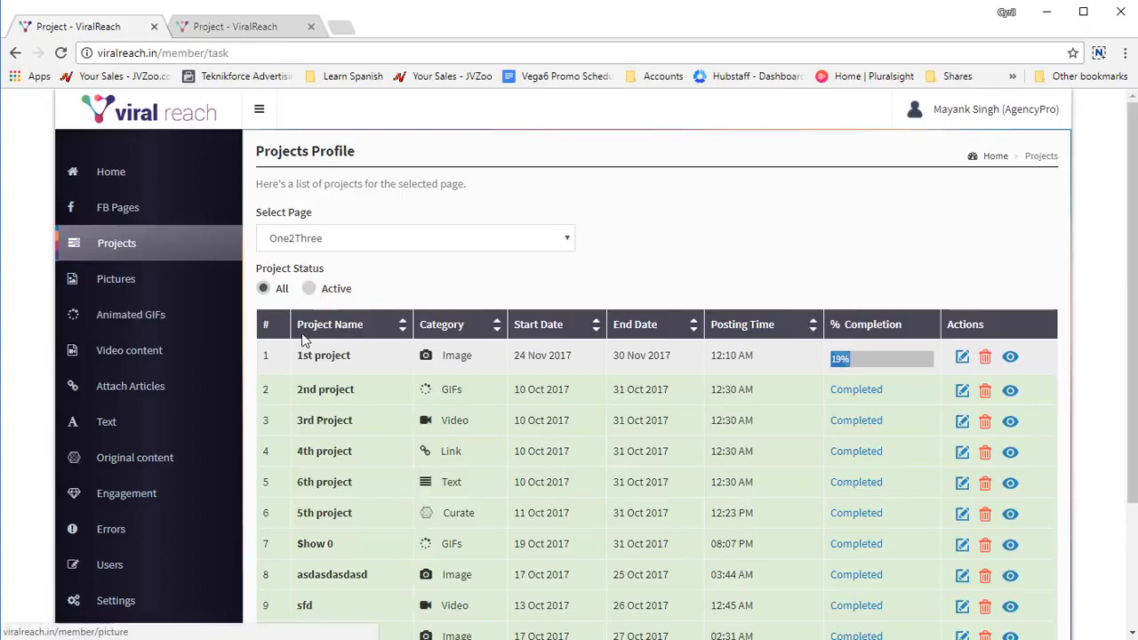
scroll(512, 324, down, 2)
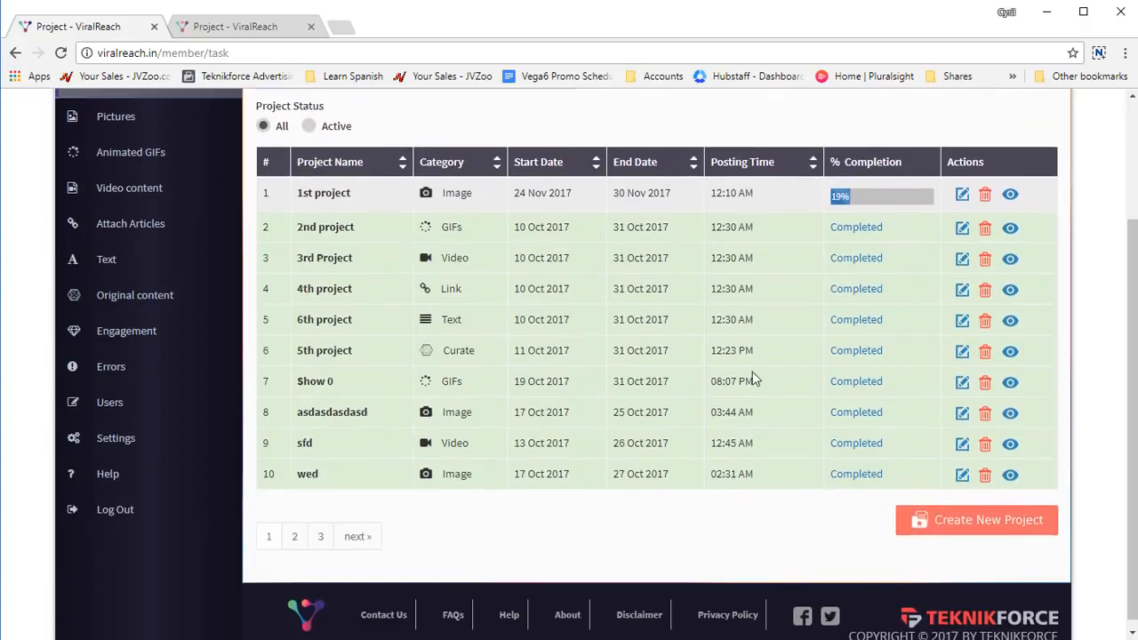
scroll(755, 382, up, 2)
scroll(774, 452, down, 2)
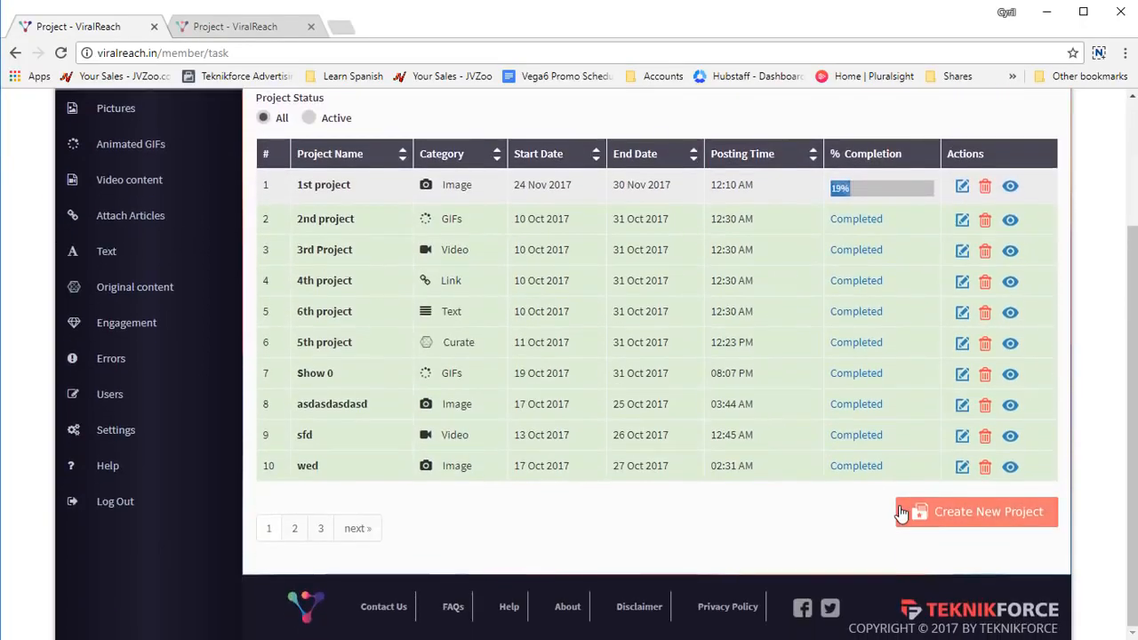
Check the preselected page in the new project form and the page choices on the projects list
click(978, 515)
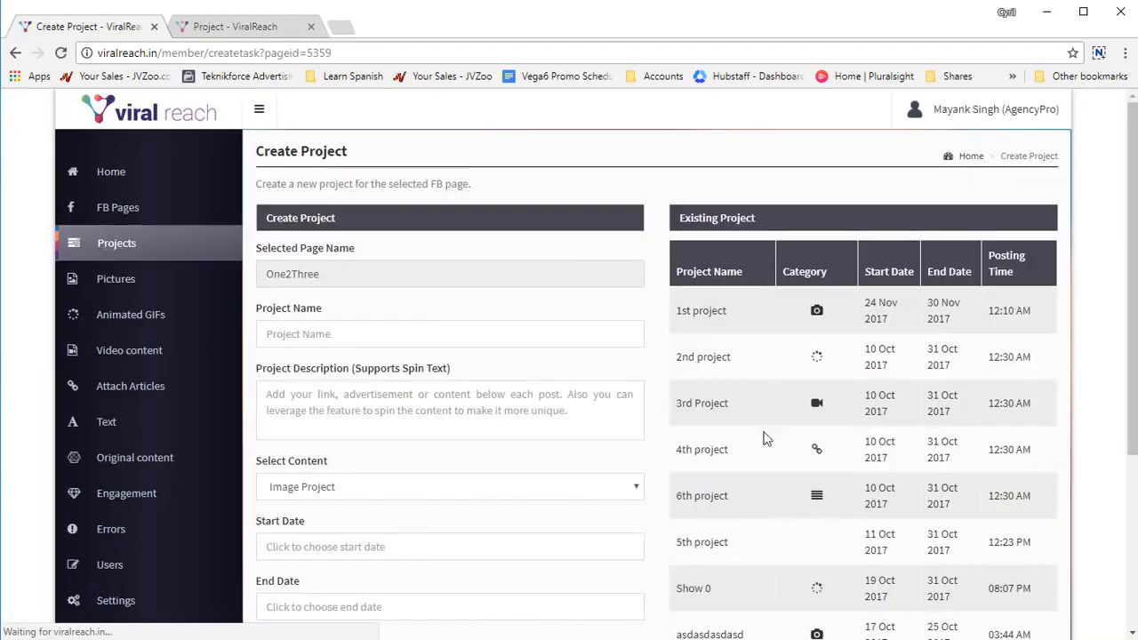
click(362, 281)
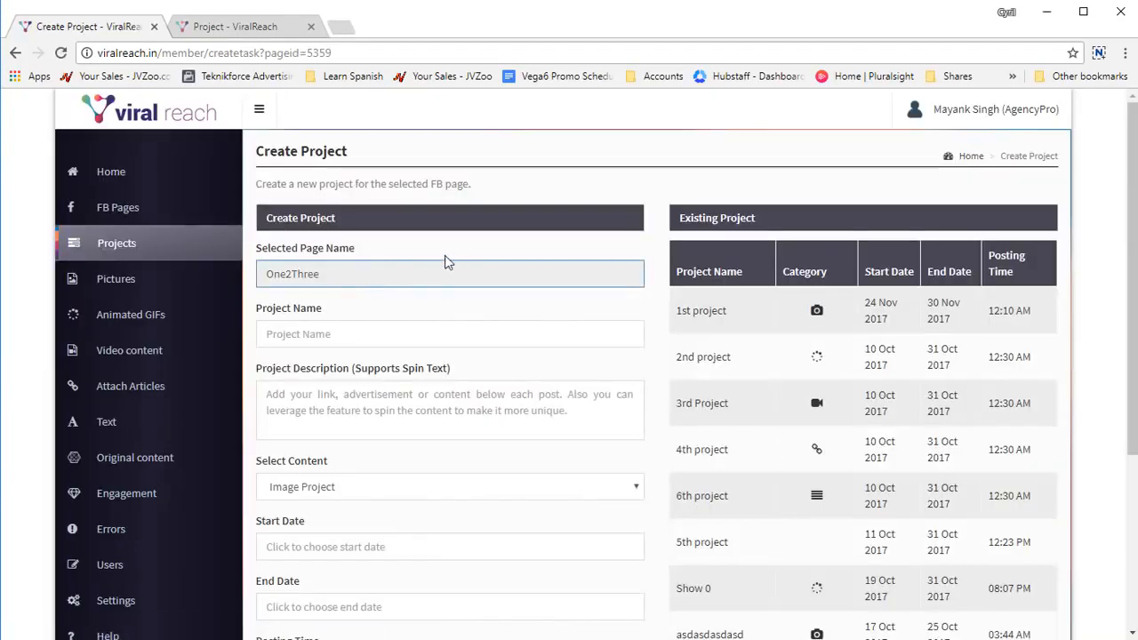
key(alt+Left)
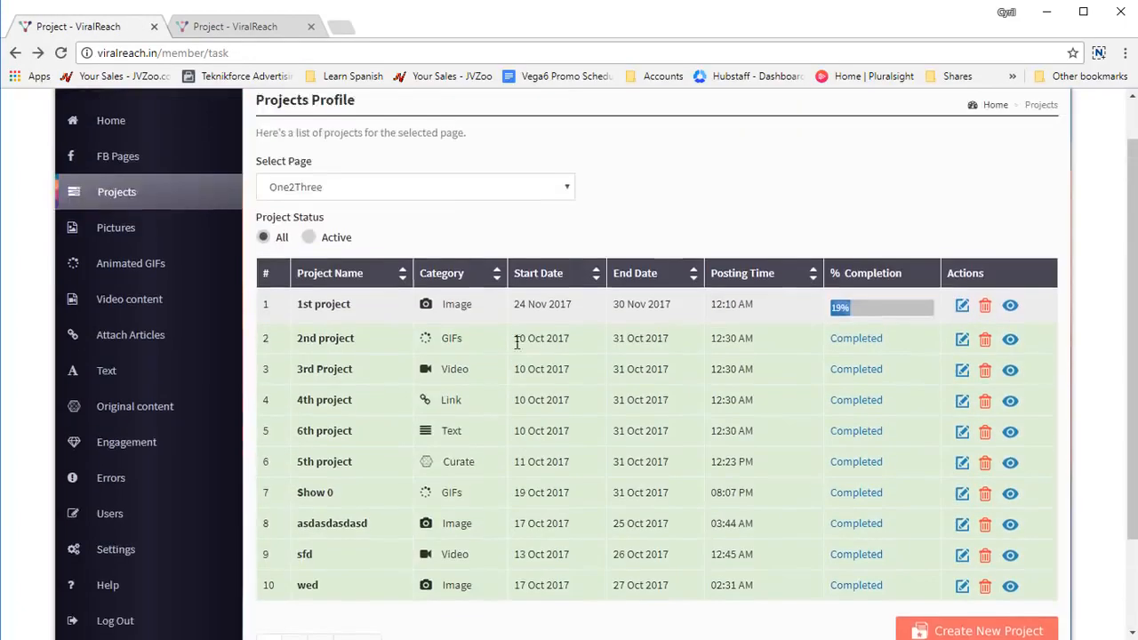
click(431, 245)
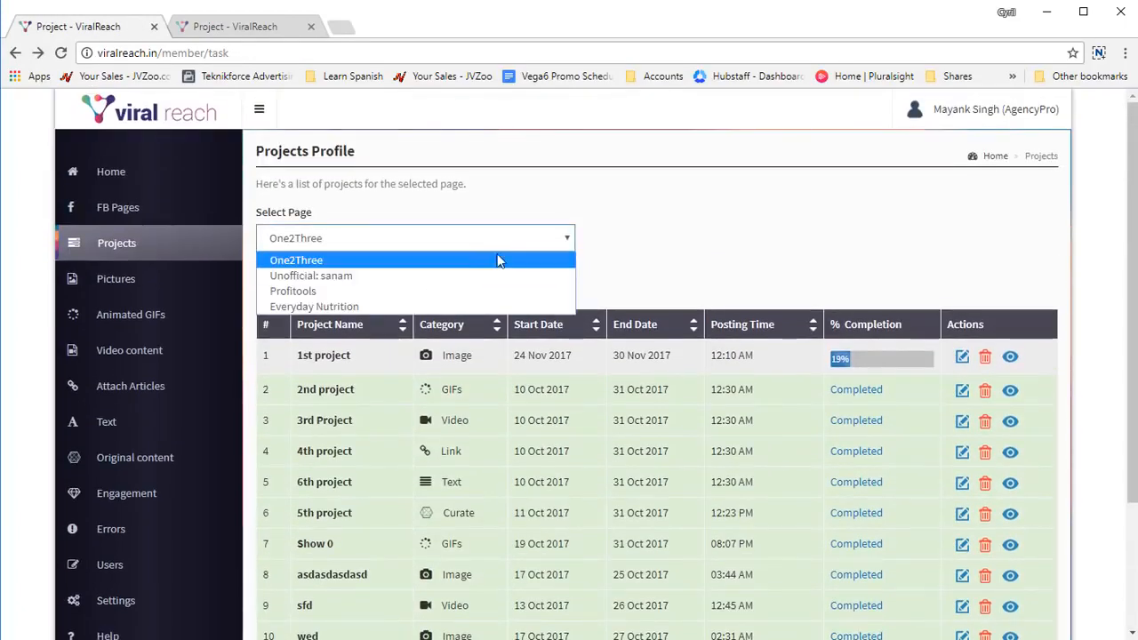
click(745, 242)
Start a new project for the One2Three page and name it "On23 Image Project"
scroll(1011, 500, down, 3)
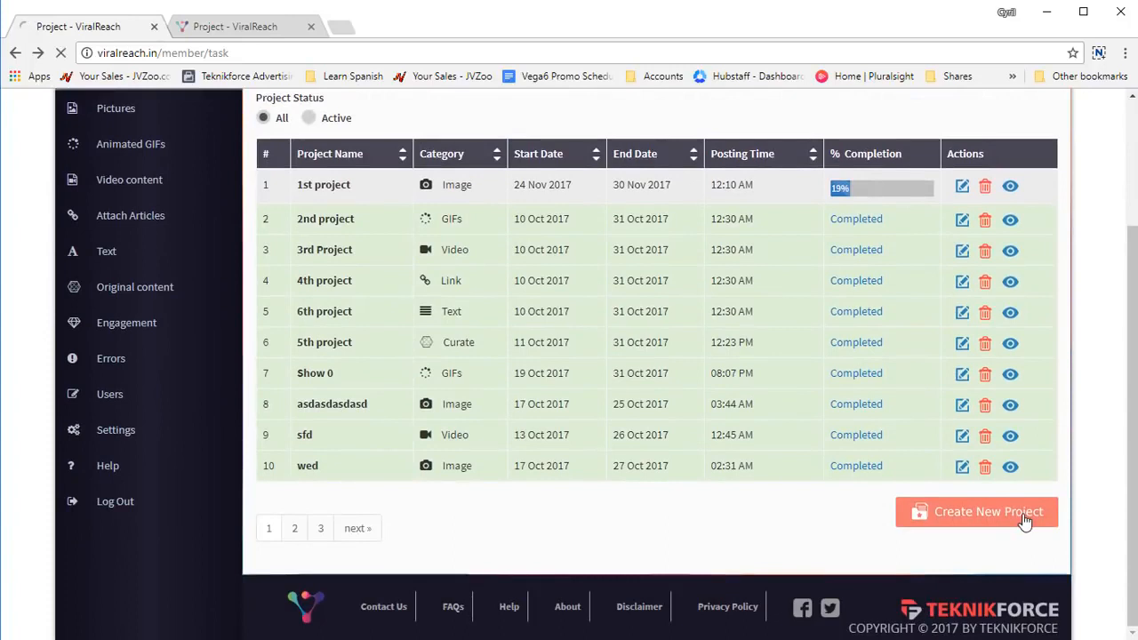
click(1016, 518)
click(401, 338)
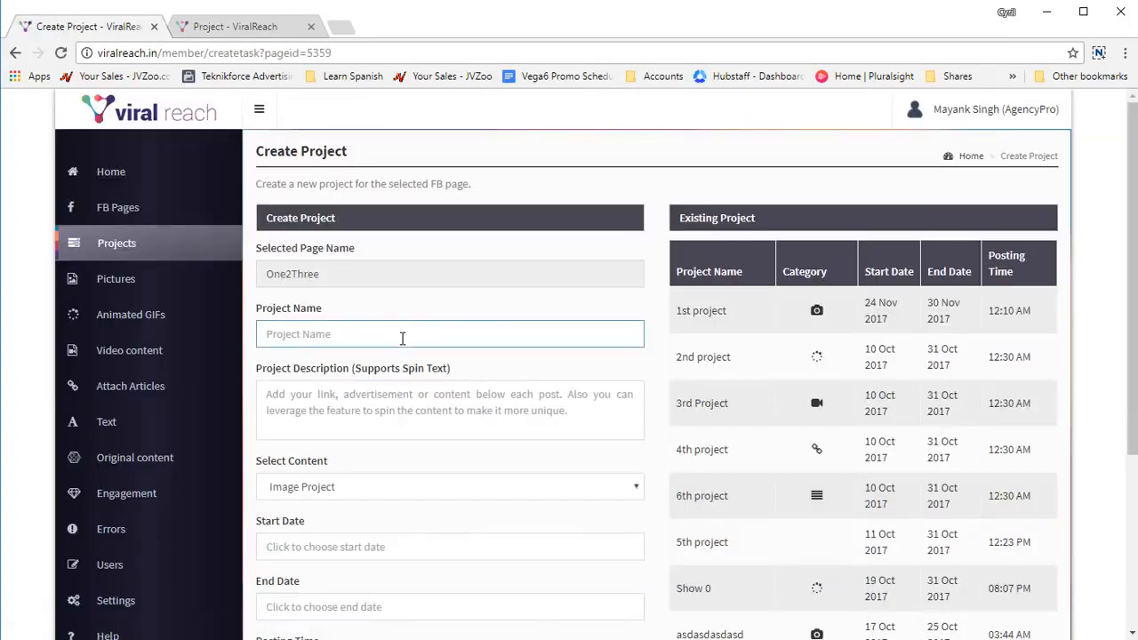
text(On)
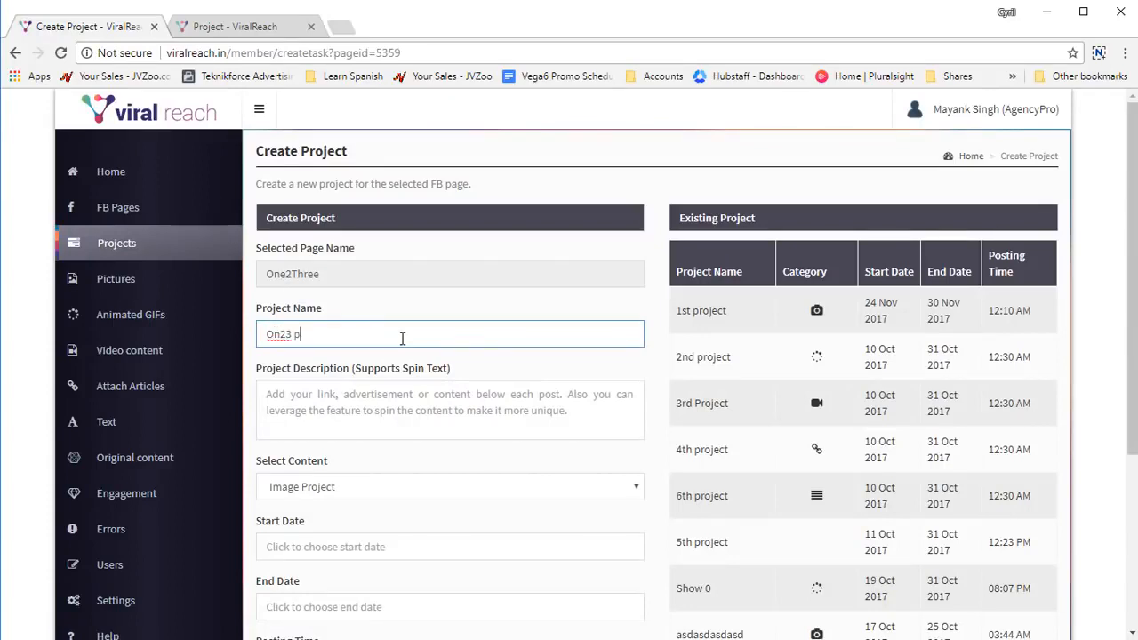
text(23 Project)
key(ctrl+BackSpace)
text(Image Project)
Choose Image Project as the new project's content type
scroll(404, 343, down, 3)
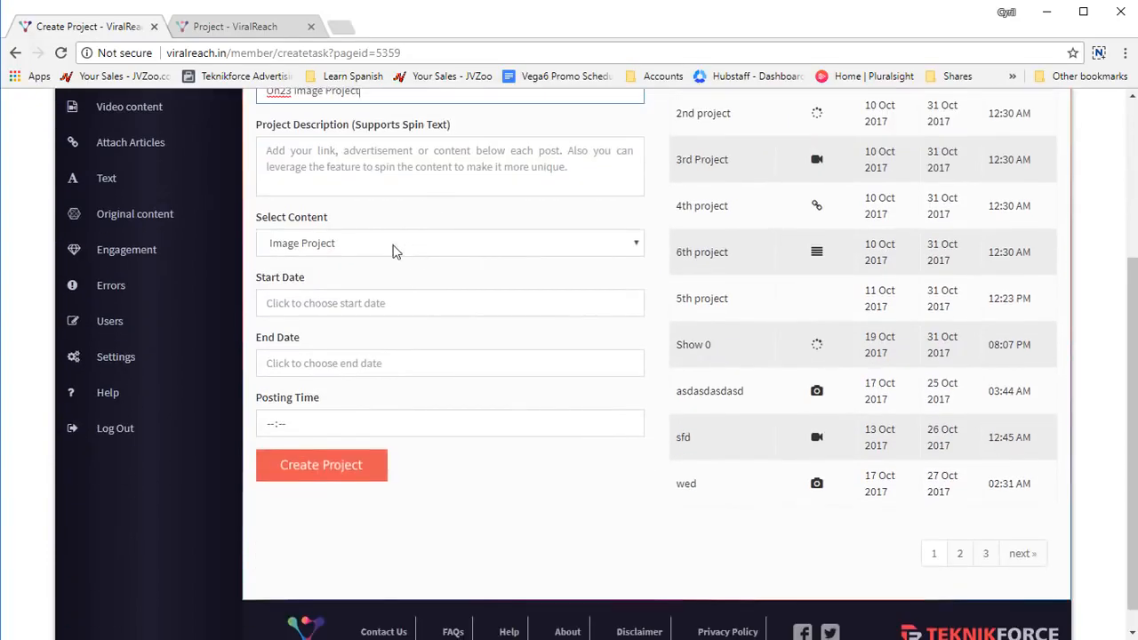
click(396, 251)
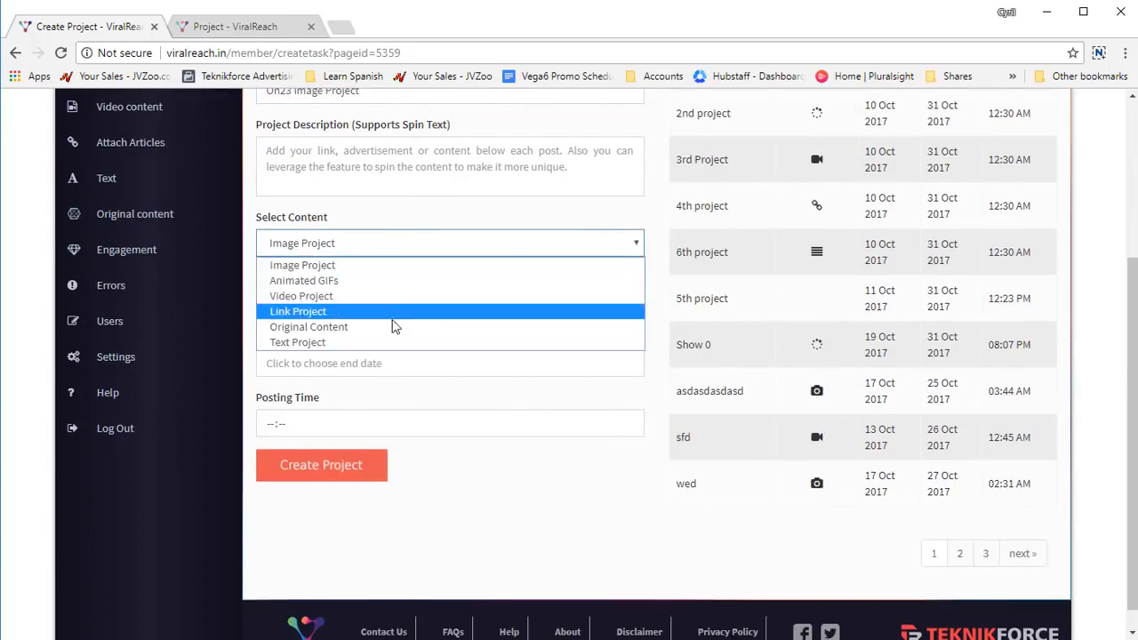
click(417, 269)
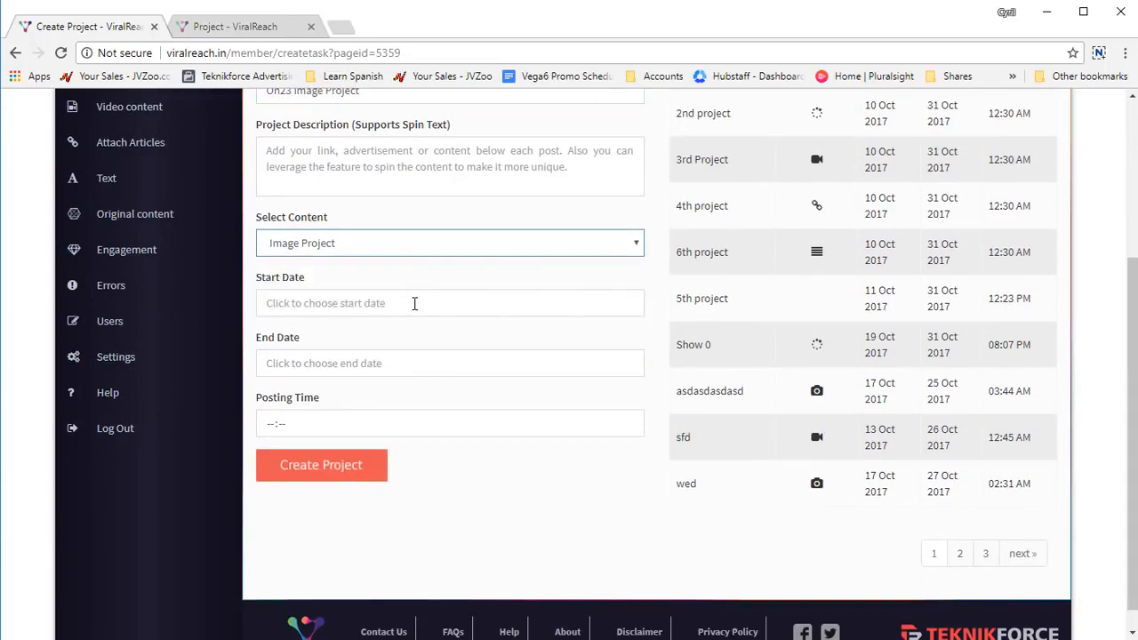
Set the project's start date to 26 Nov 2017 and its end date to 30 Nov 2017
click(414, 303)
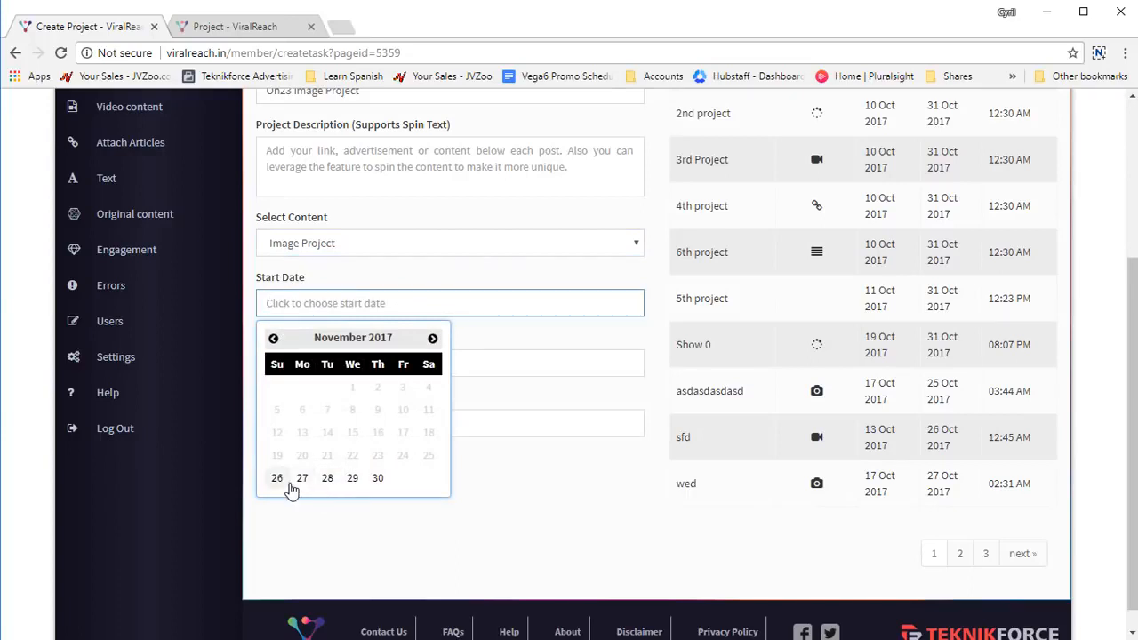
click(284, 482)
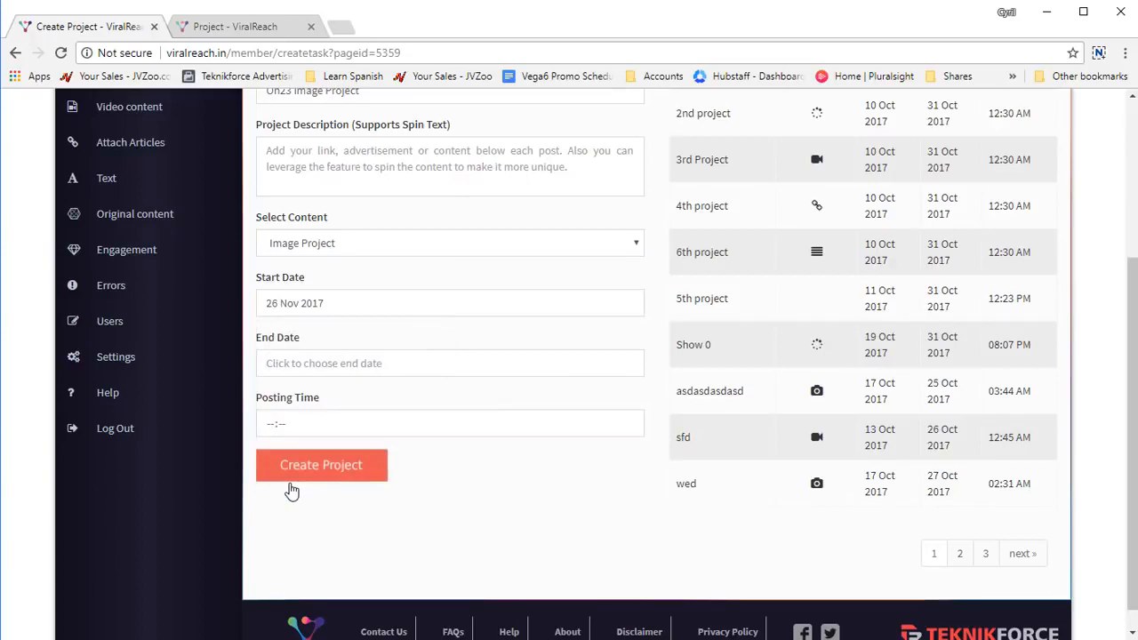
scroll(292, 491, up, 1)
click(389, 441)
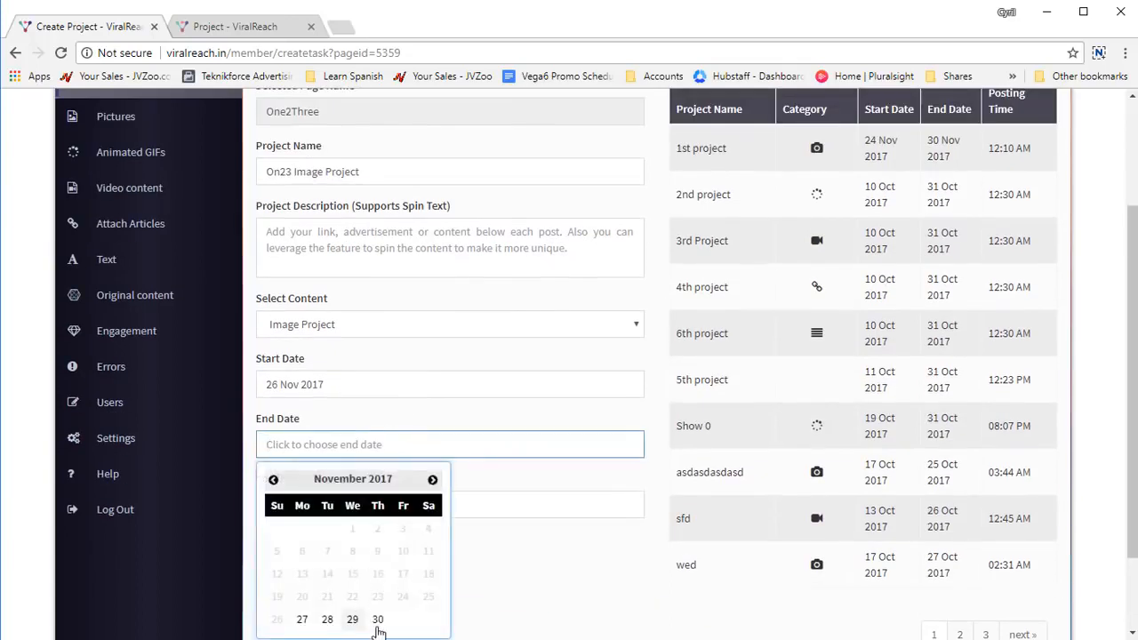
click(378, 626)
Set the posting time to 10:30 and try to create the project with the description left blank
scroll(450, 528, down, 1)
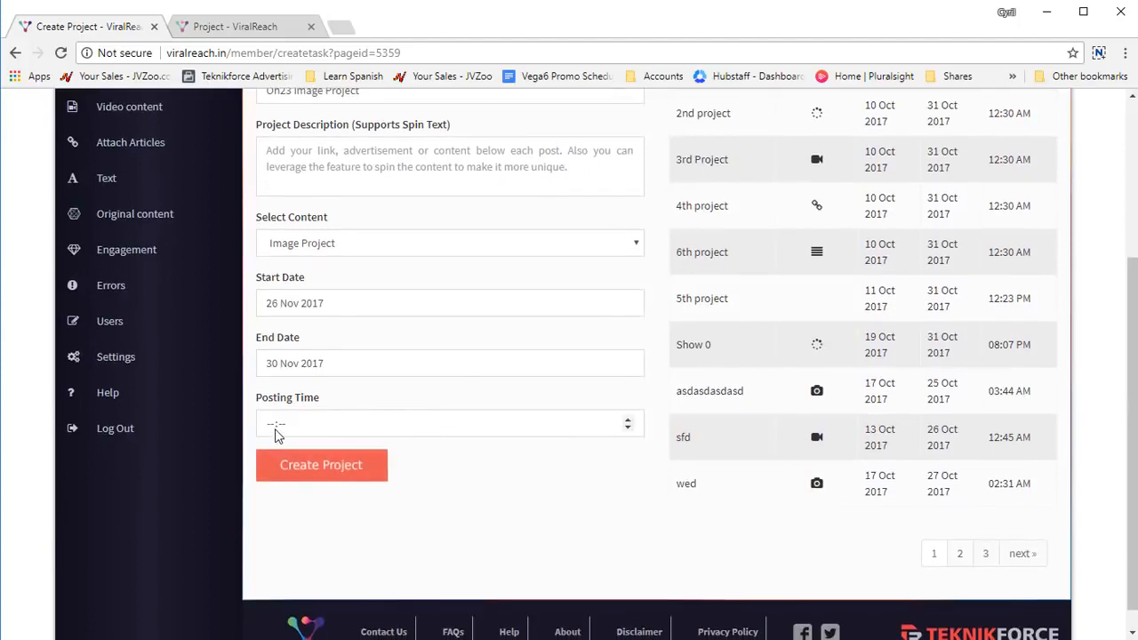
click(275, 434)
text(10:50)
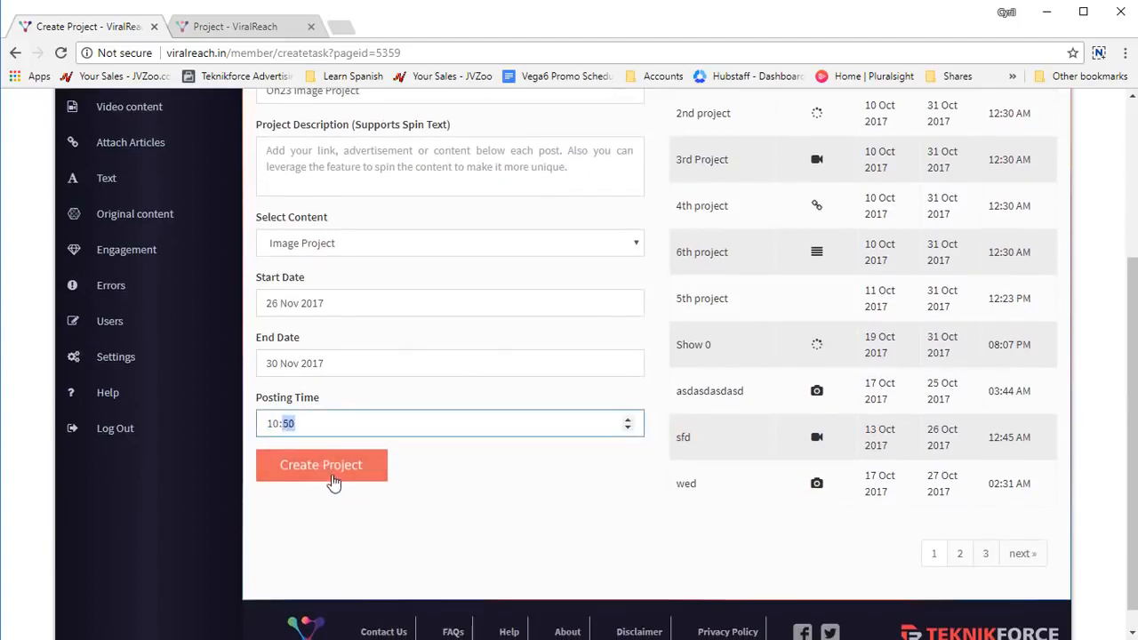
click(382, 496)
drag(379, 476, 483, 457)
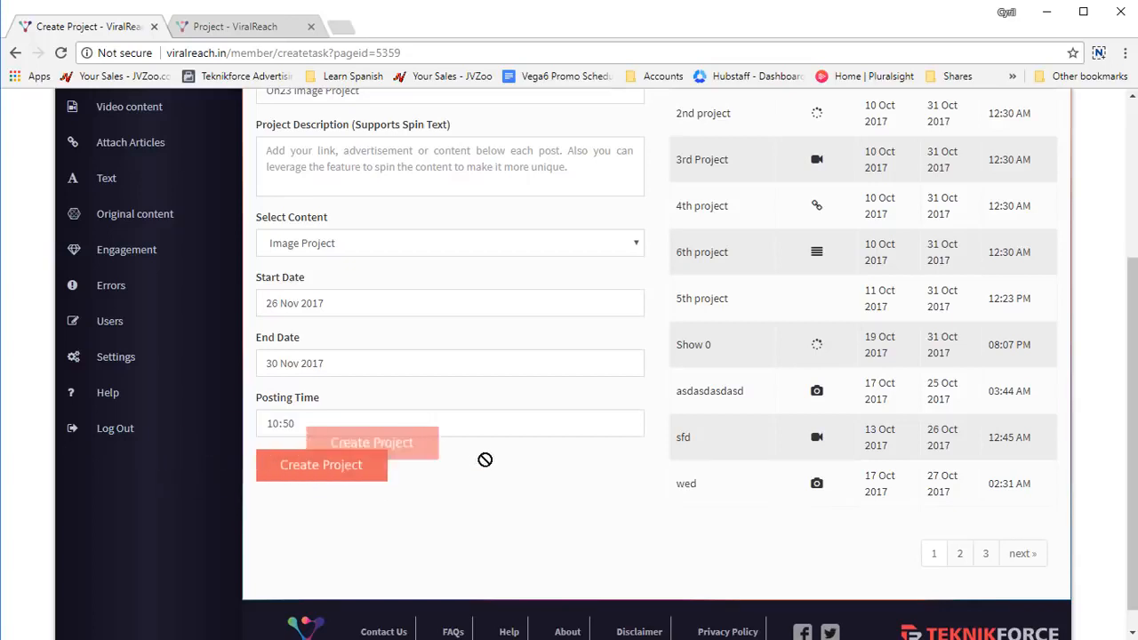
click(297, 432)
click(294, 429)
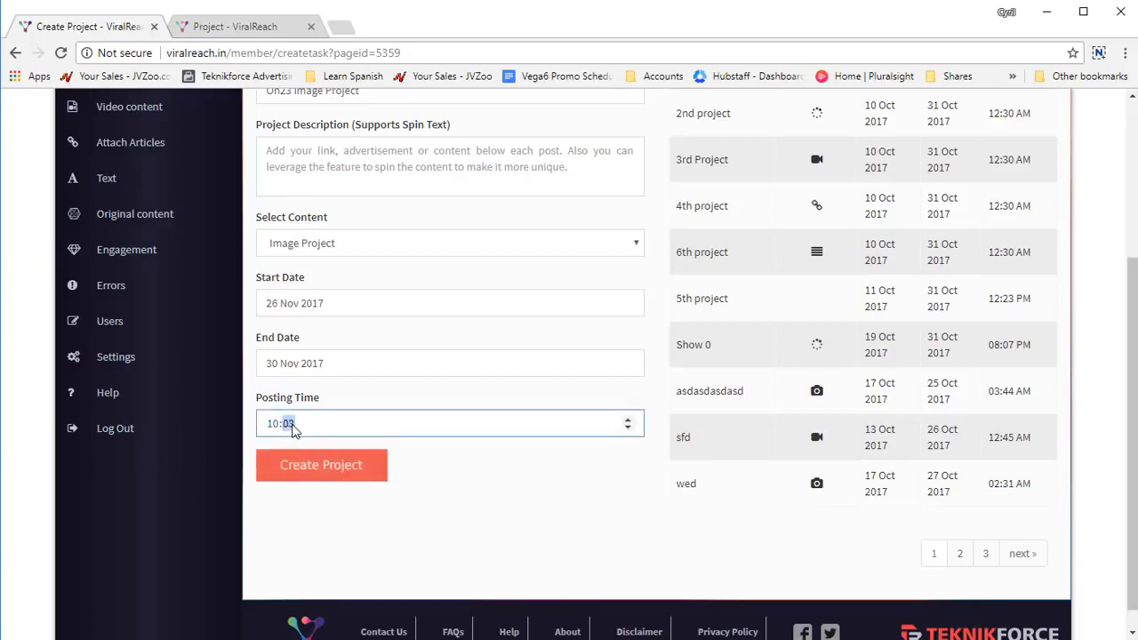
click(341, 376)
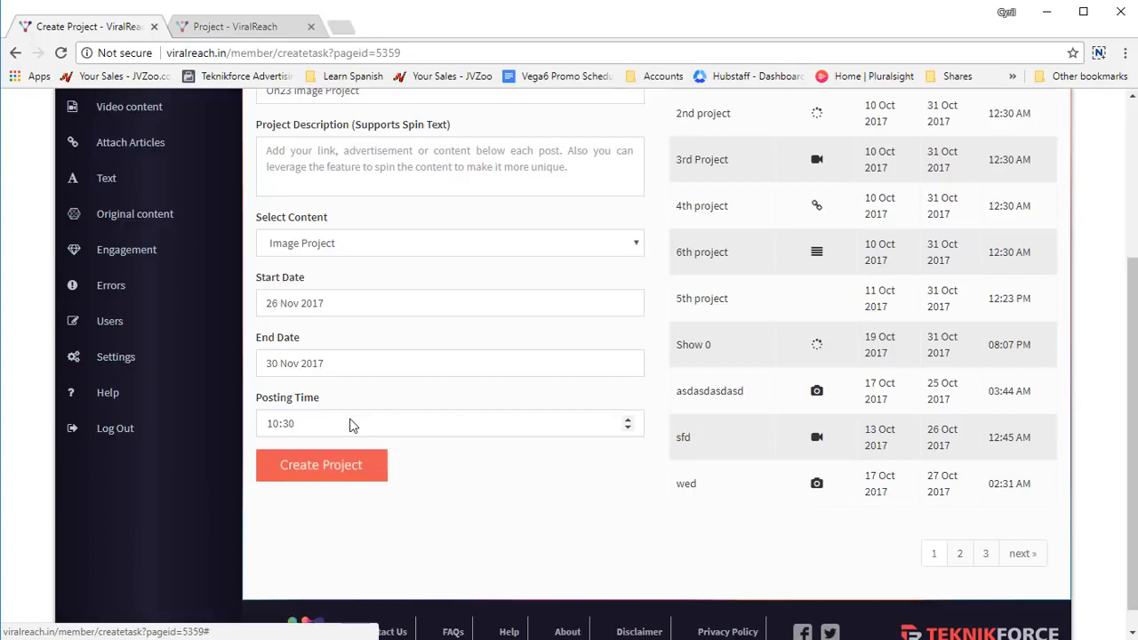
click(376, 465)
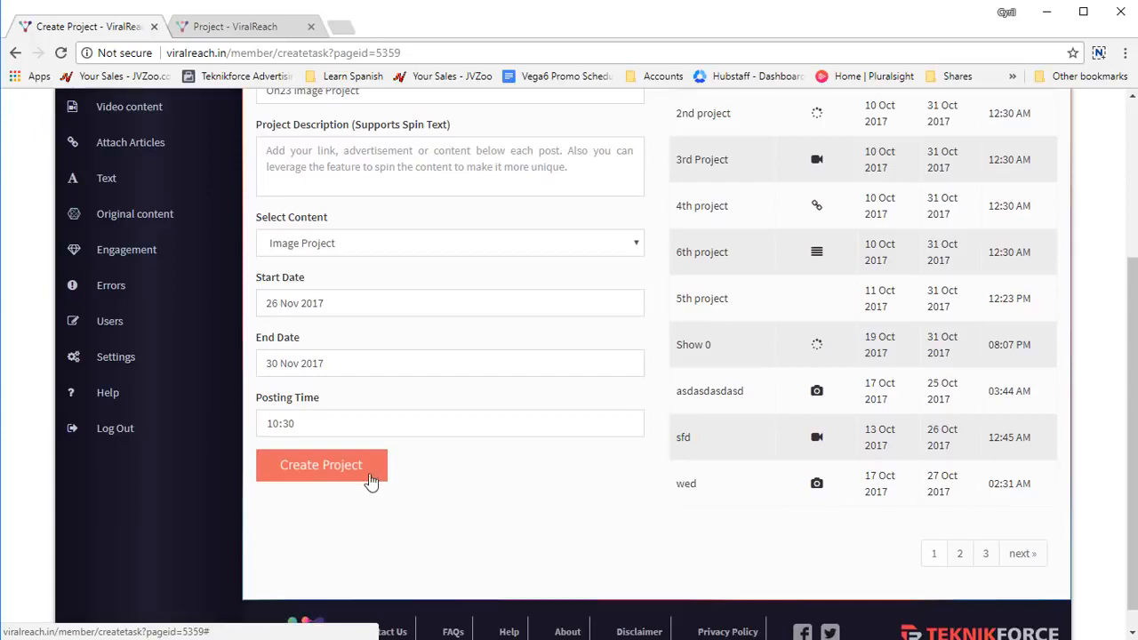
click(371, 478)
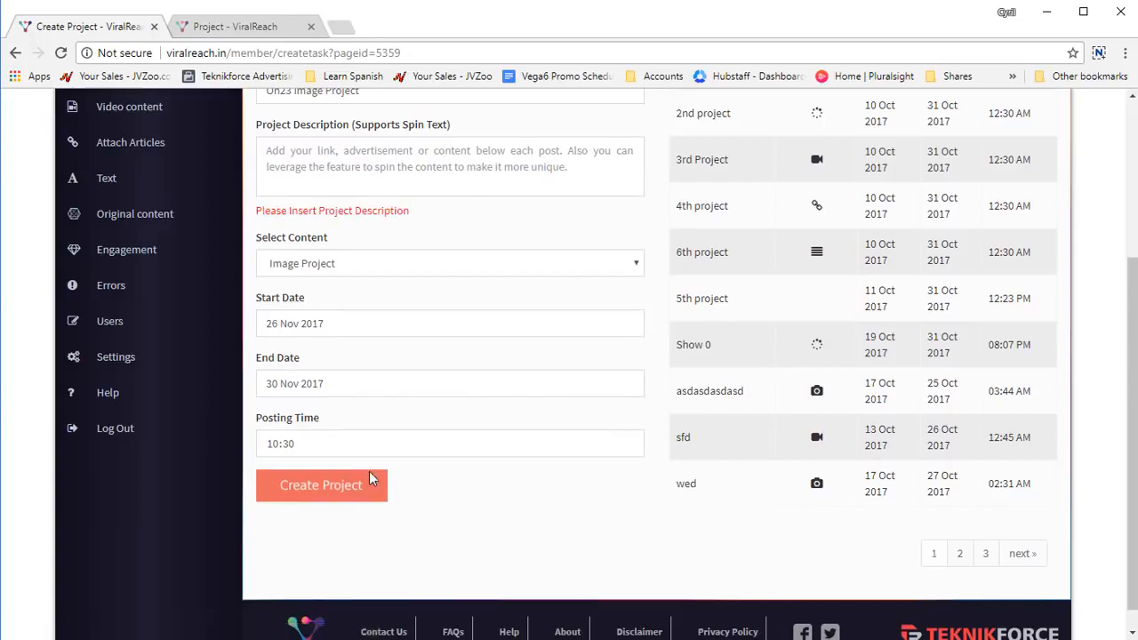
Enter "Test description" as the project description, create the project and acknowledge its creation
click(396, 166)
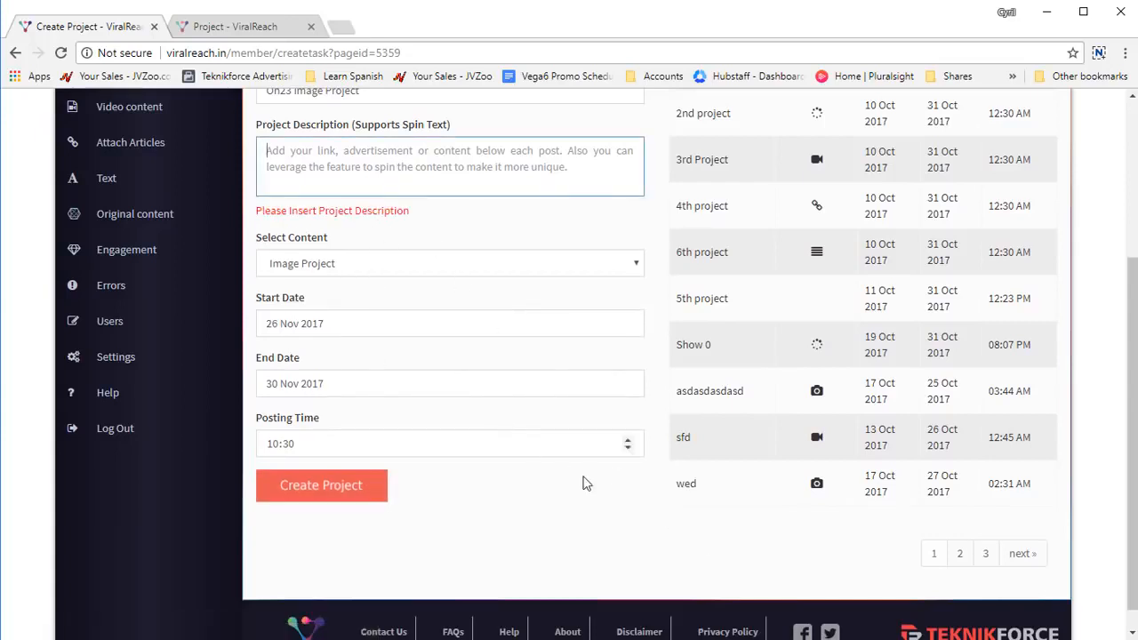
text(Test description)
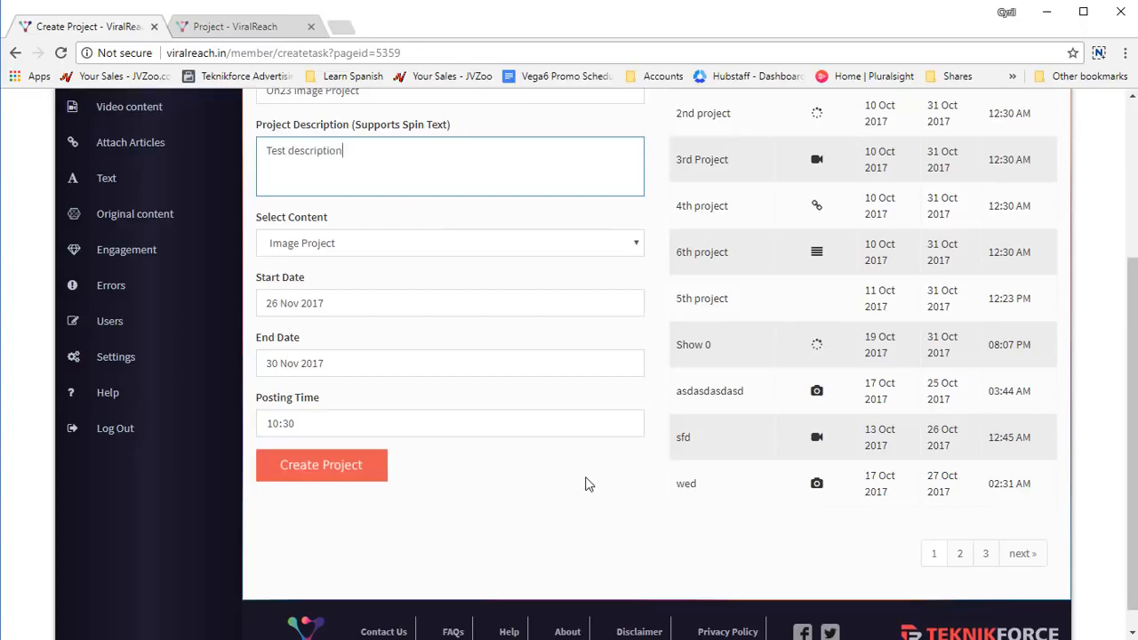
click(385, 480)
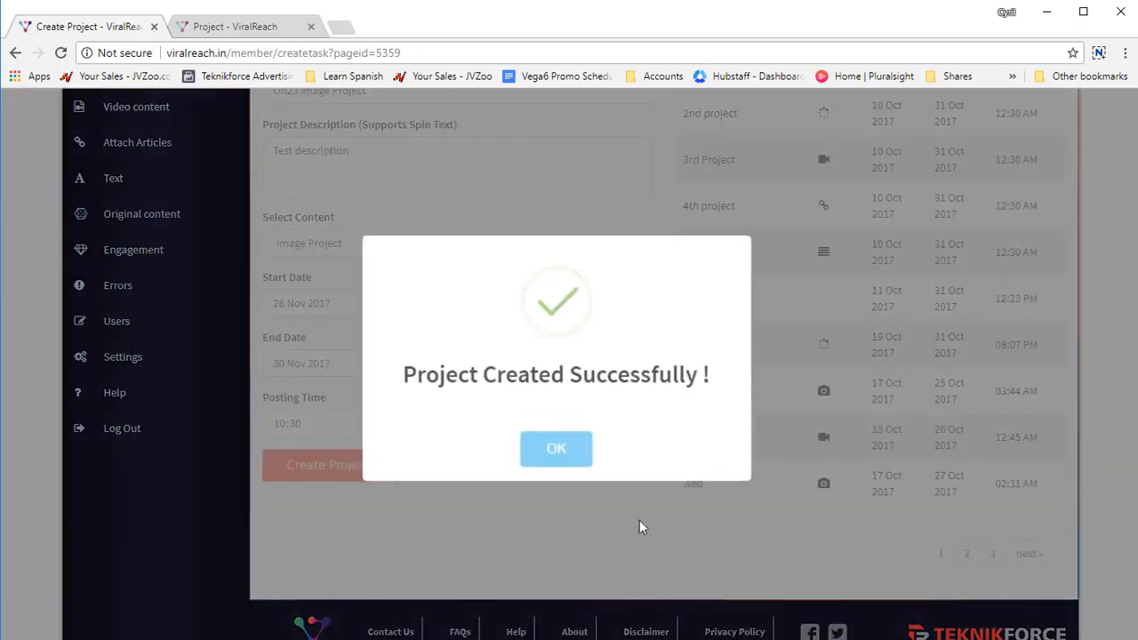
click(551, 453)
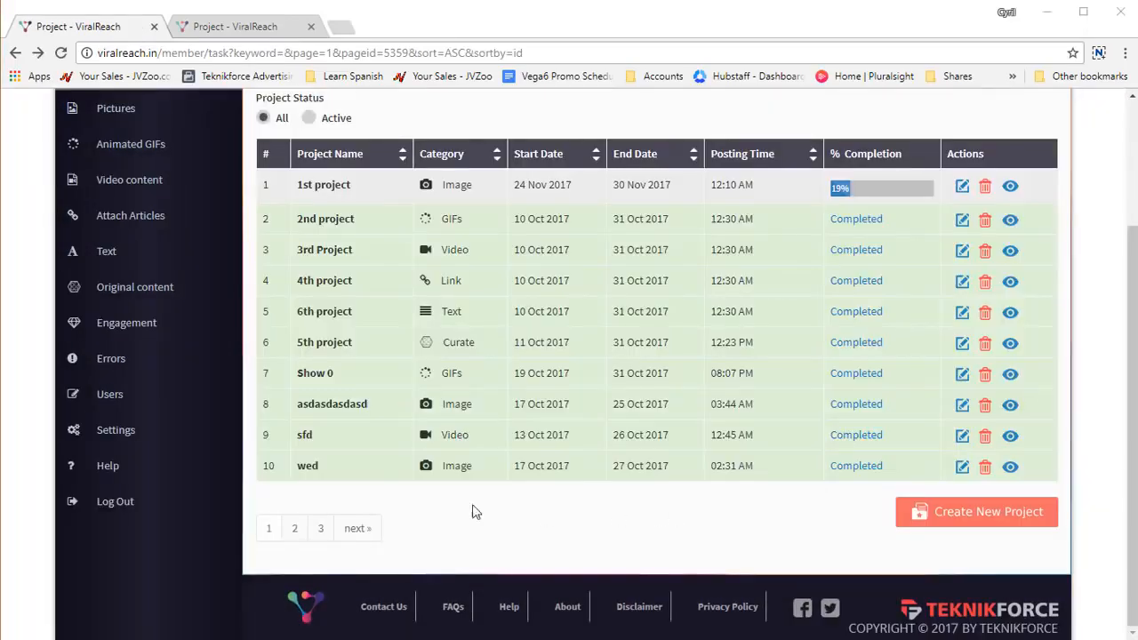
Show page 3 of the One2Three project list and locate On23 Image Project
click(328, 530)
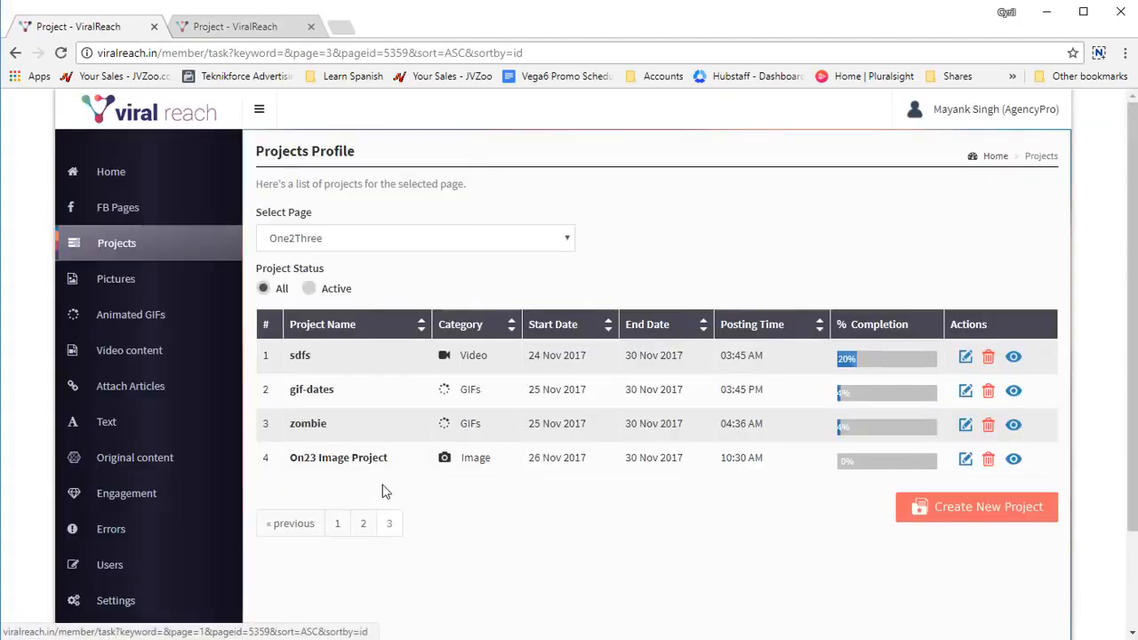
drag(343, 459, 405, 471)
click(401, 507)
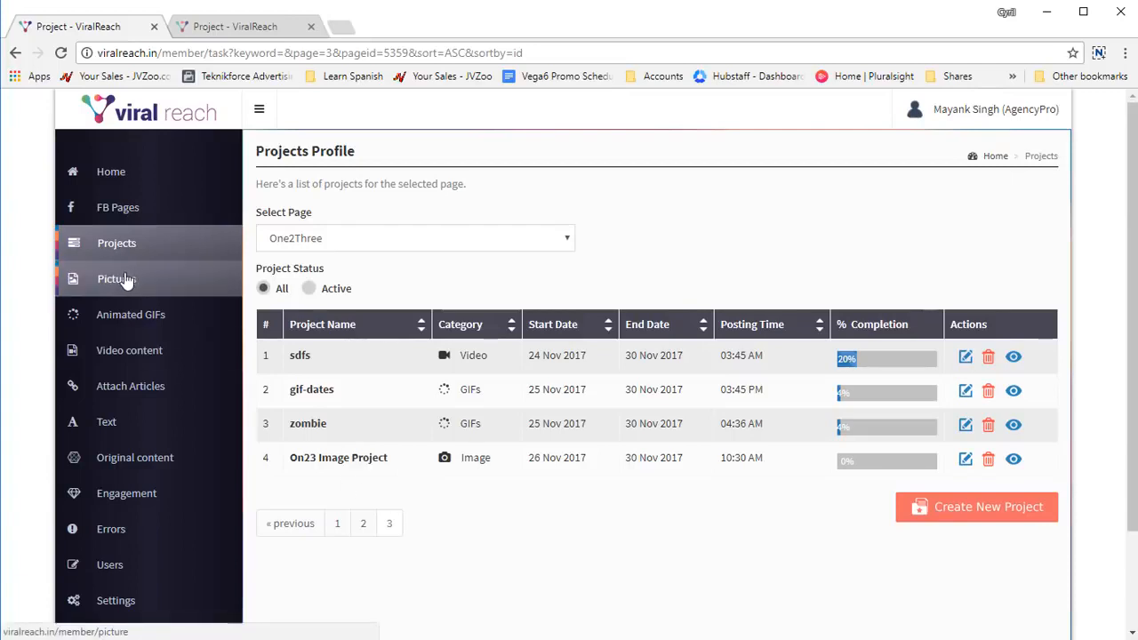
Go to the Pictures section and select the One2Three page with On23 Image Project as the target project
click(127, 280)
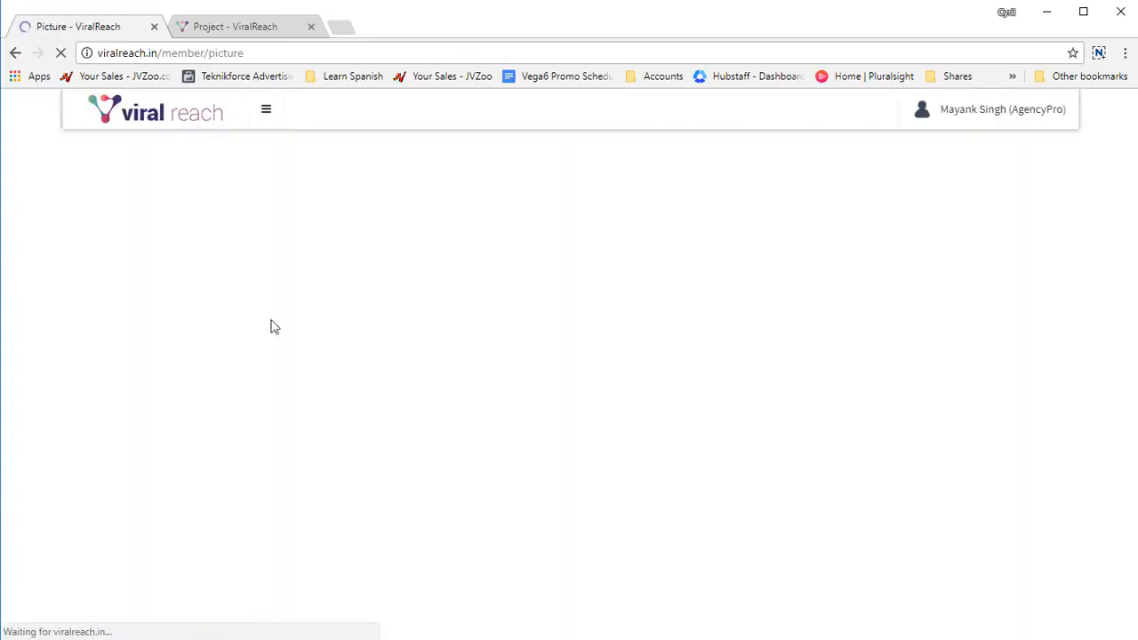
click(343, 282)
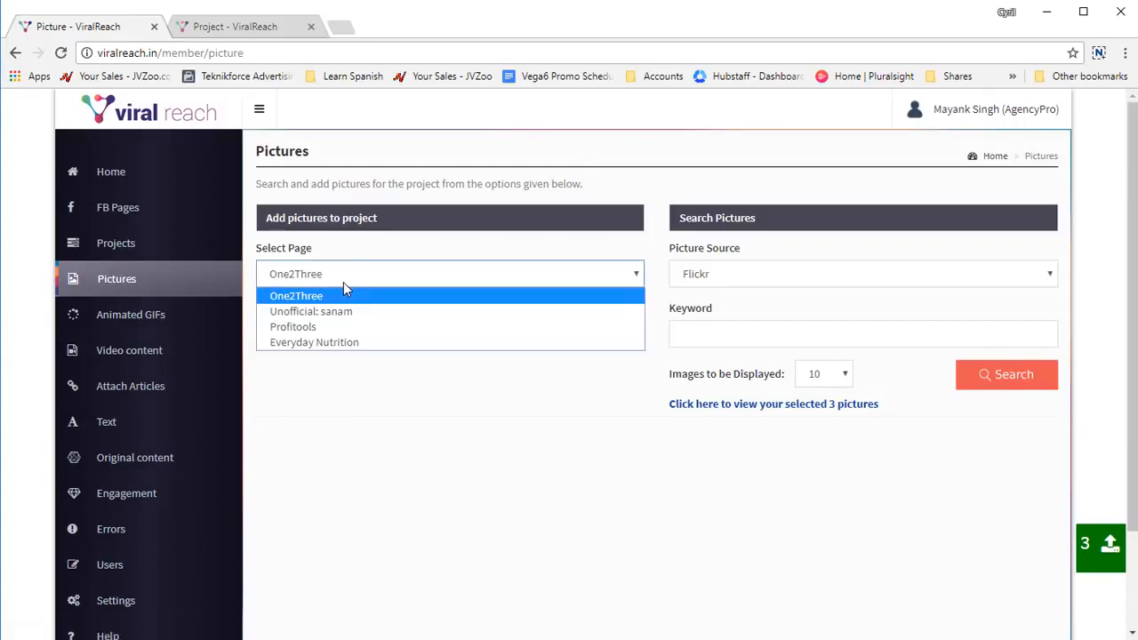
click(345, 286)
click(360, 335)
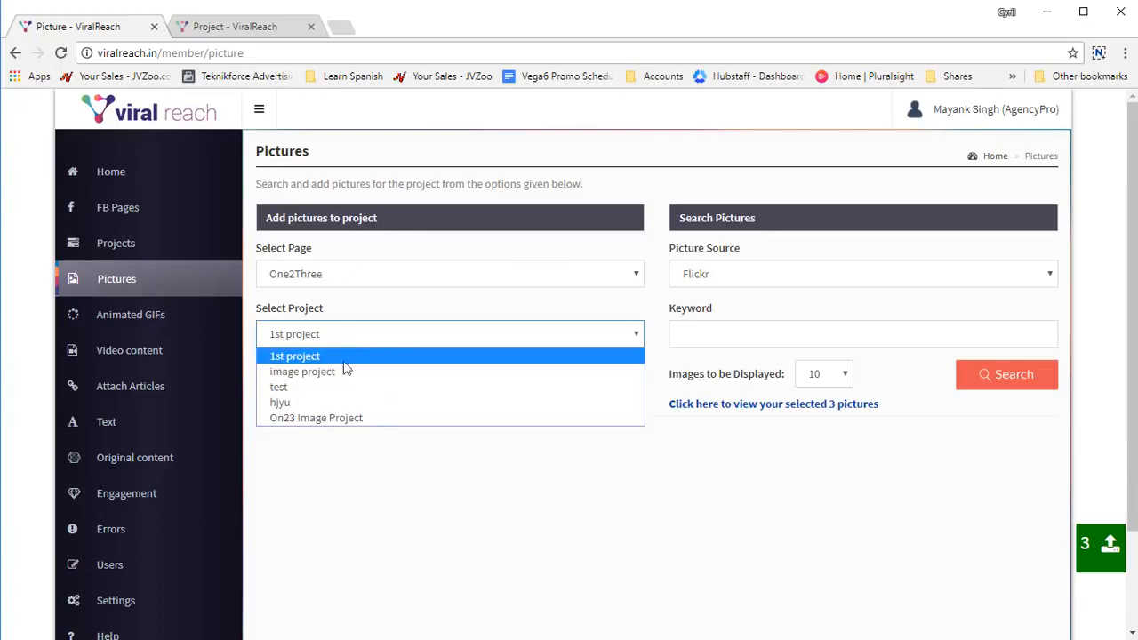
click(346, 420)
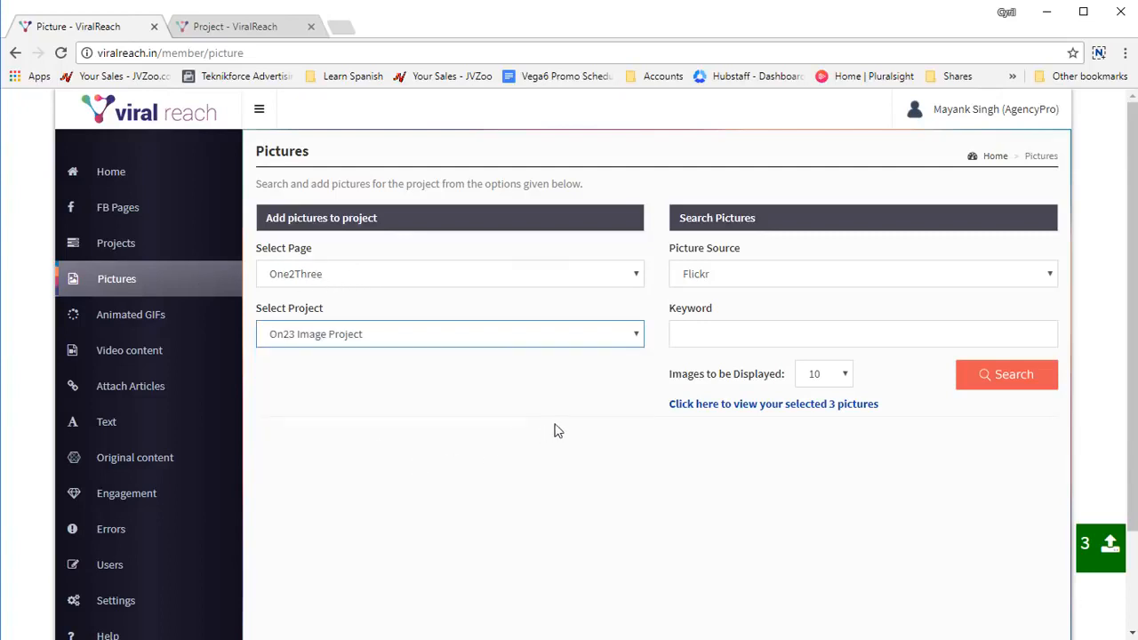
Switch the picture source to Upload Images and to Image Editor to view the options each one offers
click(838, 277)
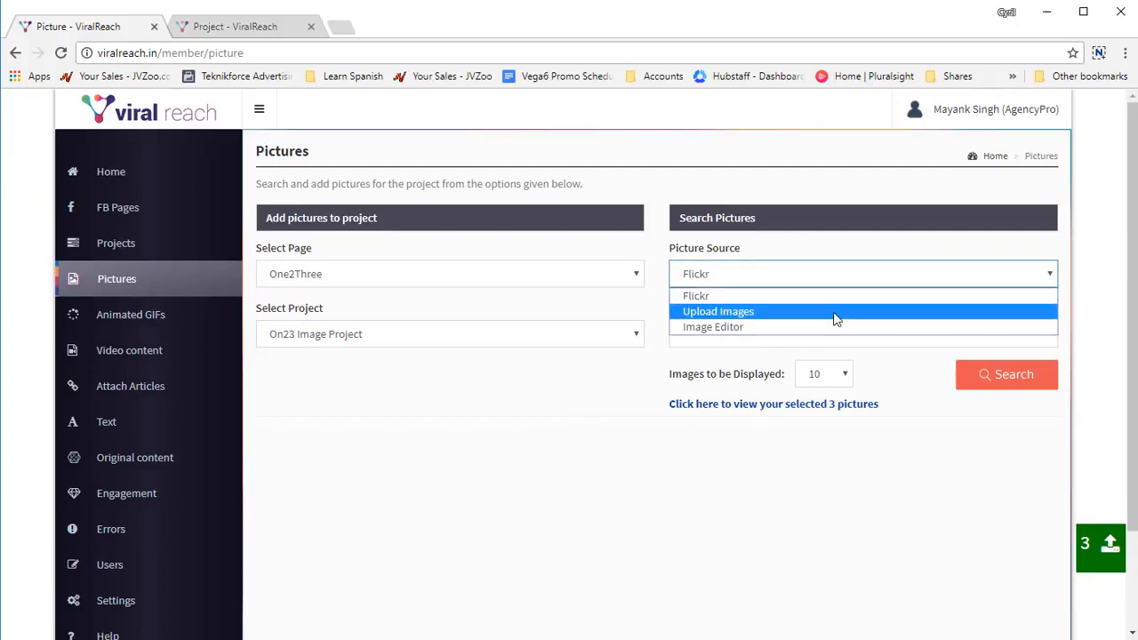
click(836, 319)
click(826, 273)
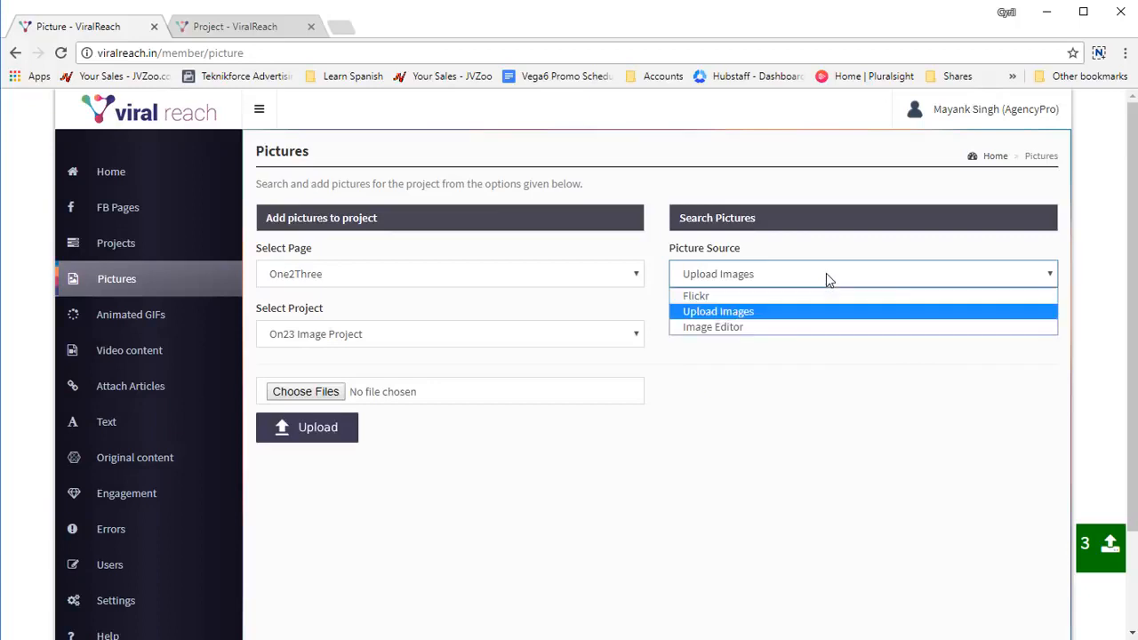
click(794, 327)
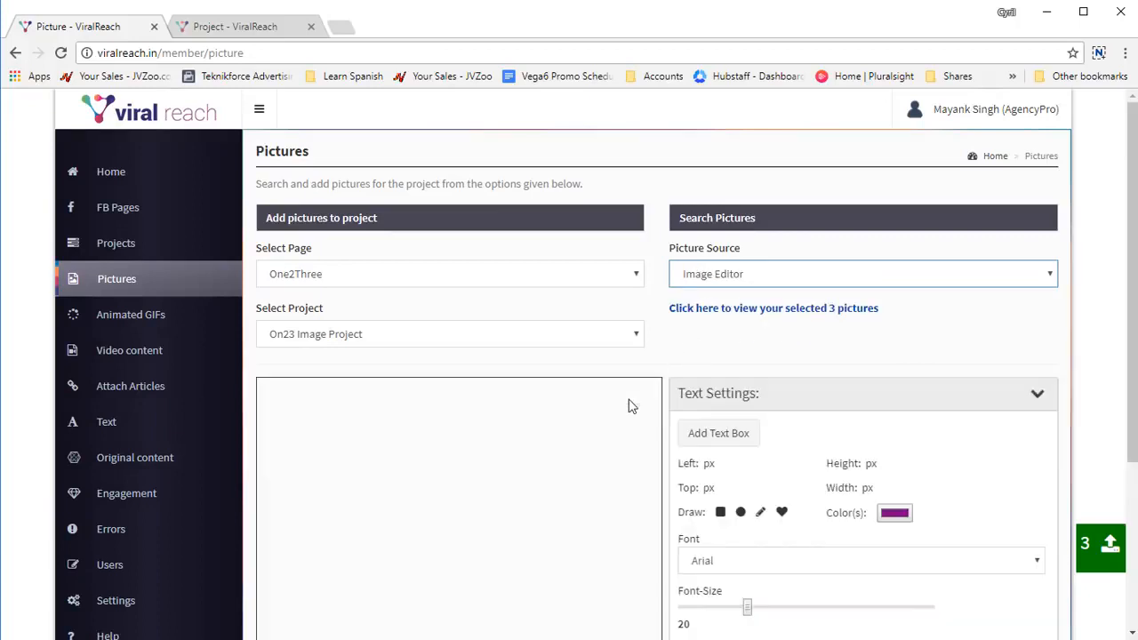
scroll(568, 427, down, 1)
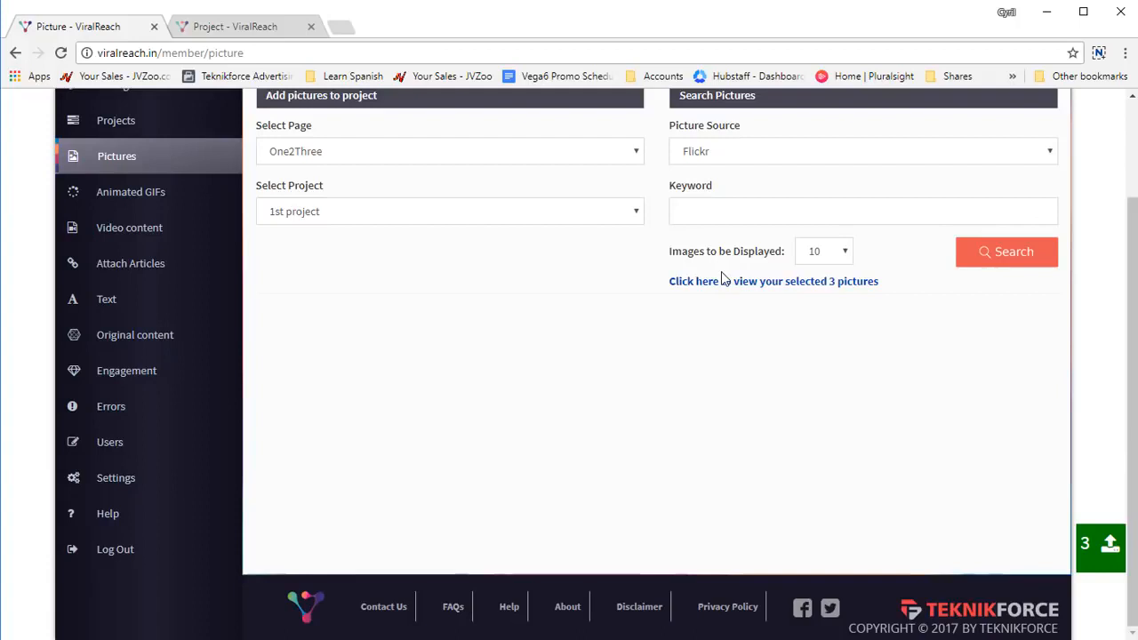
Search Flickr for pictures with the keyword "flower", displaying 20 images
click(752, 152)
click(754, 155)
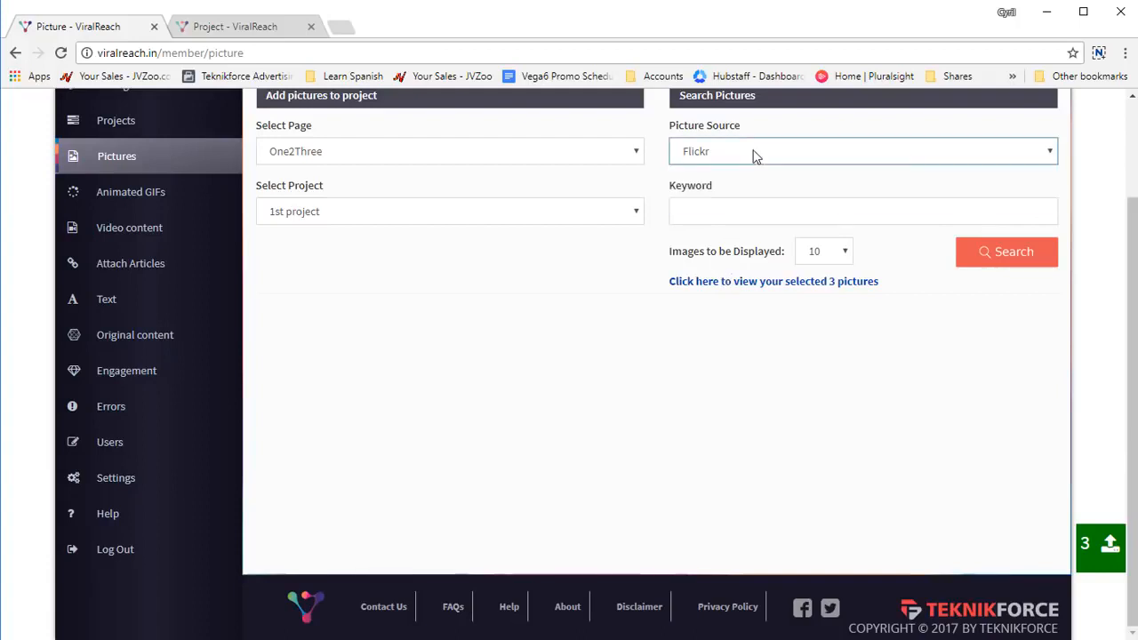
click(753, 154)
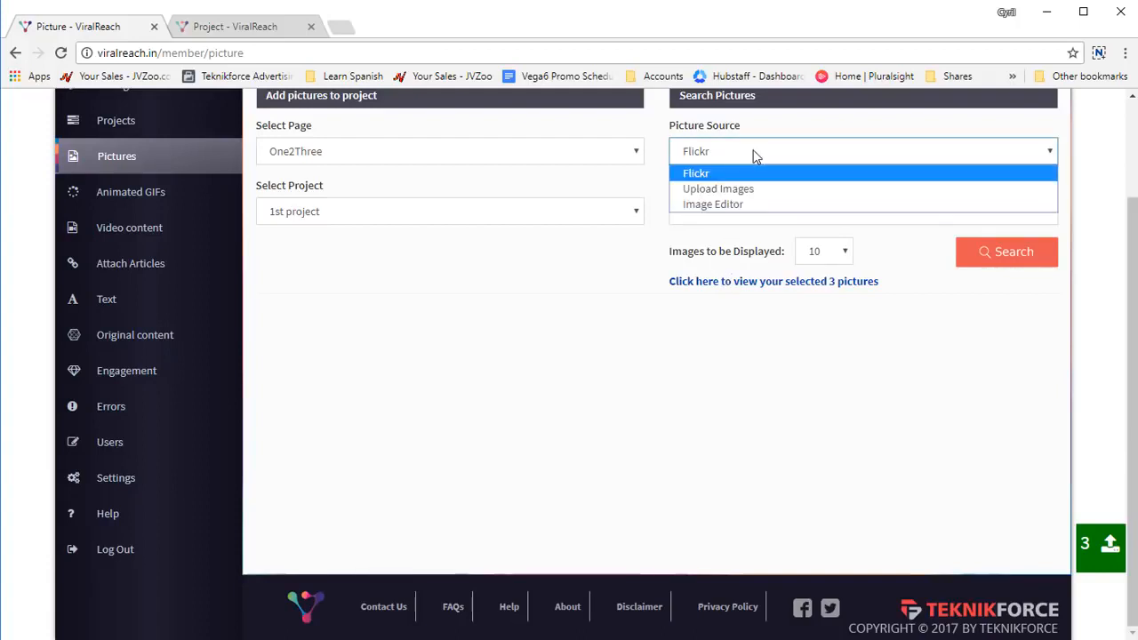
click(753, 153)
click(754, 212)
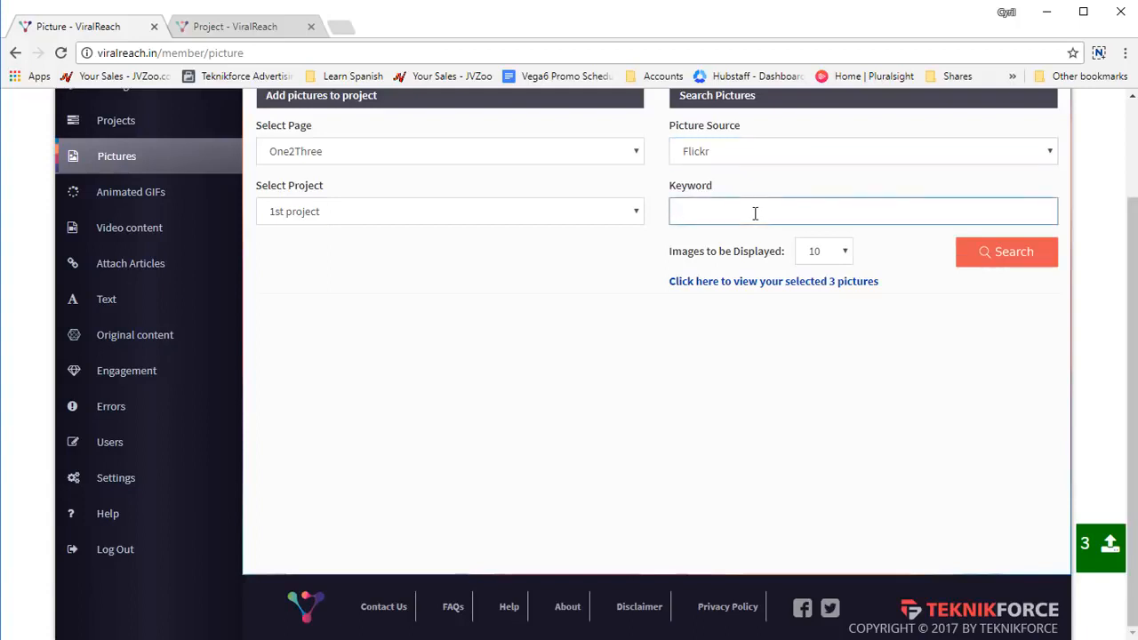
text(flower)
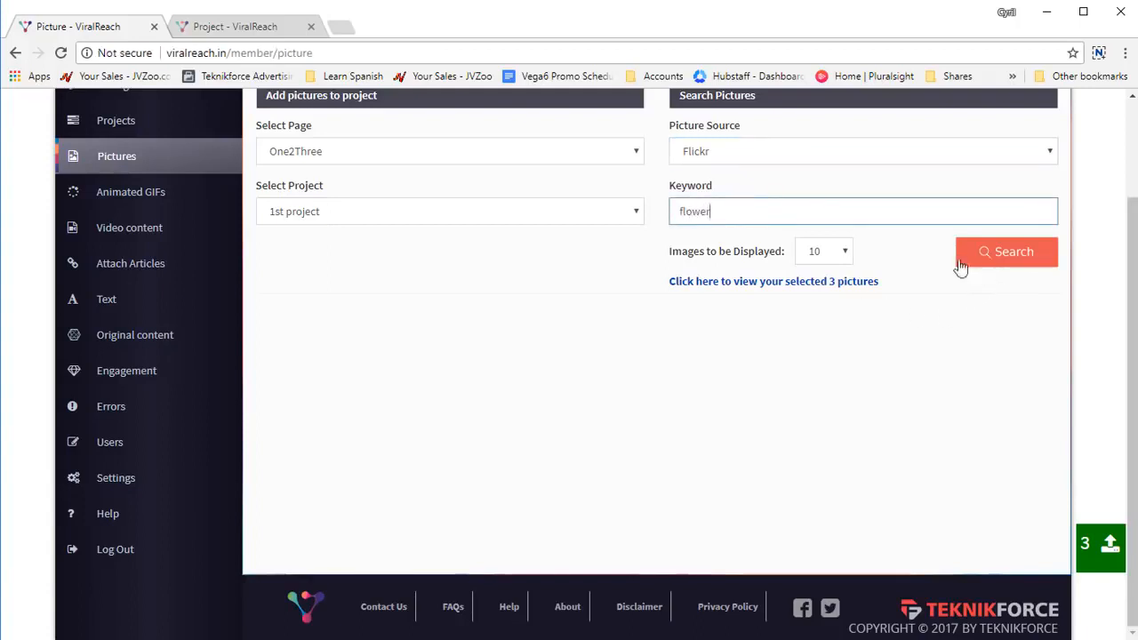
click(843, 250)
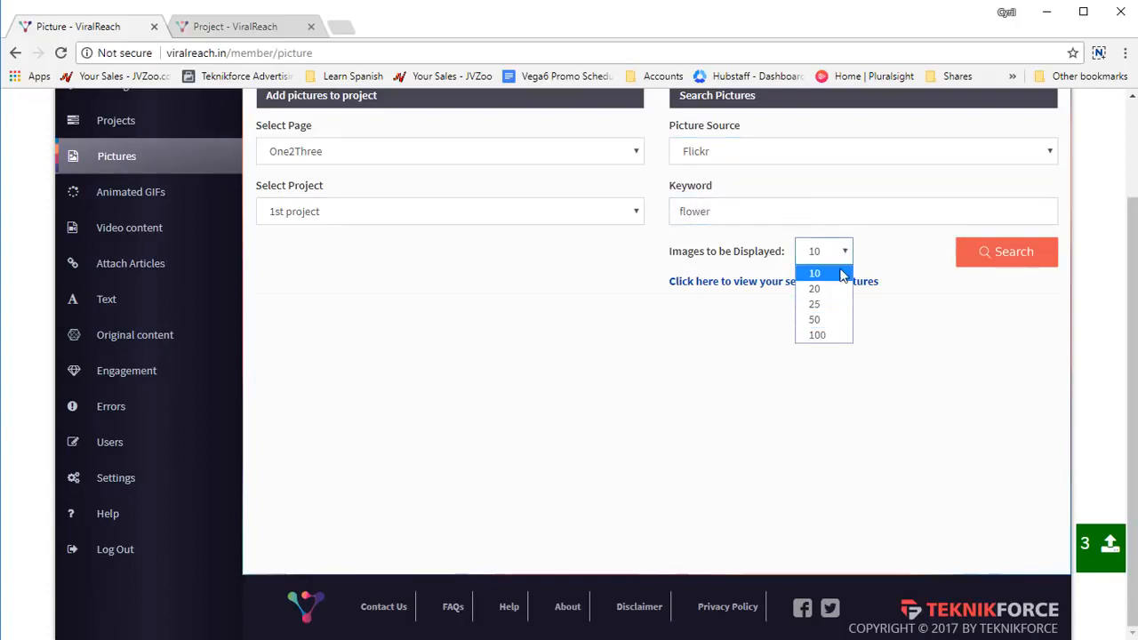
click(845, 289)
click(1000, 263)
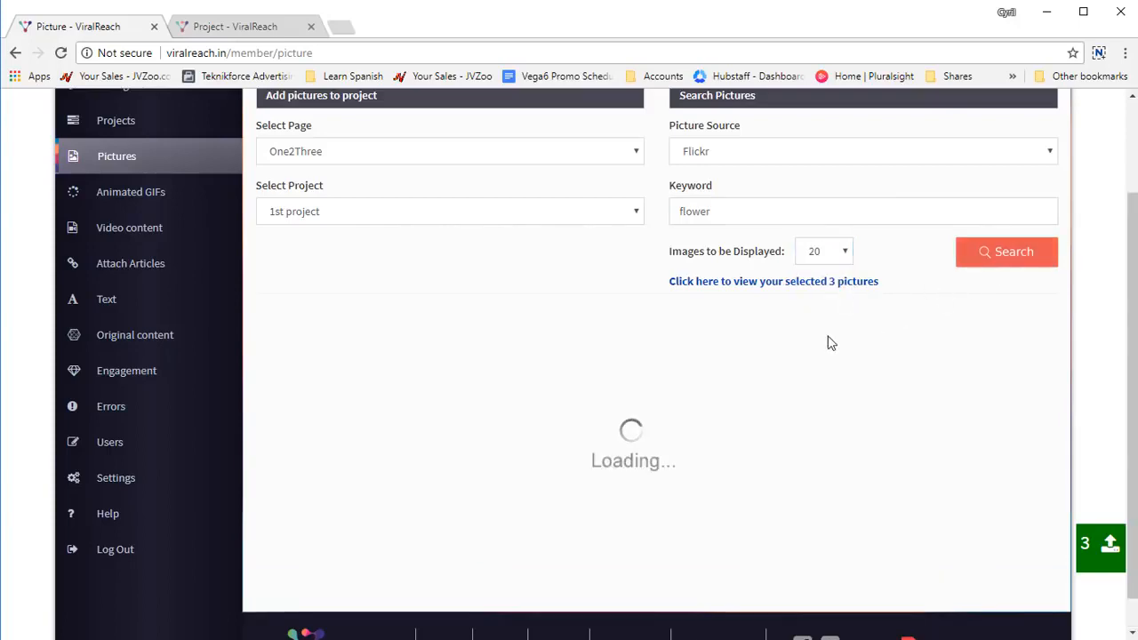
Browse the flower results and add the white bouquet, flower garland, woman in white dress and first butterfly pictures to the project
mouse_move(817, 405)
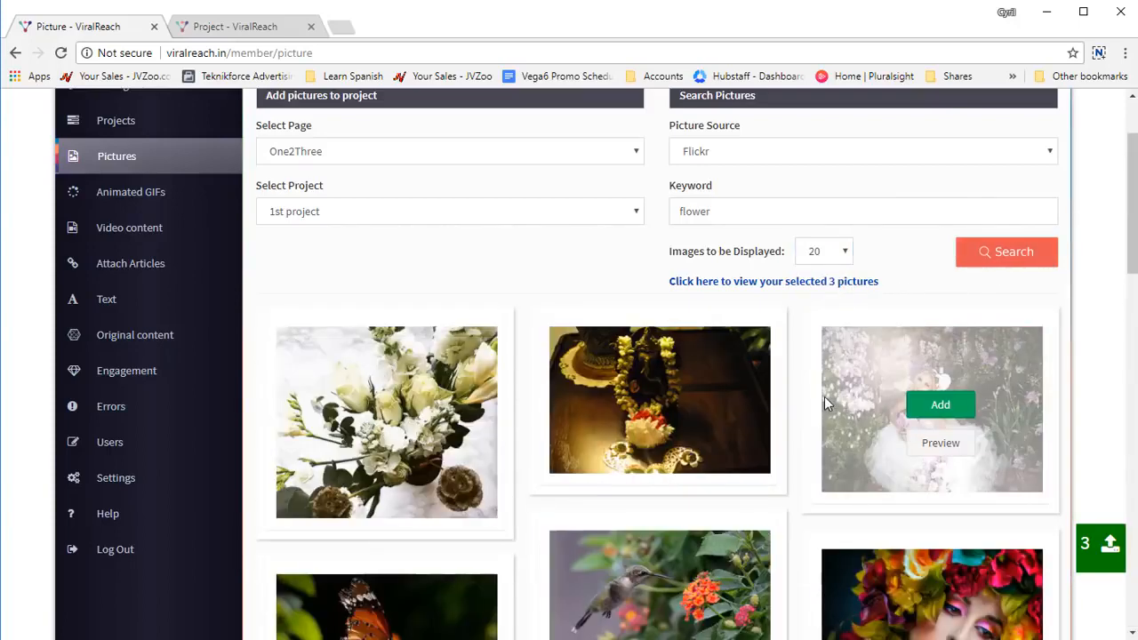
scroll(824, 396, down, 5)
scroll(823, 398, down, 3)
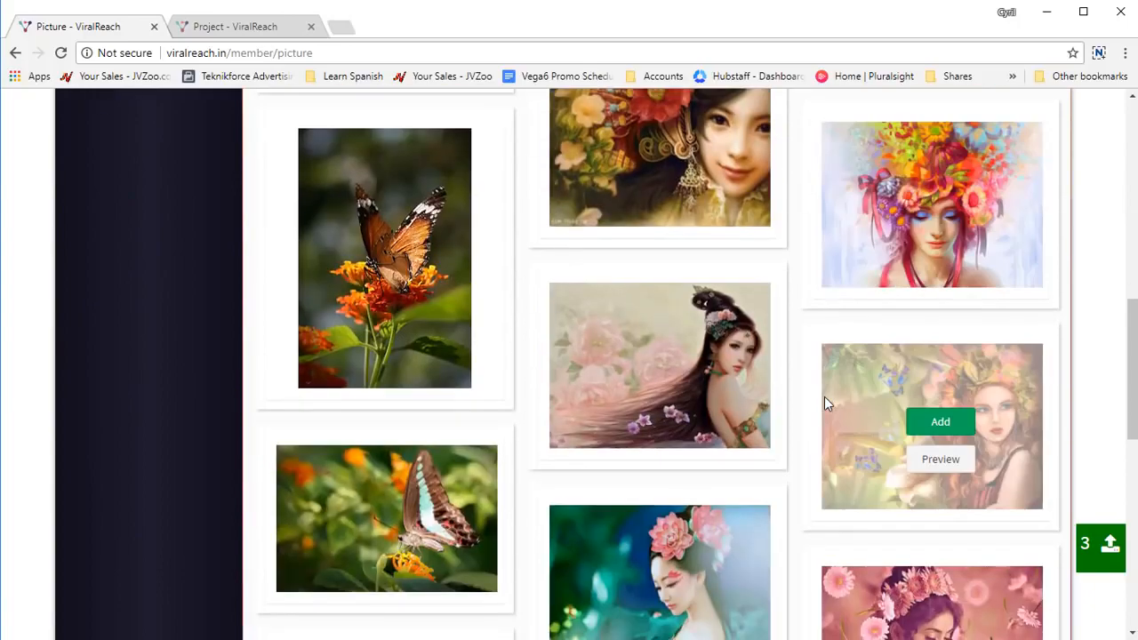
scroll(824, 395, down, 5)
scroll(824, 396, up, 10)
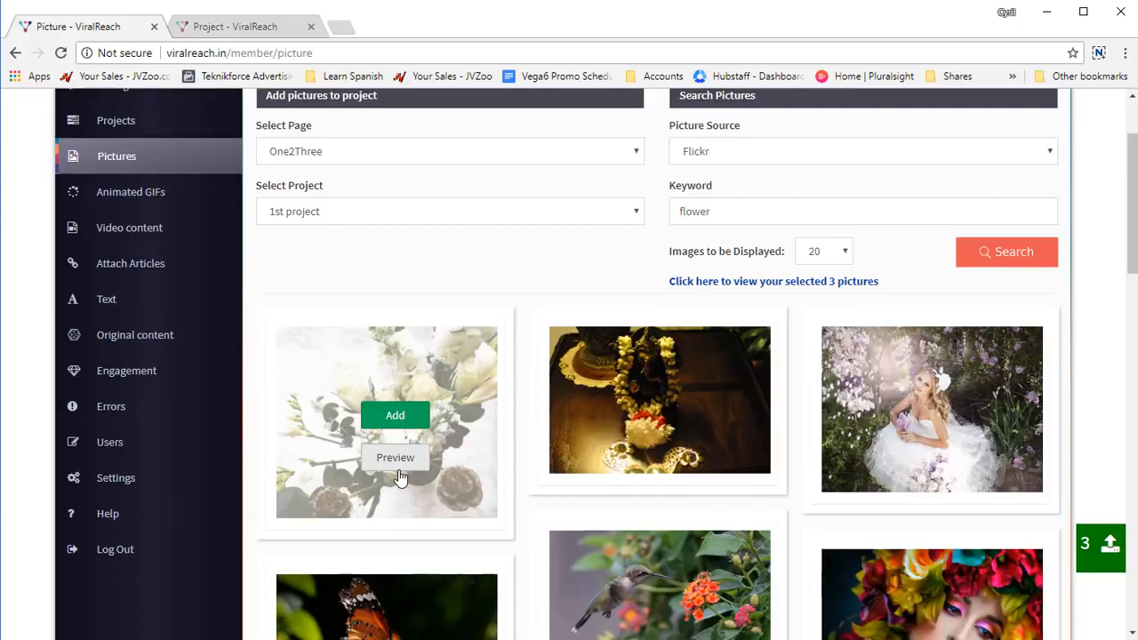
mouse_move(644, 455)
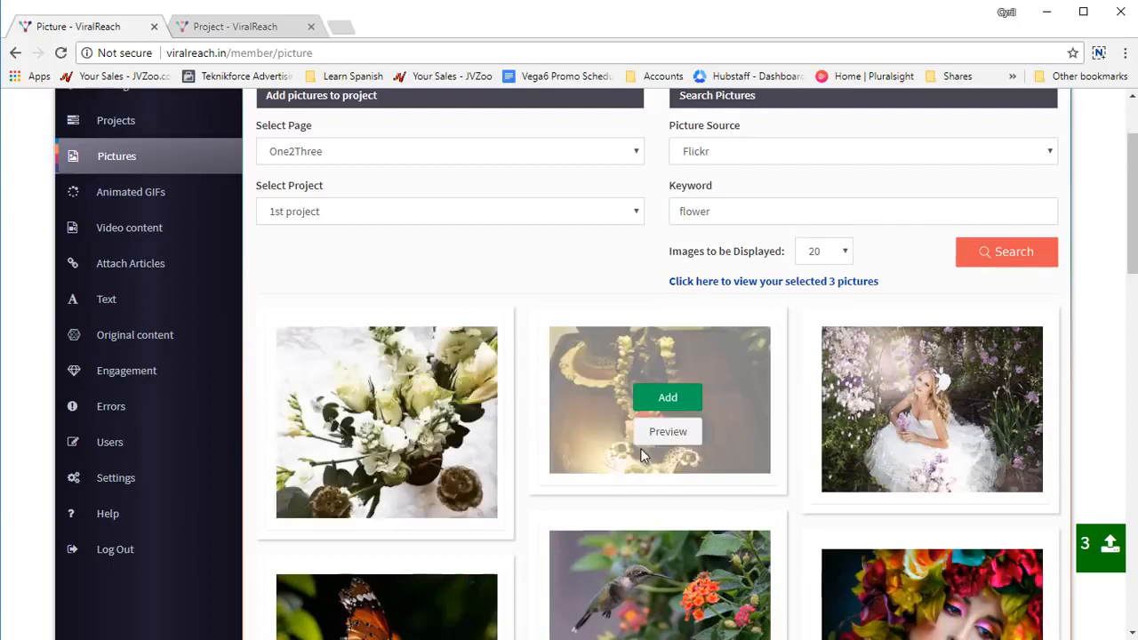
click(667, 398)
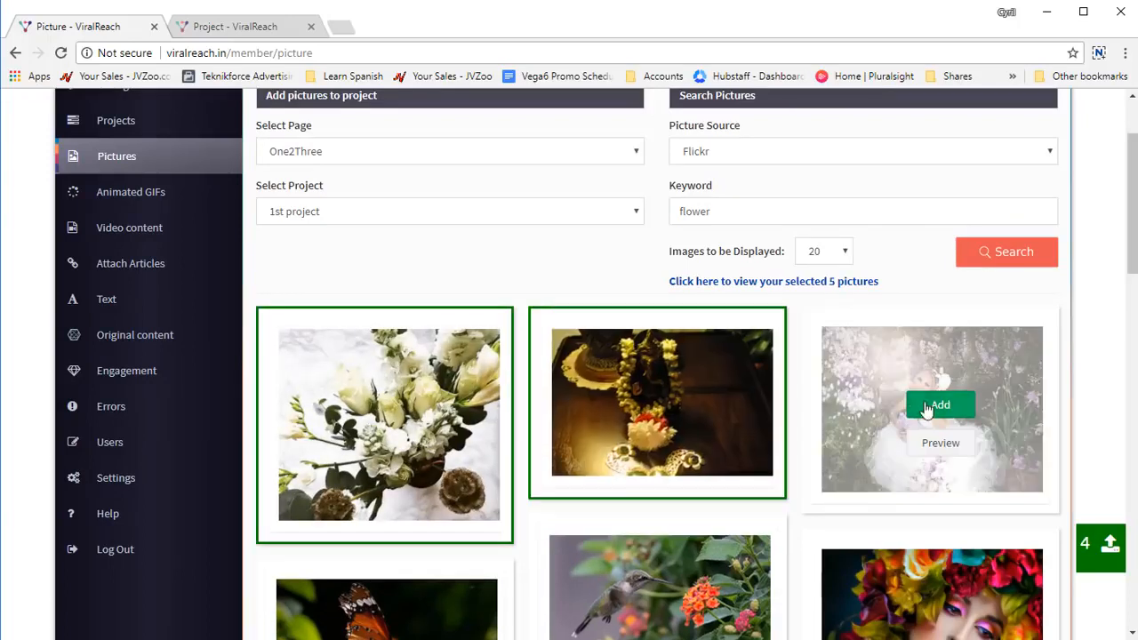
click(927, 407)
scroll(479, 417, down, 2)
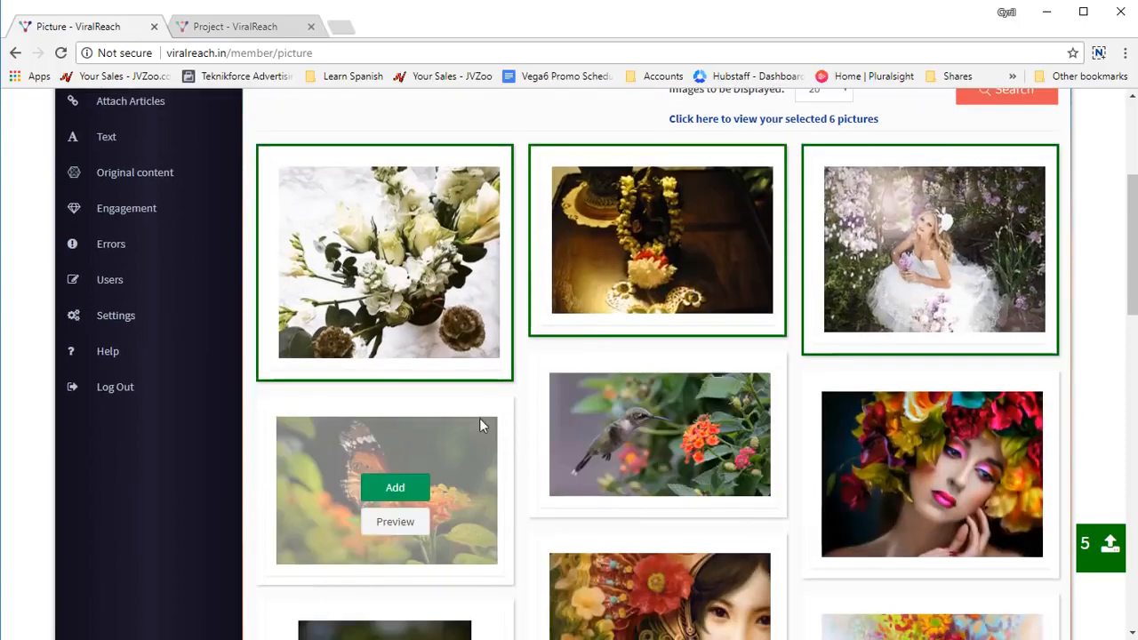
click(399, 488)
scroll(766, 490, down, 5)
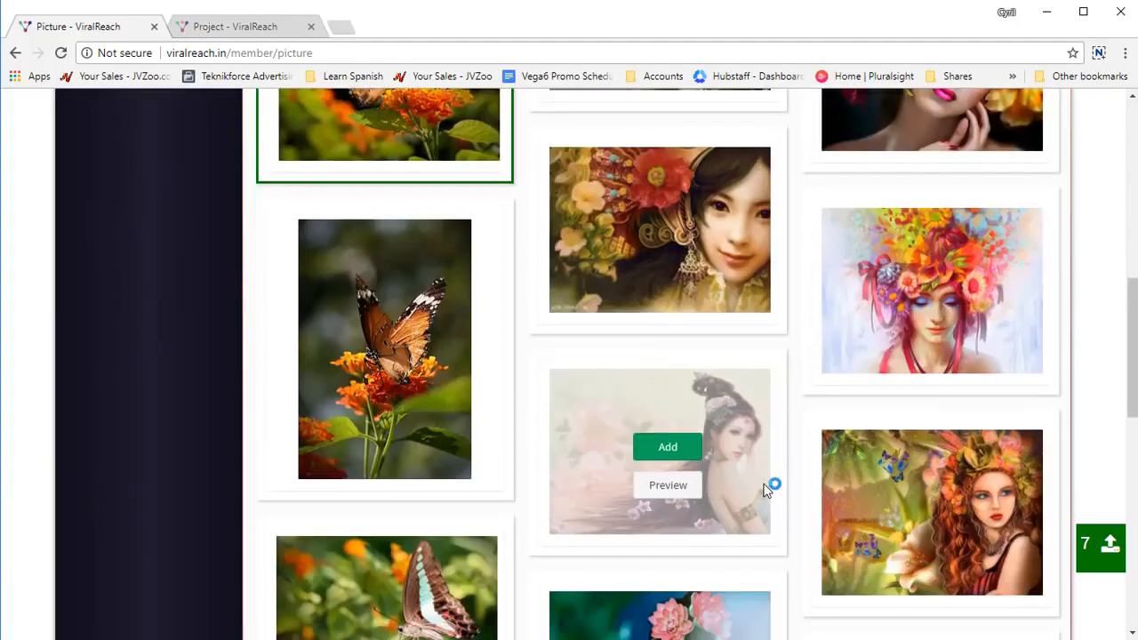
click(576, 451)
scroll(579, 481, up, 8)
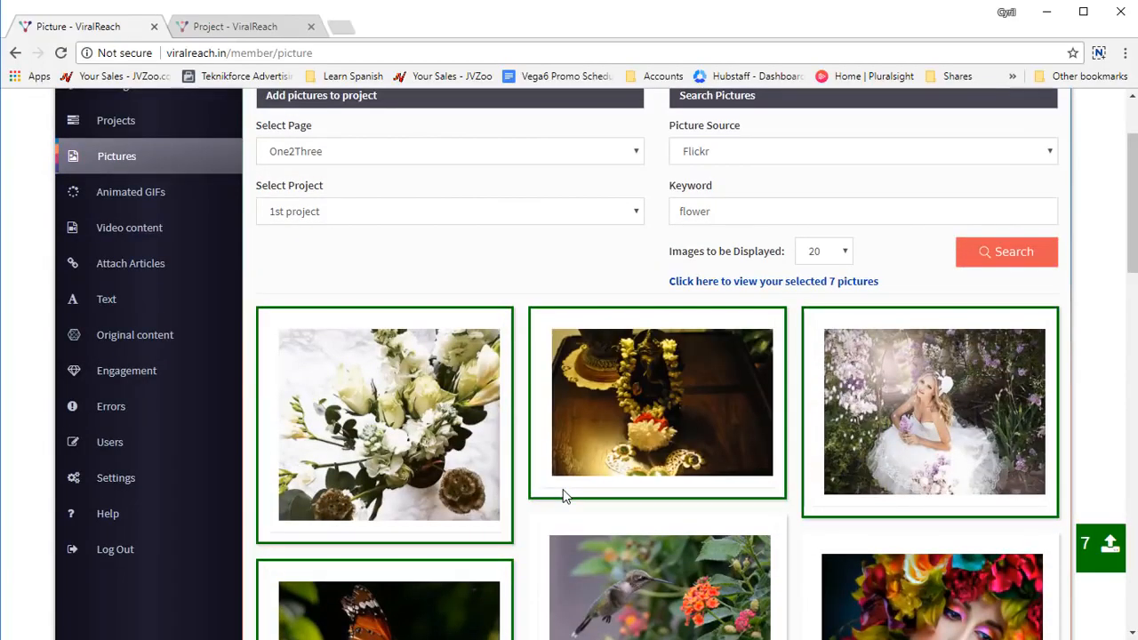
Open the project's selected pictures and examine their scheduled posting dates and status text fields
click(830, 282)
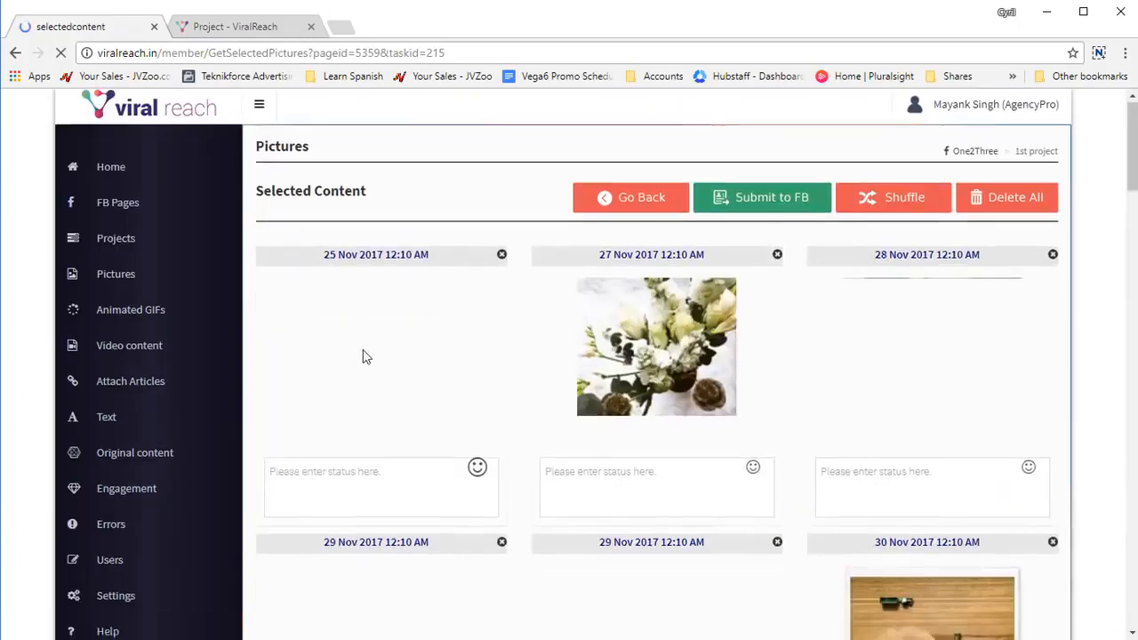
scroll(365, 360, down, 4)
scroll(364, 360, up, 3)
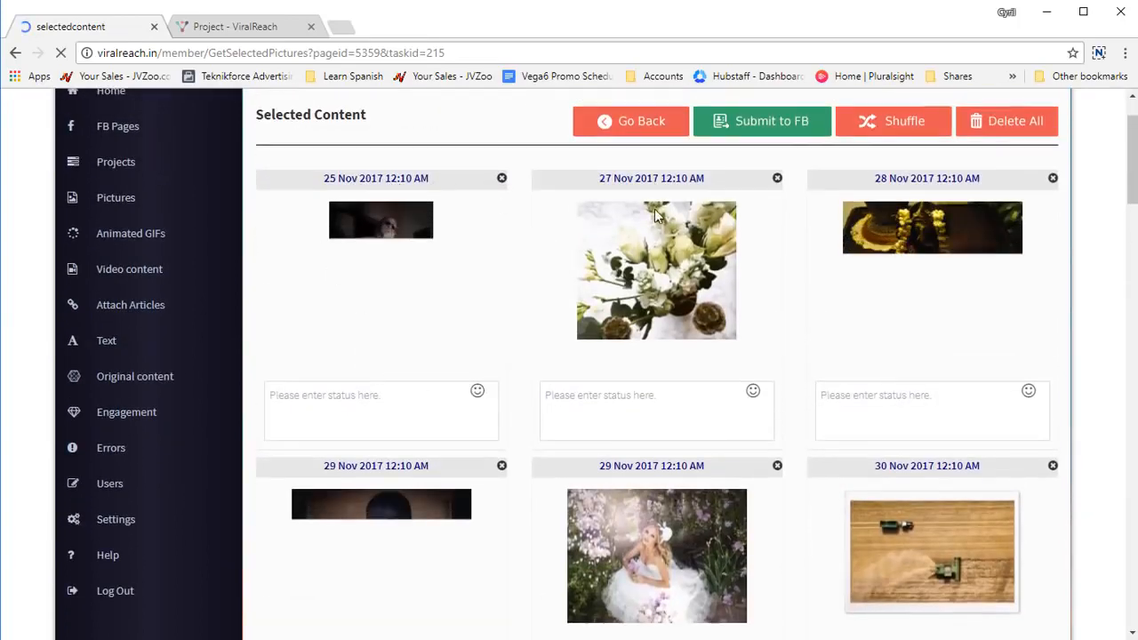
scroll(782, 421, down, 2)
scroll(661, 397, up, 3)
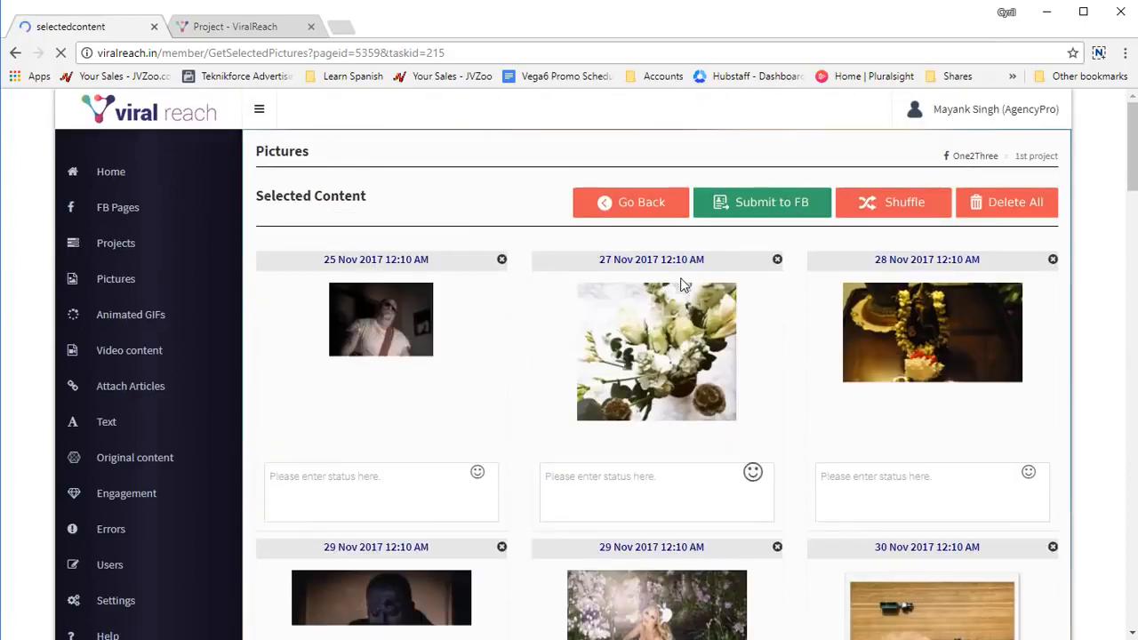
scroll(518, 419, down, 3)
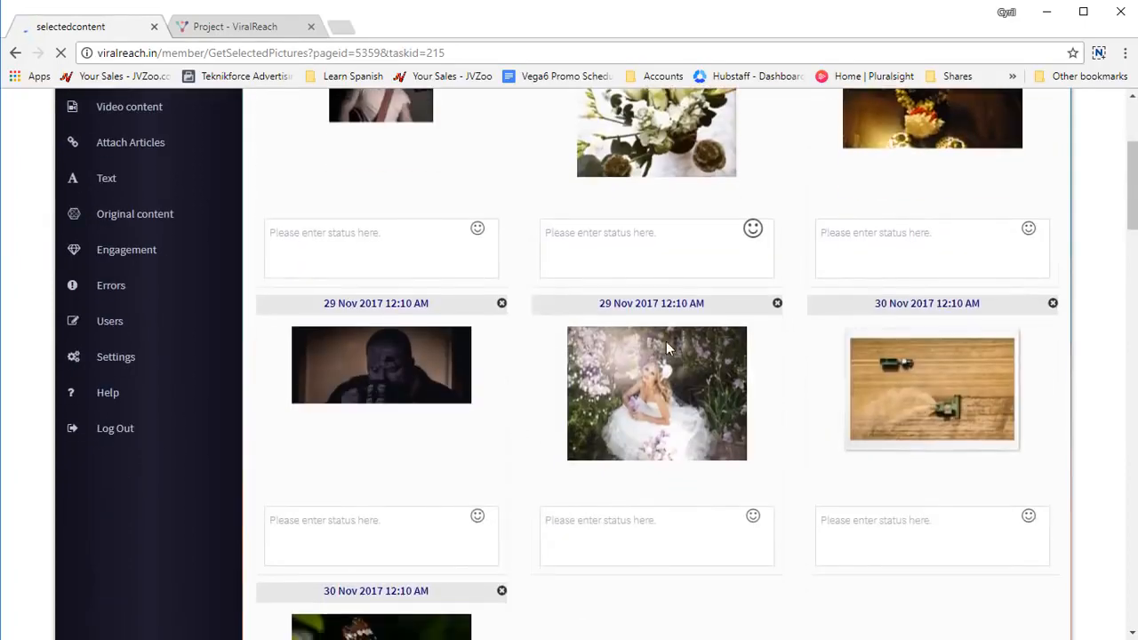
scroll(551, 444, down, 2)
scroll(498, 462, up, 5)
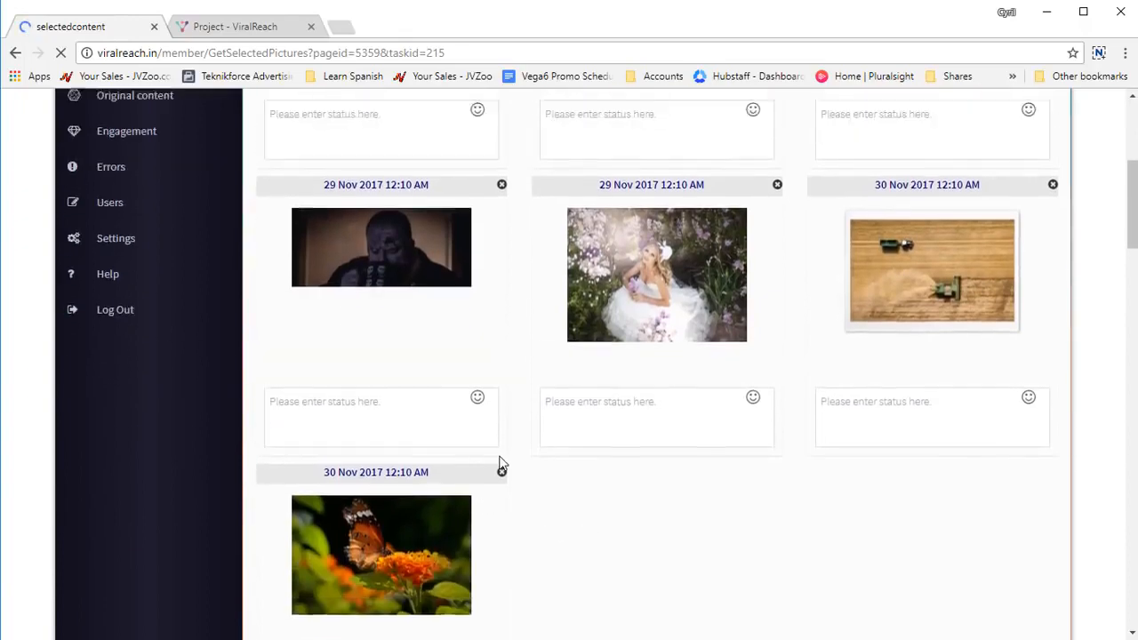
click(378, 490)
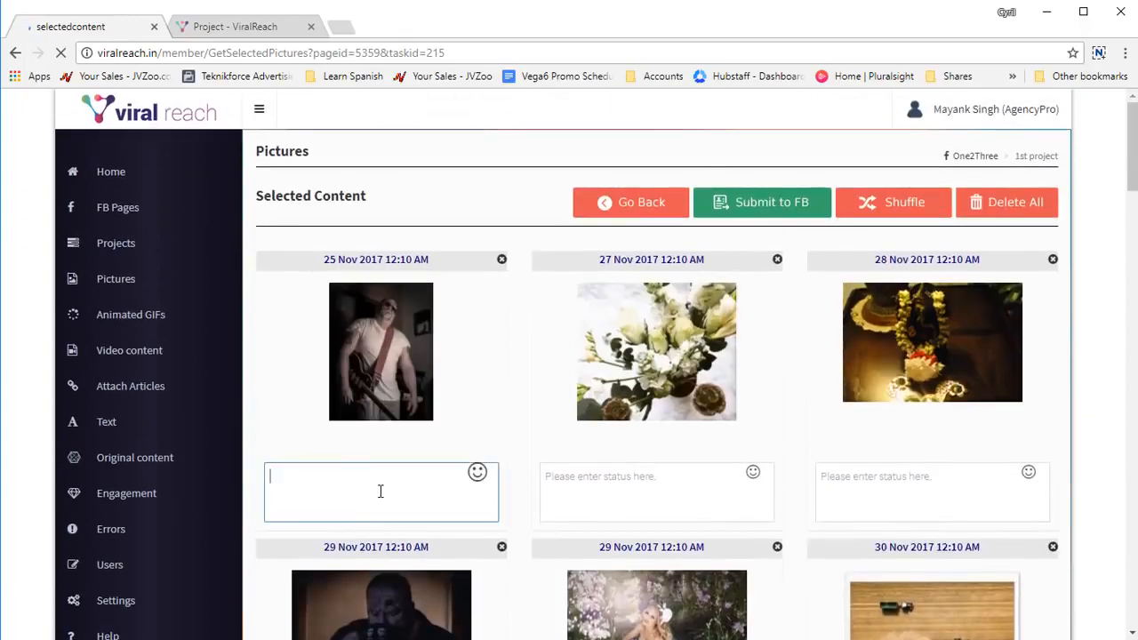
scroll(416, 469, down, 3)
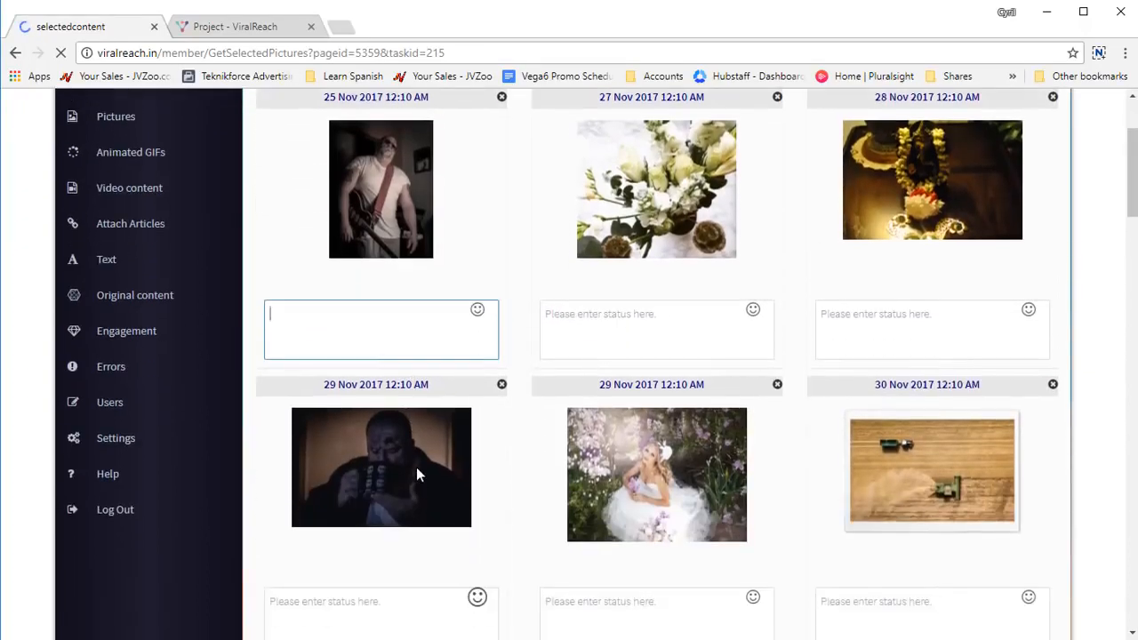
Enter the status "here is a test description" for the three pictures scheduled on 25, 27 and 28 Nov 2017
scroll(534, 347, up, 2)
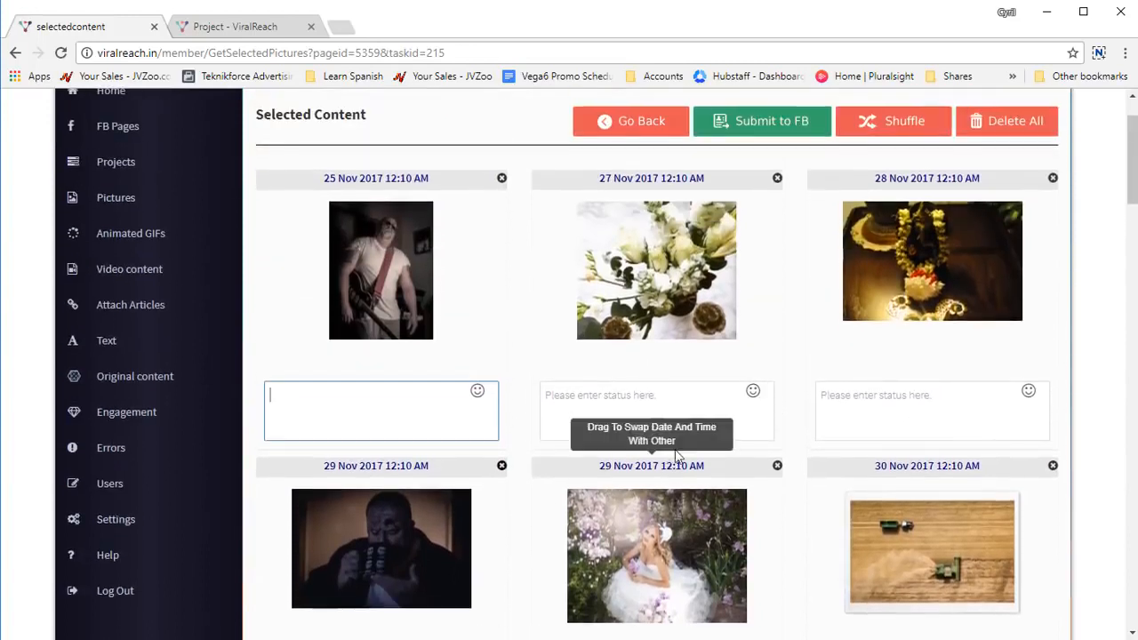
click(678, 401)
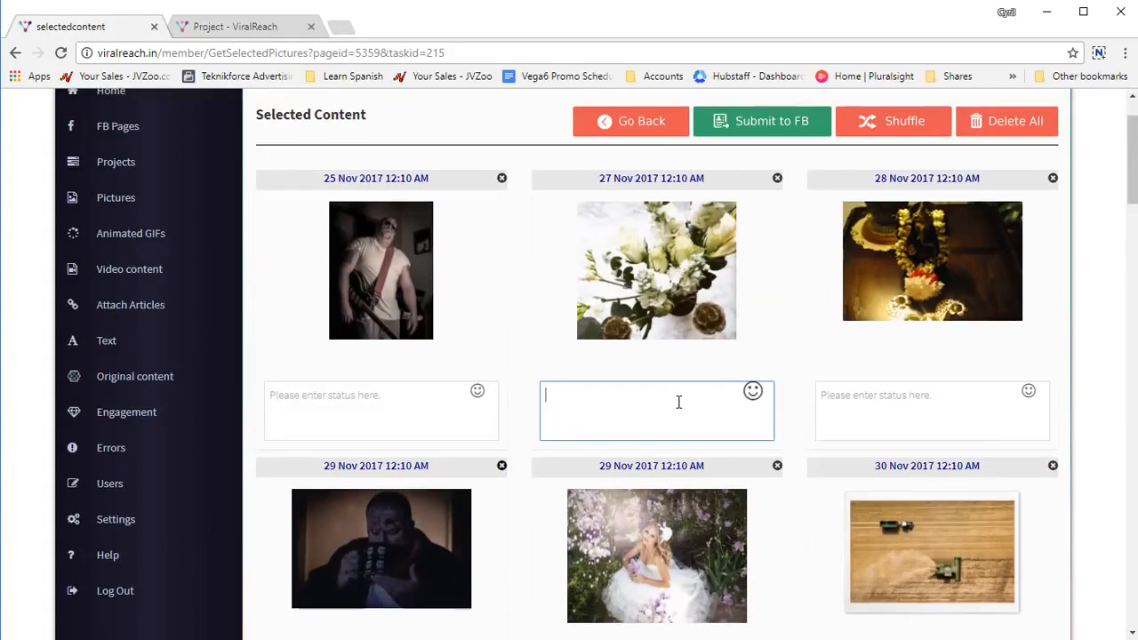
text(here is a test descriop)
key(ctrl+a)
key(ctrl+c)
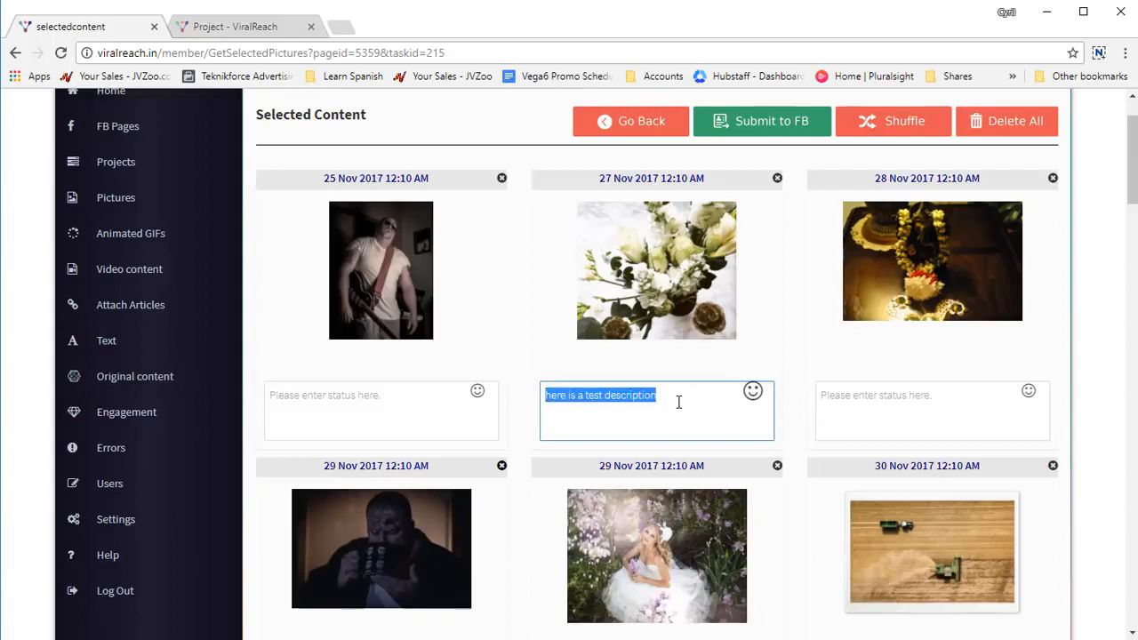
click(915, 417)
key(ctrl+v)
click(424, 402)
key(ctrl+v)
Fill in the same status, "here is a test description", for the remaining four pictures scheduled on 29 and 30 Nov 2017
scroll(452, 442, down, 2)
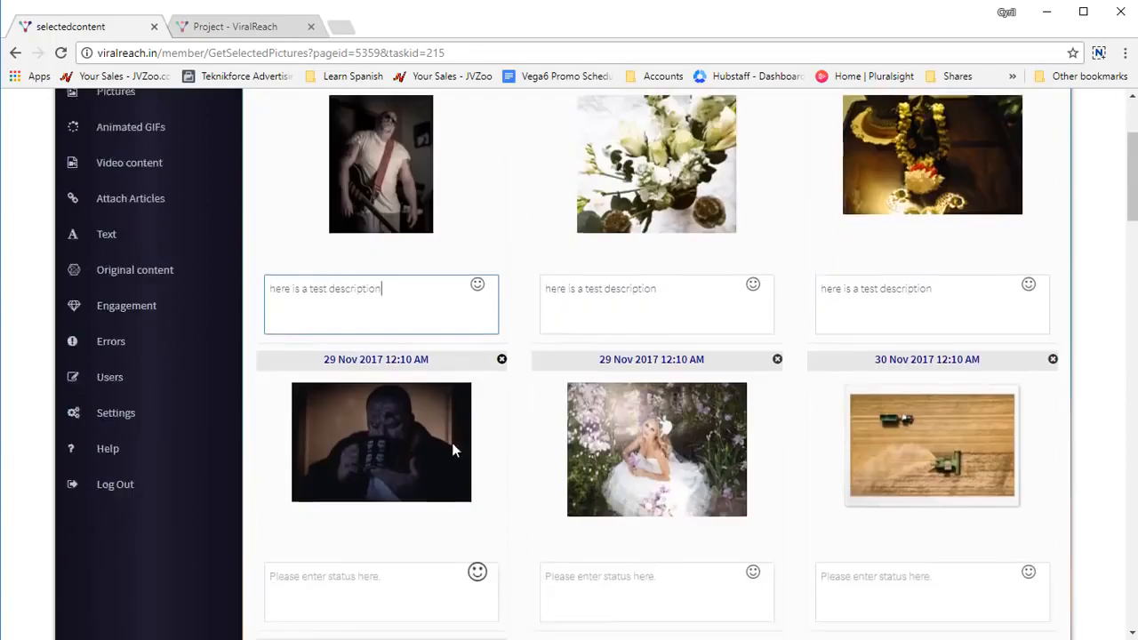
click(399, 533)
key(ctrl+v)
click(719, 545)
key(ctrl+v)
click(901, 546)
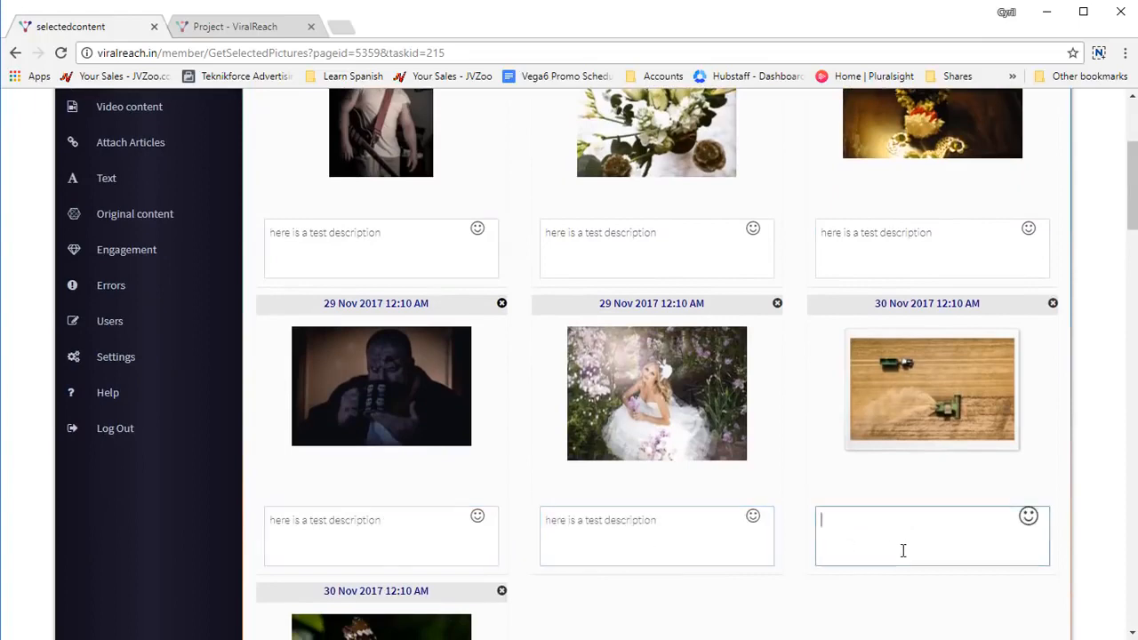
scroll(653, 489, down, 3)
key(ctrl+v)
click(410, 565)
key(ctrl+v)
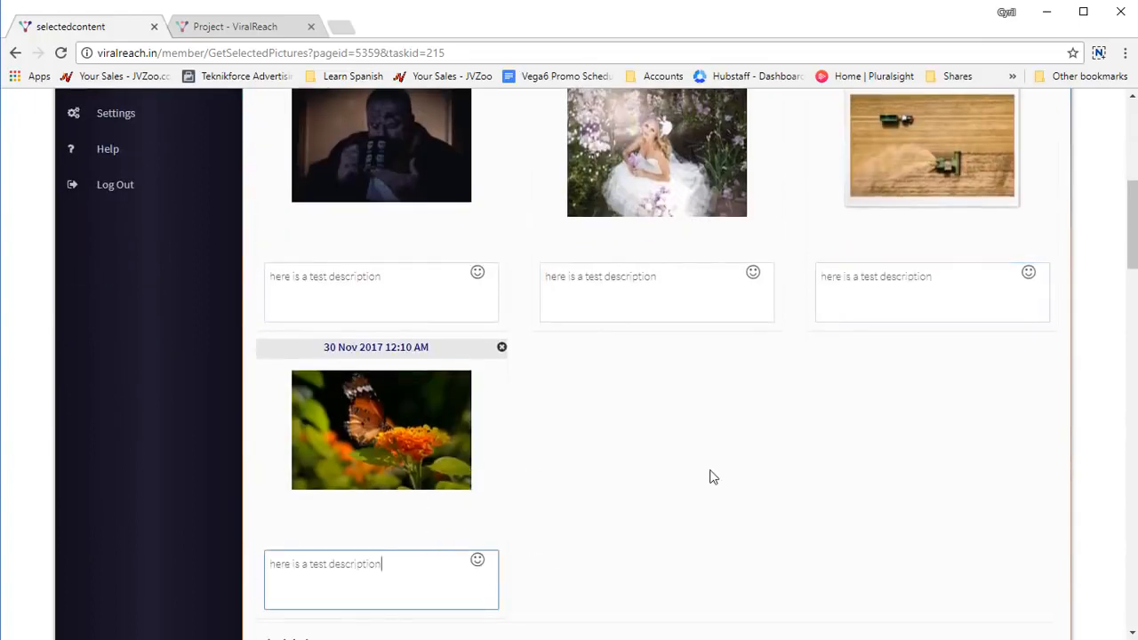
Change the white bouquet picture's status to the spin text "here is a {test | sample } description" and submit the selected pictures to Facebook
scroll(708, 475, up, 5)
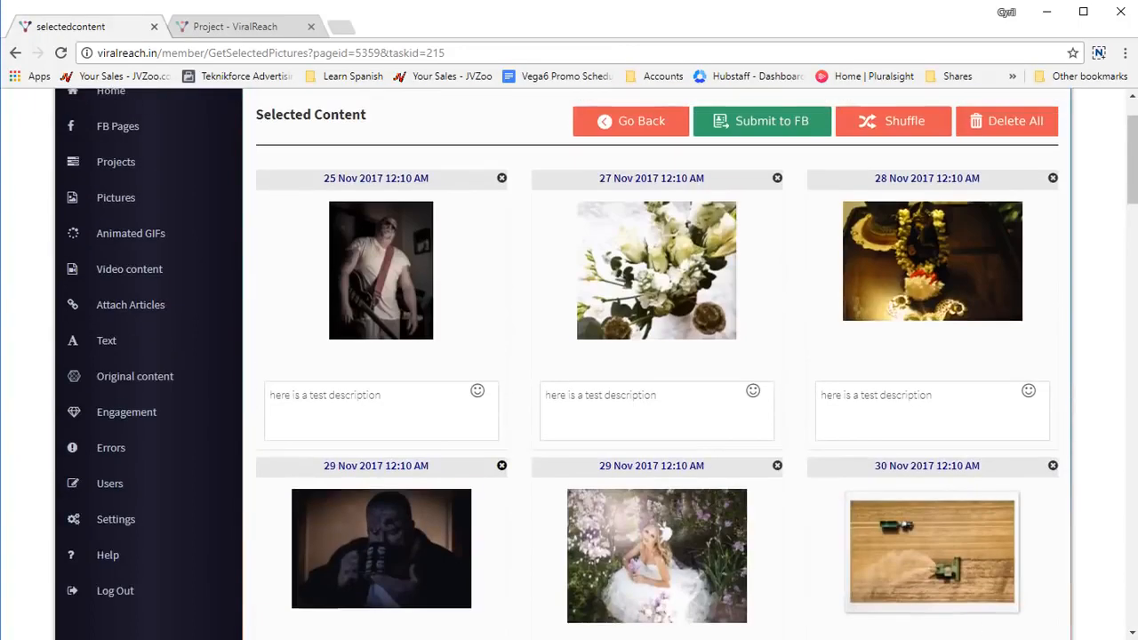
click(692, 397)
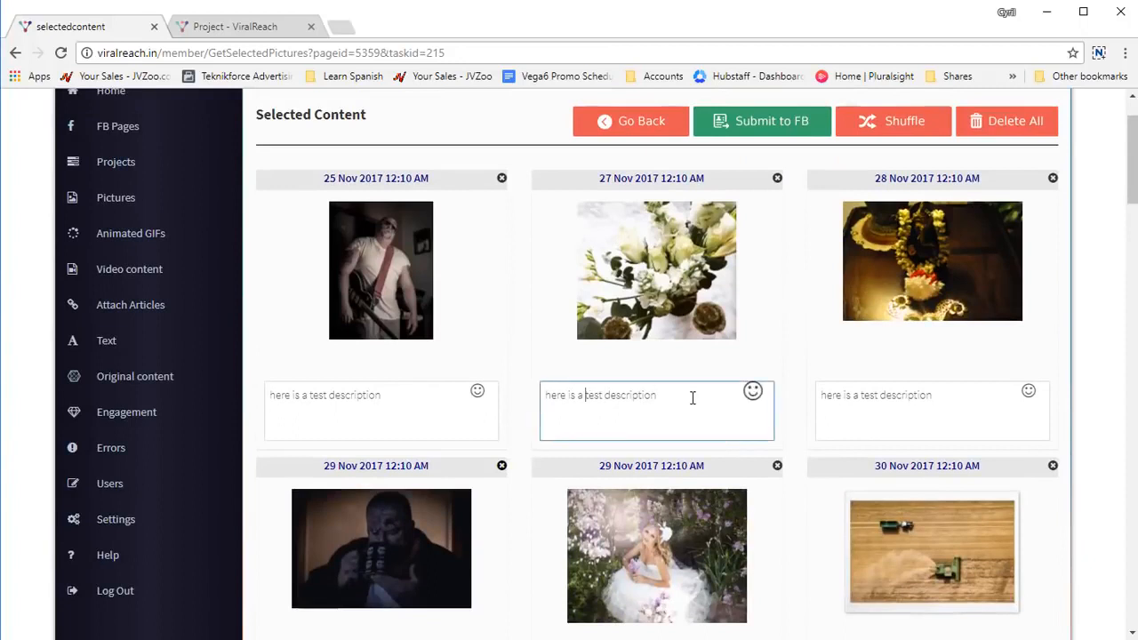
text({)
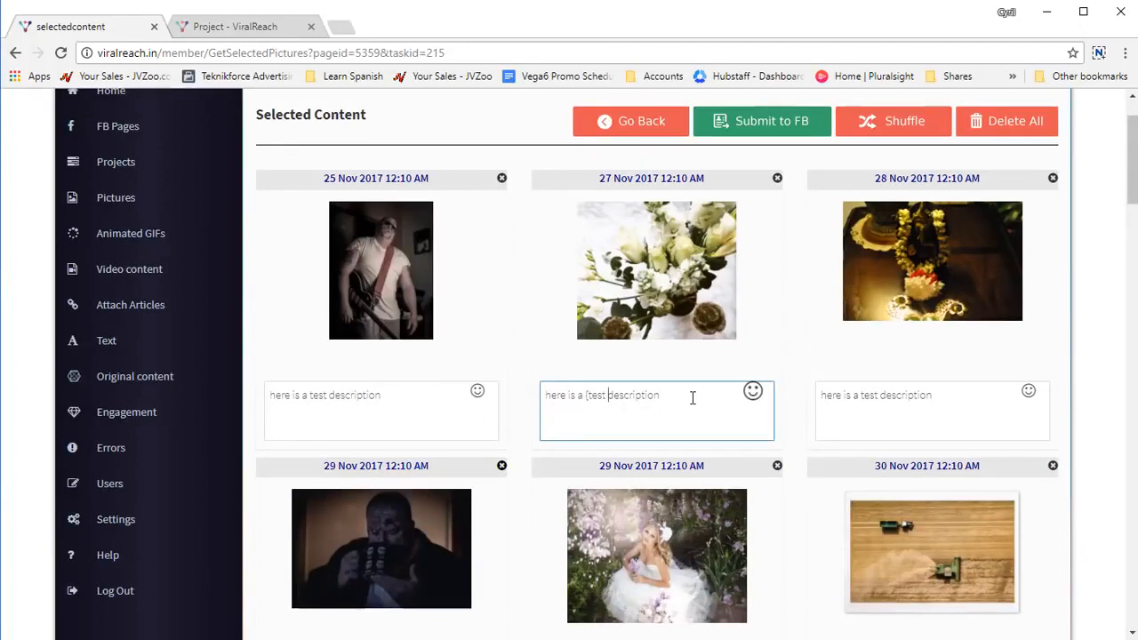
key(Right)
key(Right)
key(Right)
key(Right)
key(Right)
text(| sample  })
key(ctrl+a)
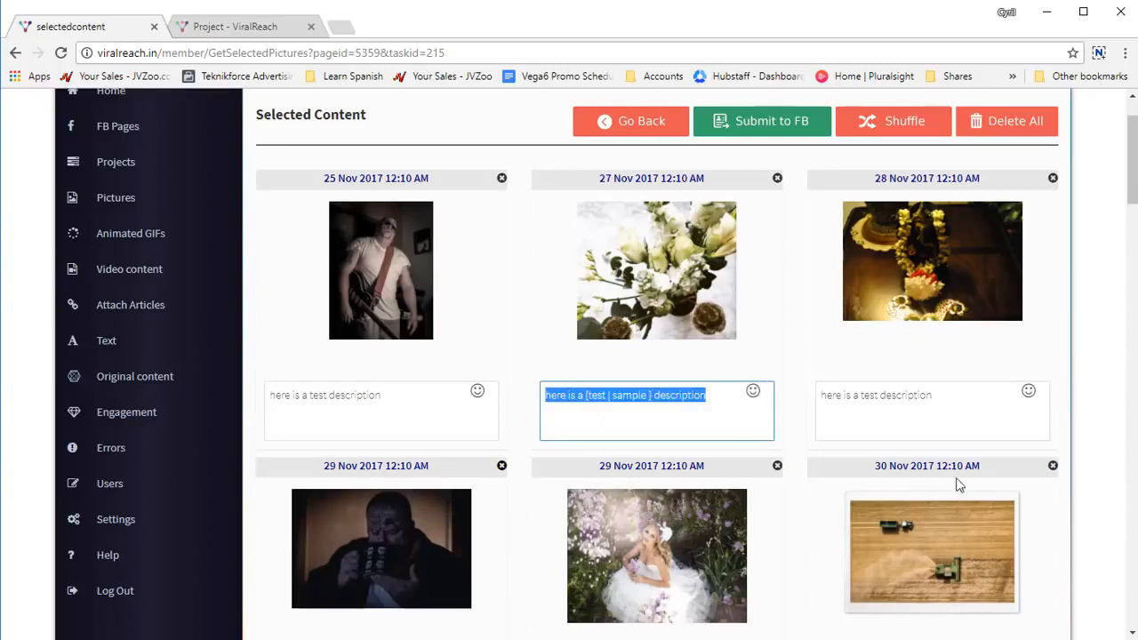
scroll(862, 199, up, 2)
click(751, 205)
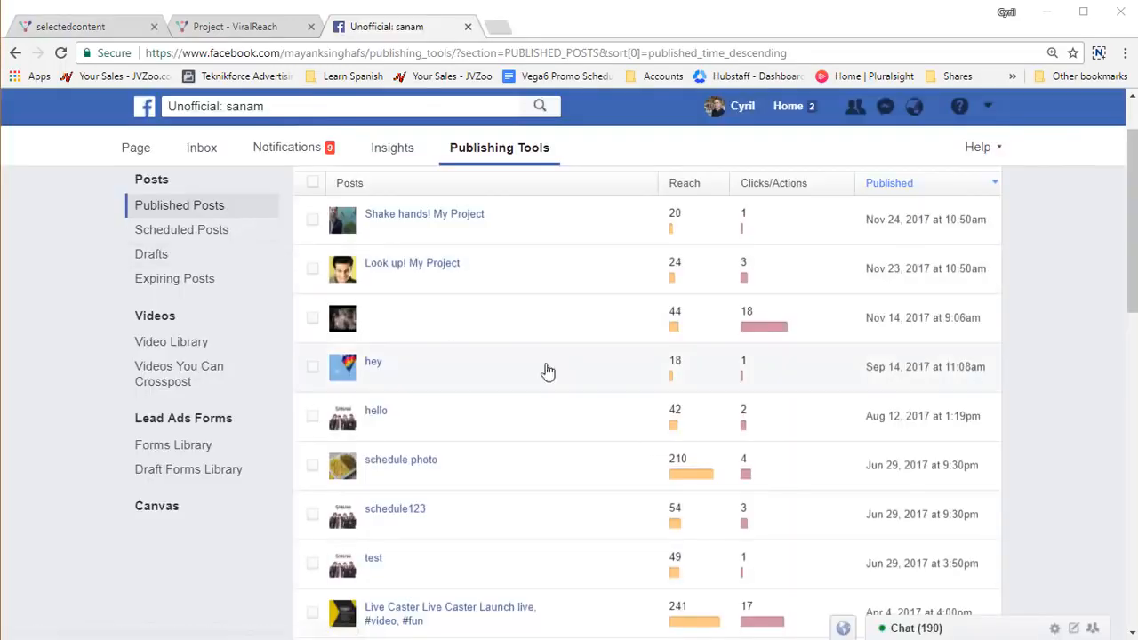
Review the Facebook page's published posts and open its scheduled posts
scroll(610, 396, down, 3)
scroll(608, 397, down, 8)
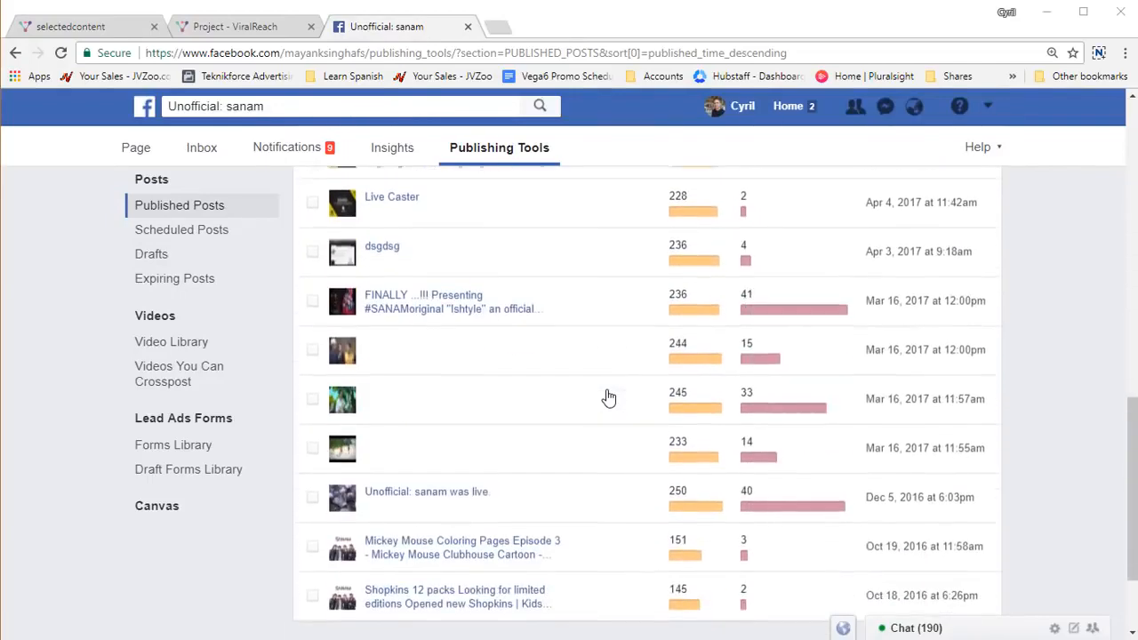
scroll(609, 397, up, 10)
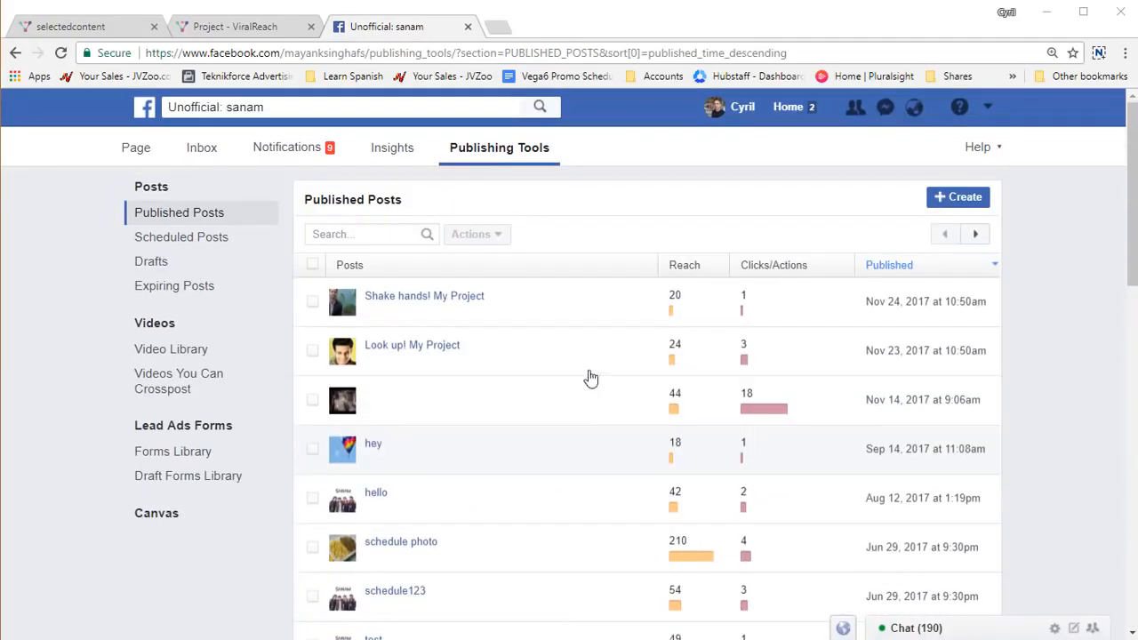
click(200, 234)
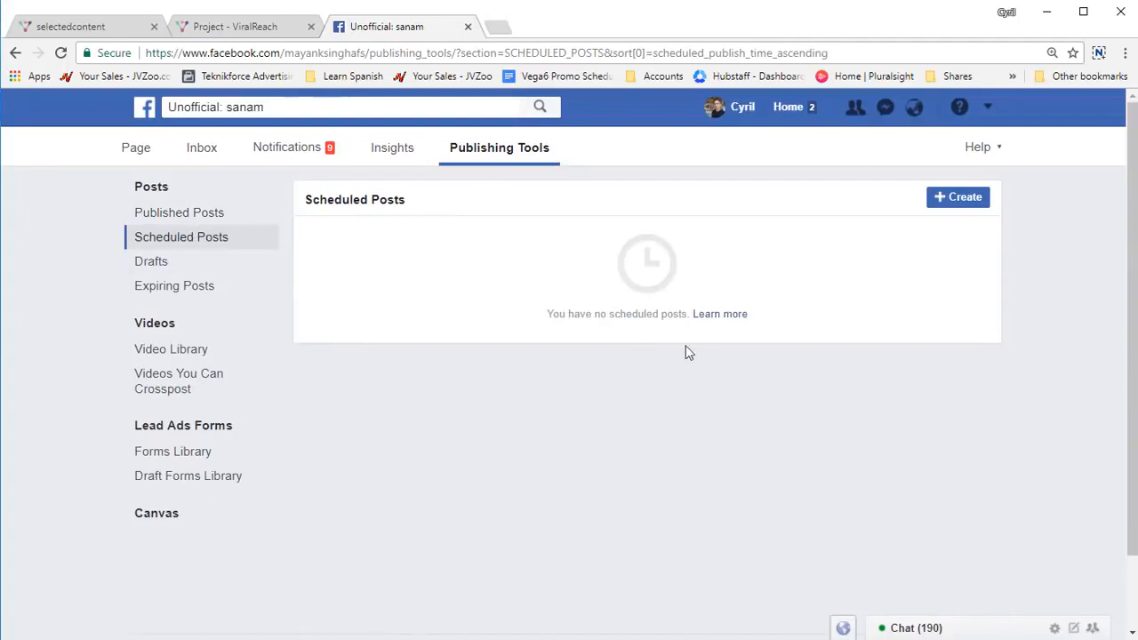
Switch to the ViralReach project list, select the page "Unofficial: sanam" and start a new project for it
key(ctrl+shift+Tab)
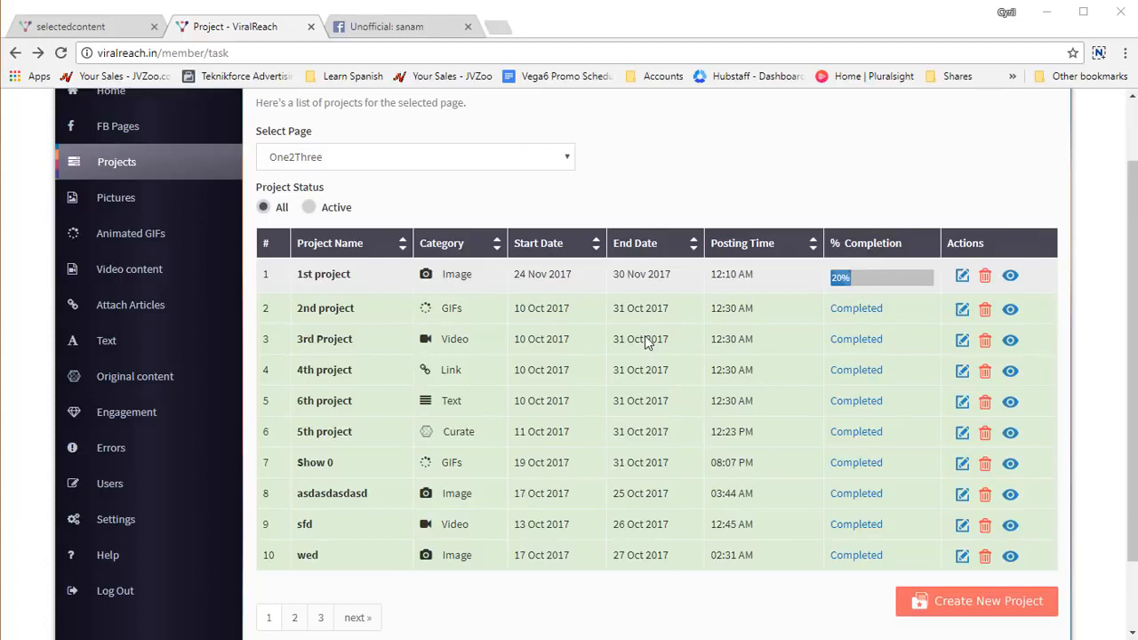
click(488, 160)
click(457, 194)
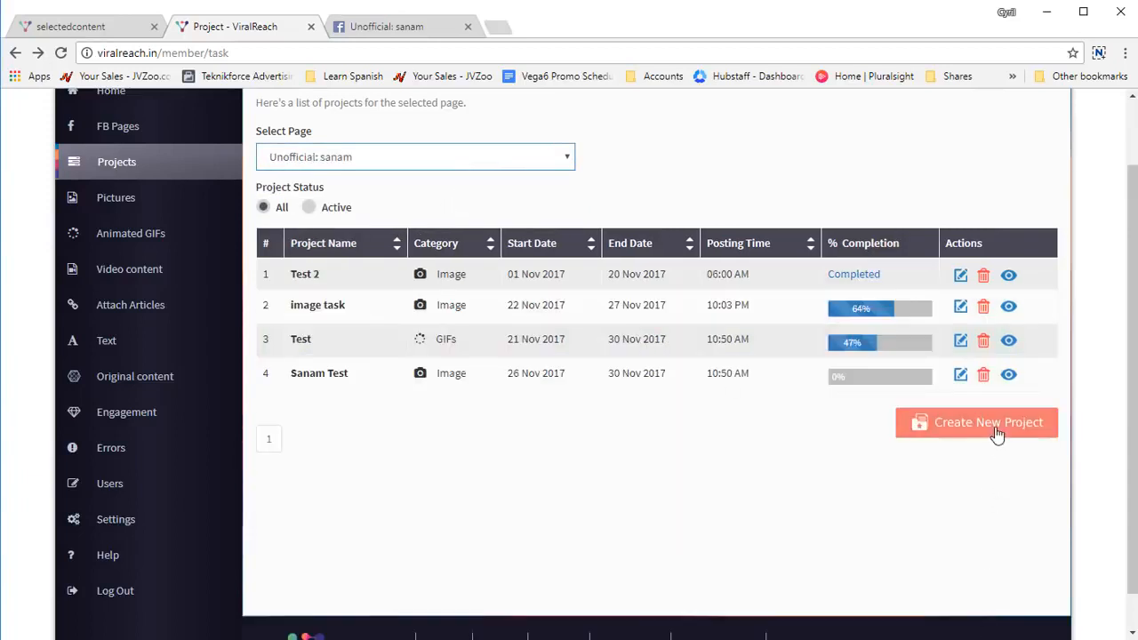
click(945, 431)
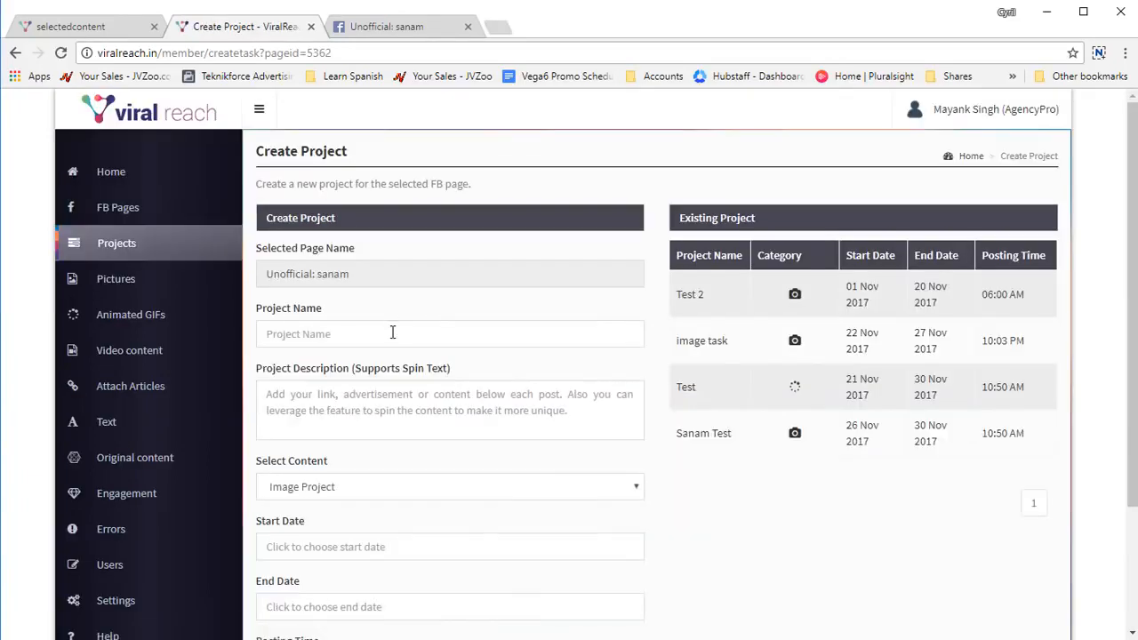
Enter "Text project" as both project name and description, and set the content type to Text Project
click(389, 335)
text(Text)
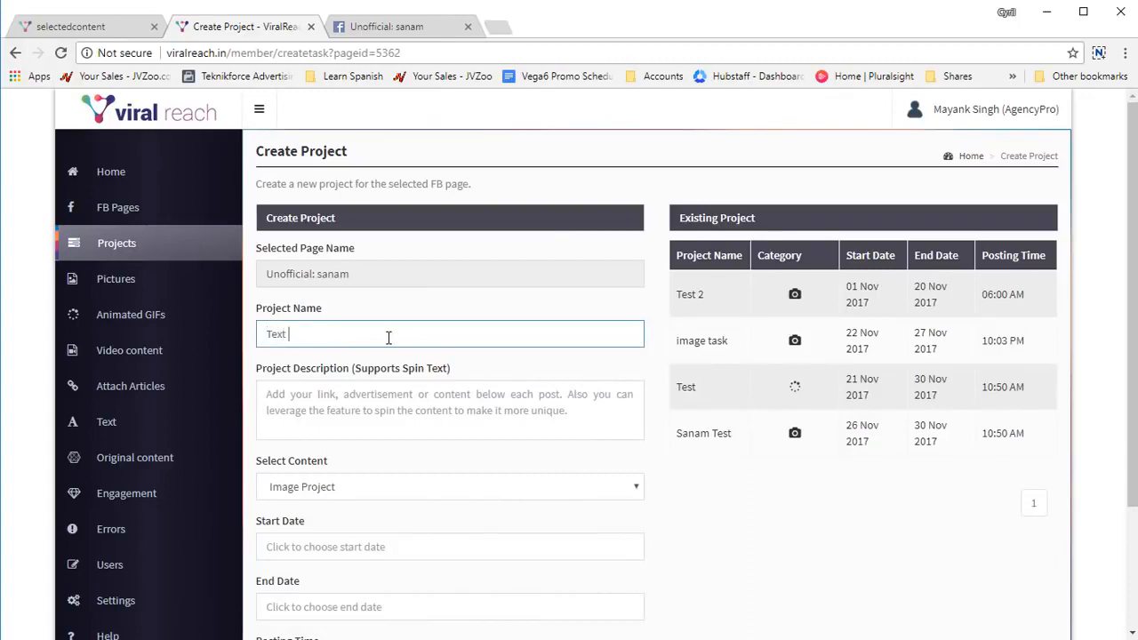
text( project)
key(ctrl+a)
key(ctrl+c)
click(384, 400)
key(ctrl+v)
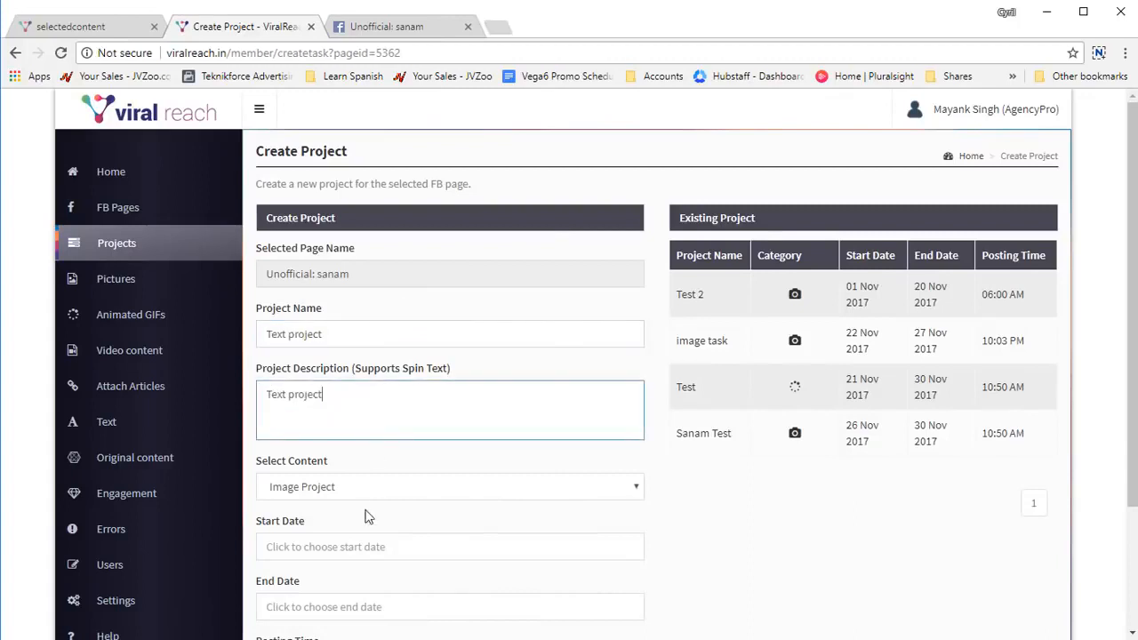
click(367, 491)
click(358, 587)
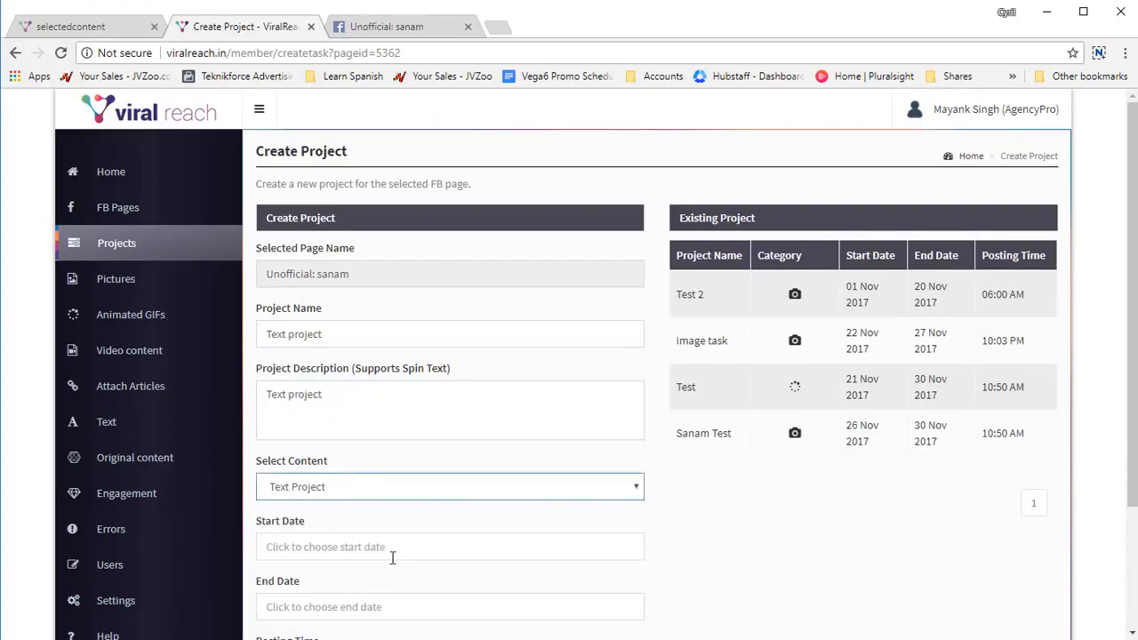
Schedule the project from 26 Nov 2017 to 30 Nov 2017 with posting time 10:00 and create it
scroll(435, 542, down, 3)
click(431, 389)
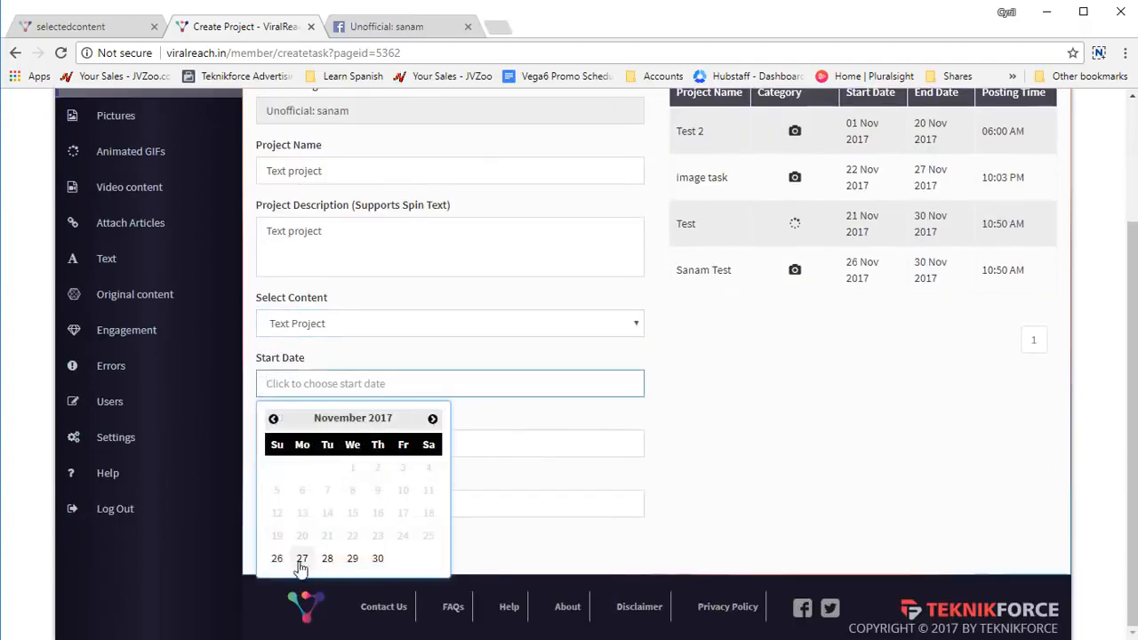
click(276, 559)
click(373, 449)
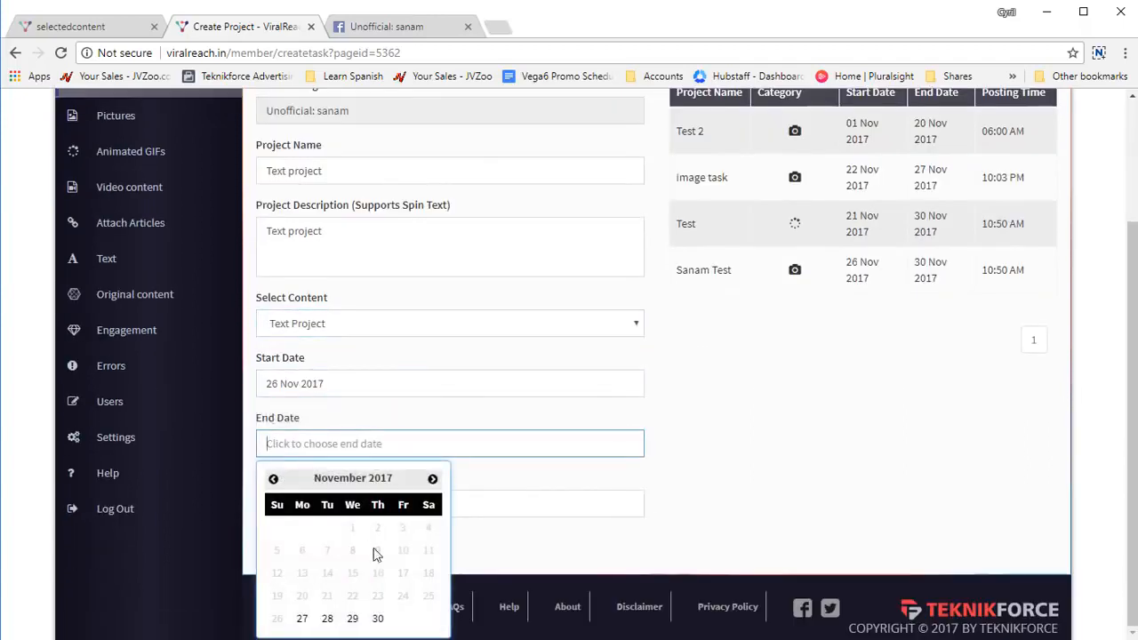
click(377, 618)
click(287, 501)
text(10:05)
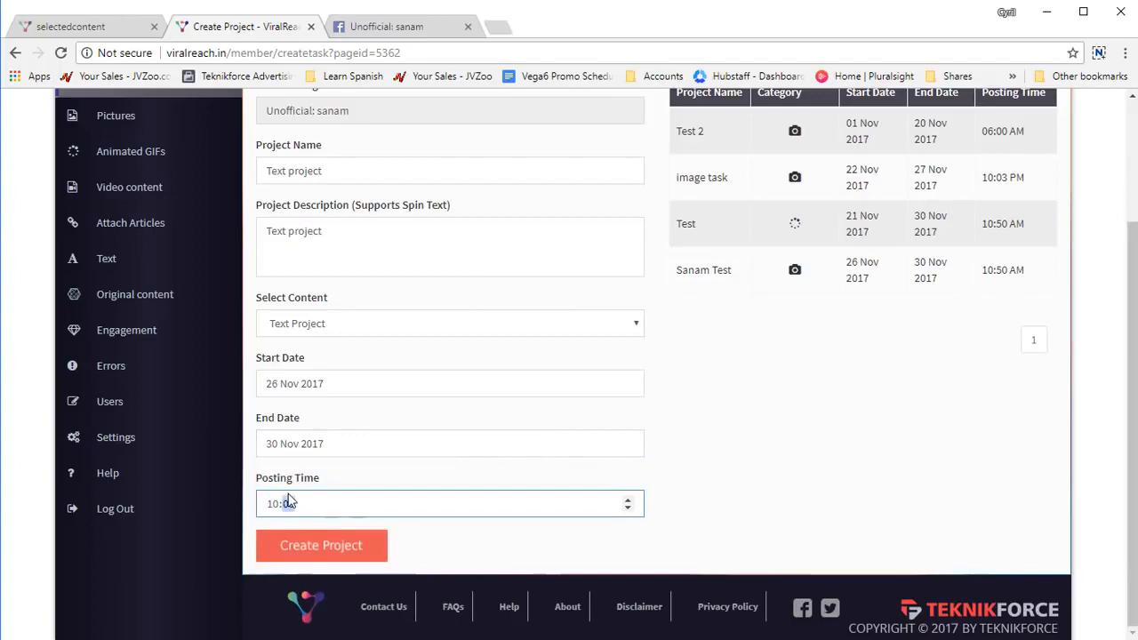
click(318, 542)
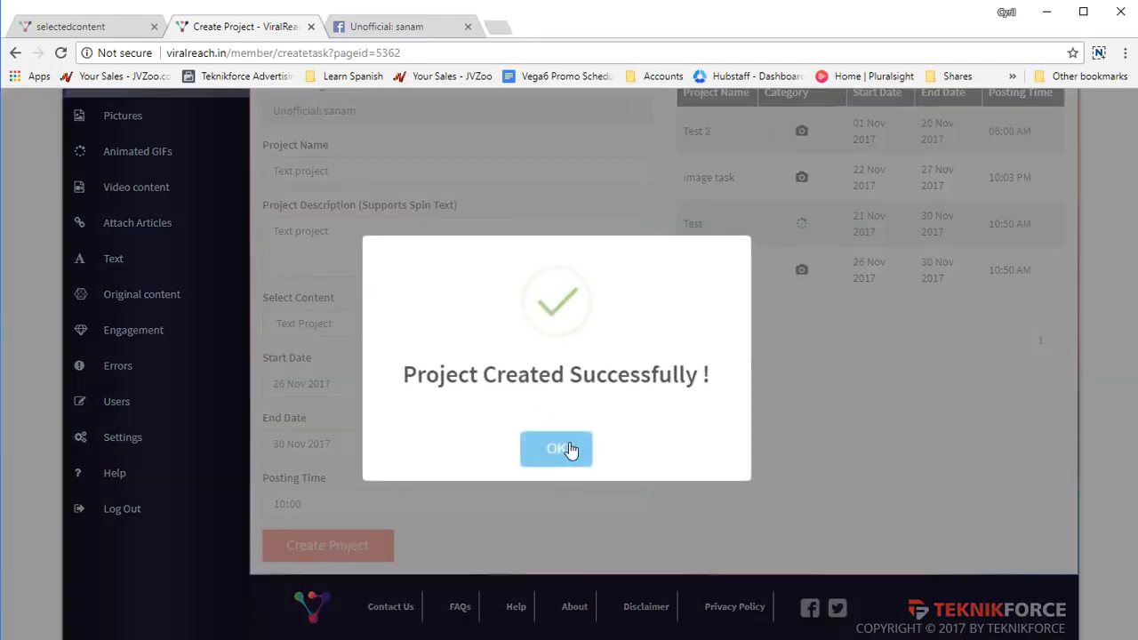
click(569, 449)
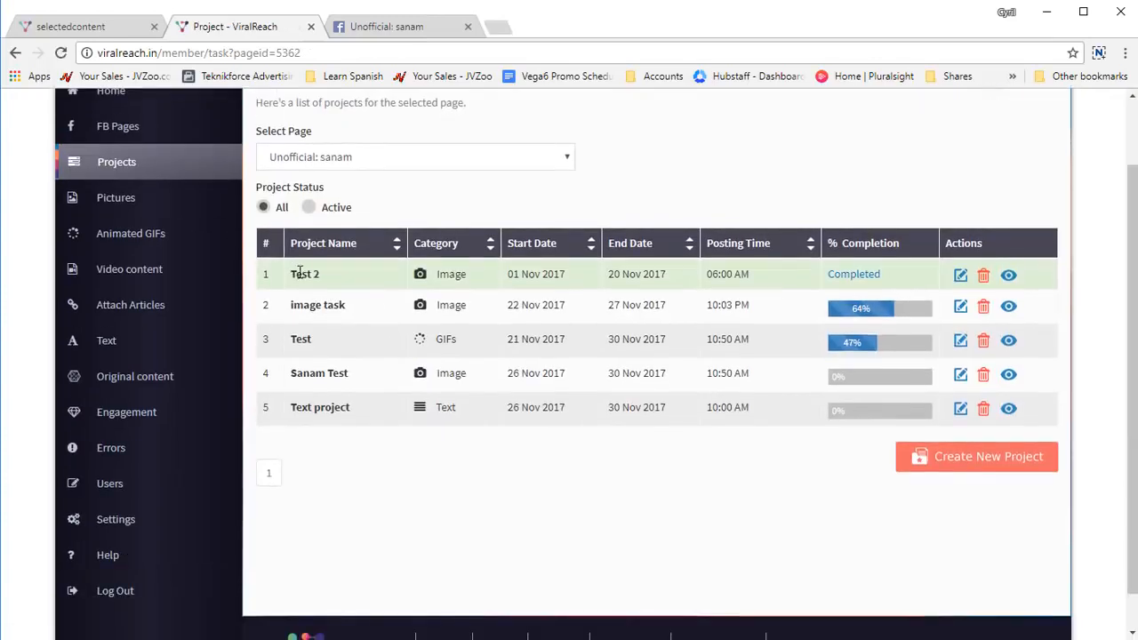
drag(300, 273, 347, 279)
click(347, 282)
click(118, 339)
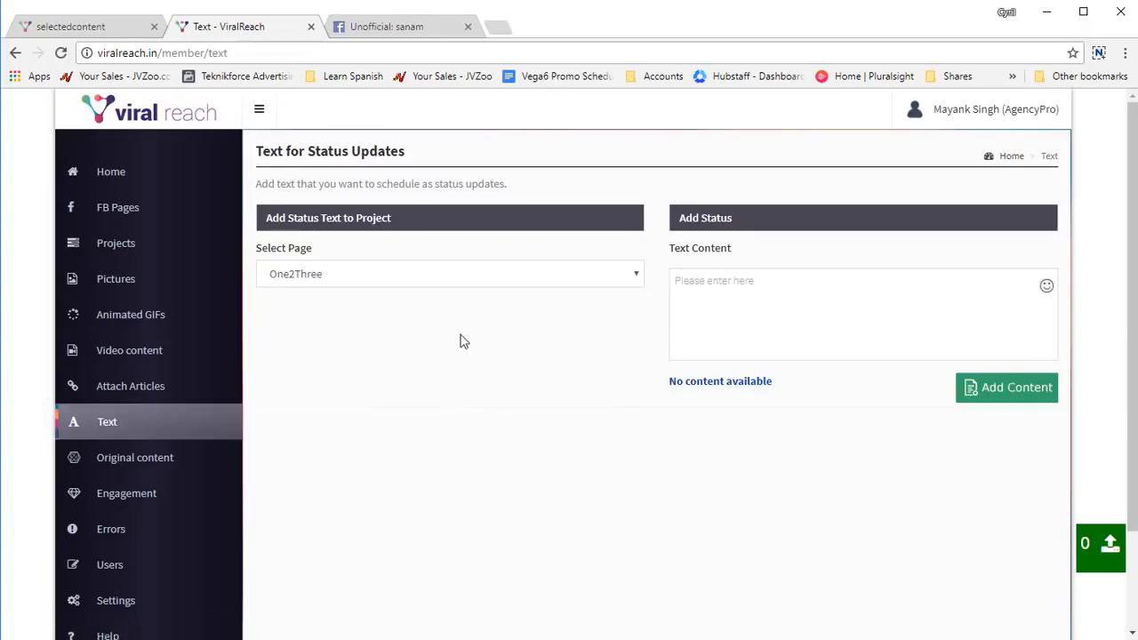
click(684, 305)
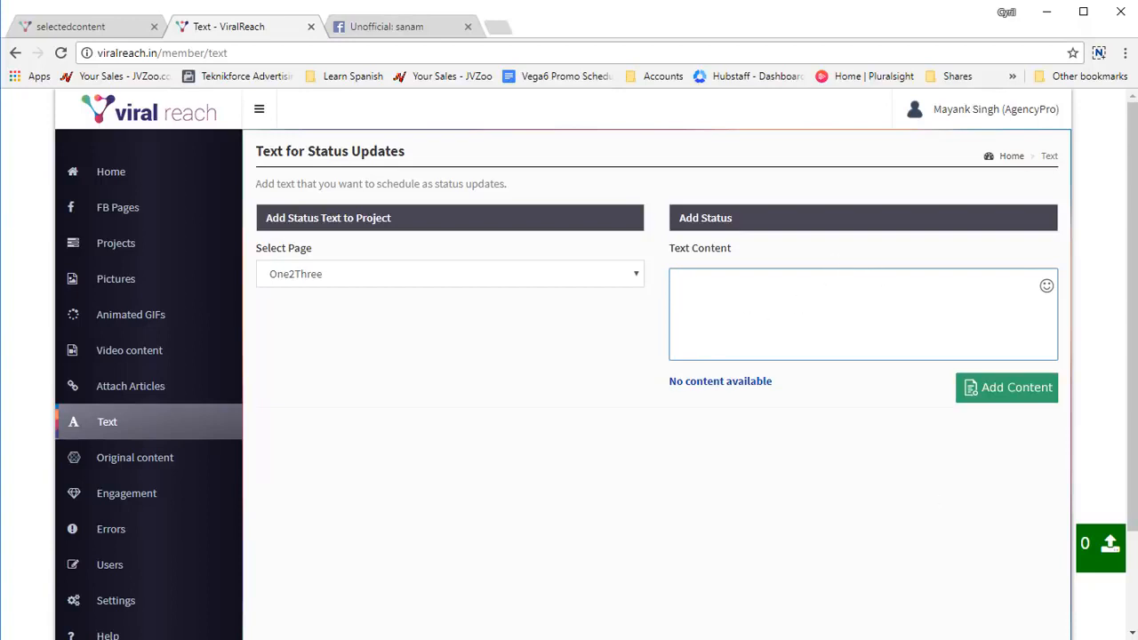
key(alt+Tab)
click(880, 320)
text(Did you see our special Black Friday offer? {Huge discounts | Big rebates} on all {products. | items.} {Only for a limited time | for a limited time only.} Click here : http://mysite.com/link)
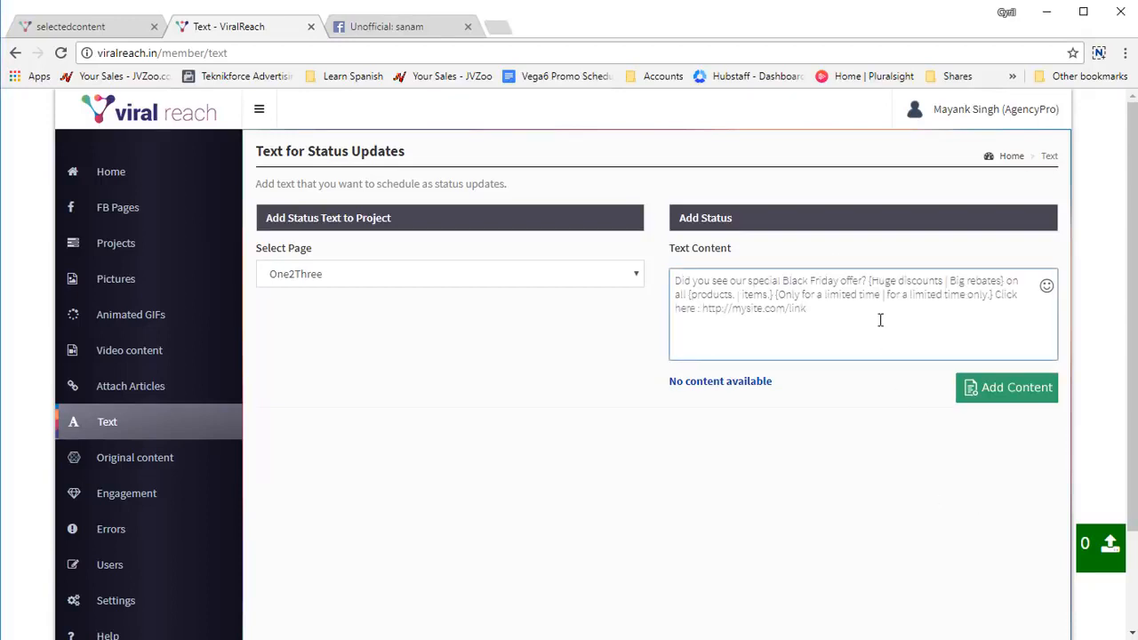
Examine the spin-text alternatives in the Black Friday status and add the status as content
drag(889, 281, 981, 281)
drag(709, 292, 947, 298)
click(784, 305)
click(973, 295)
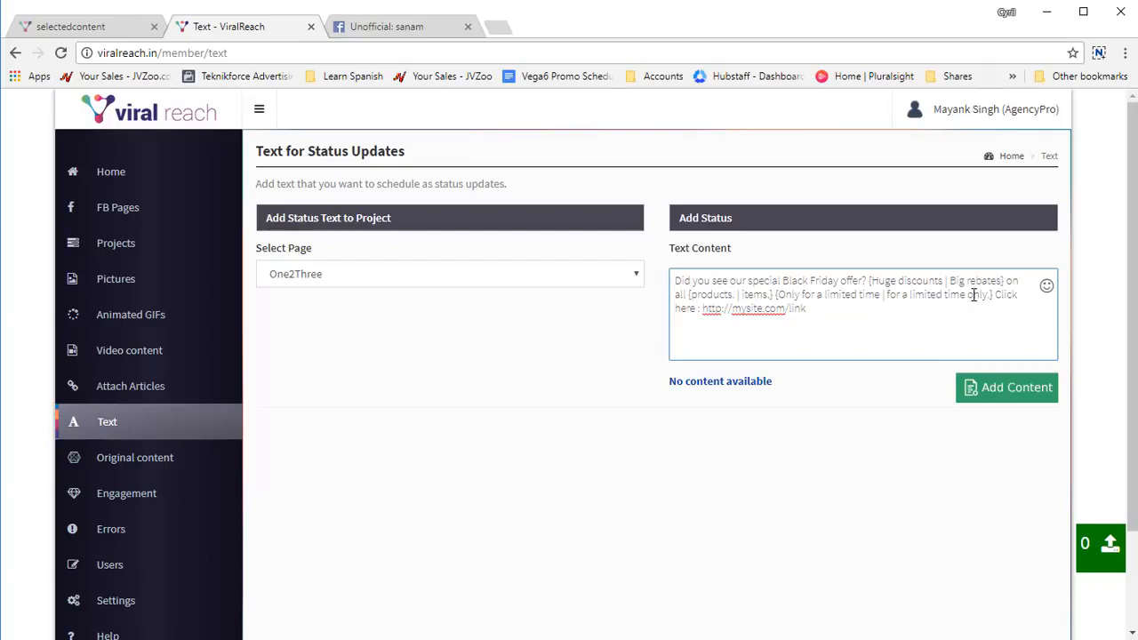
key(ctrl+a)
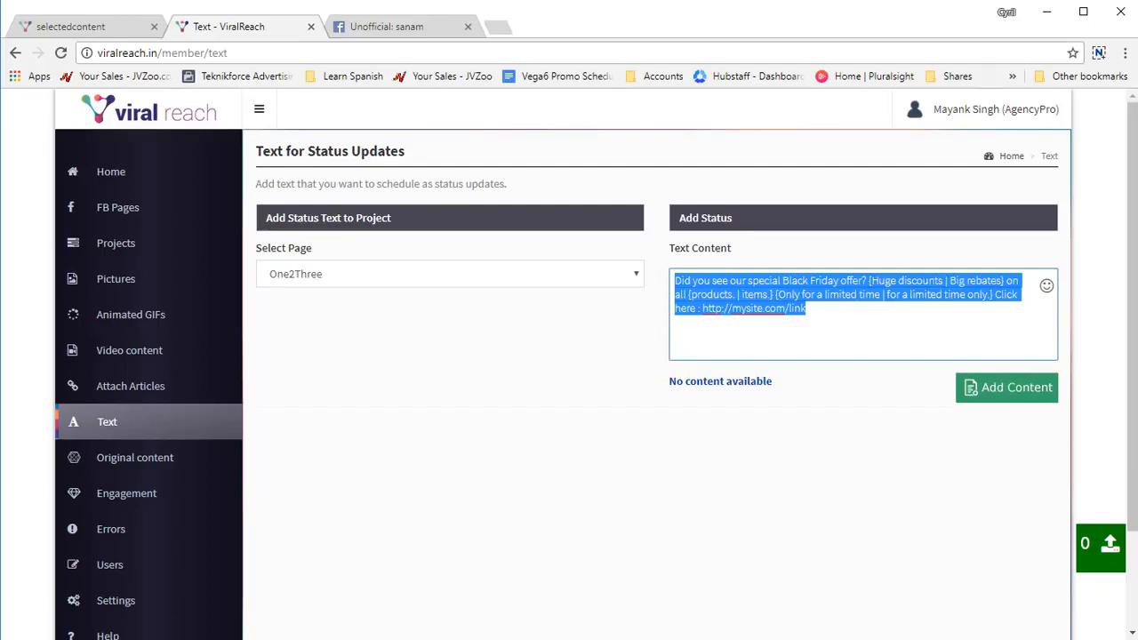
click(957, 367)
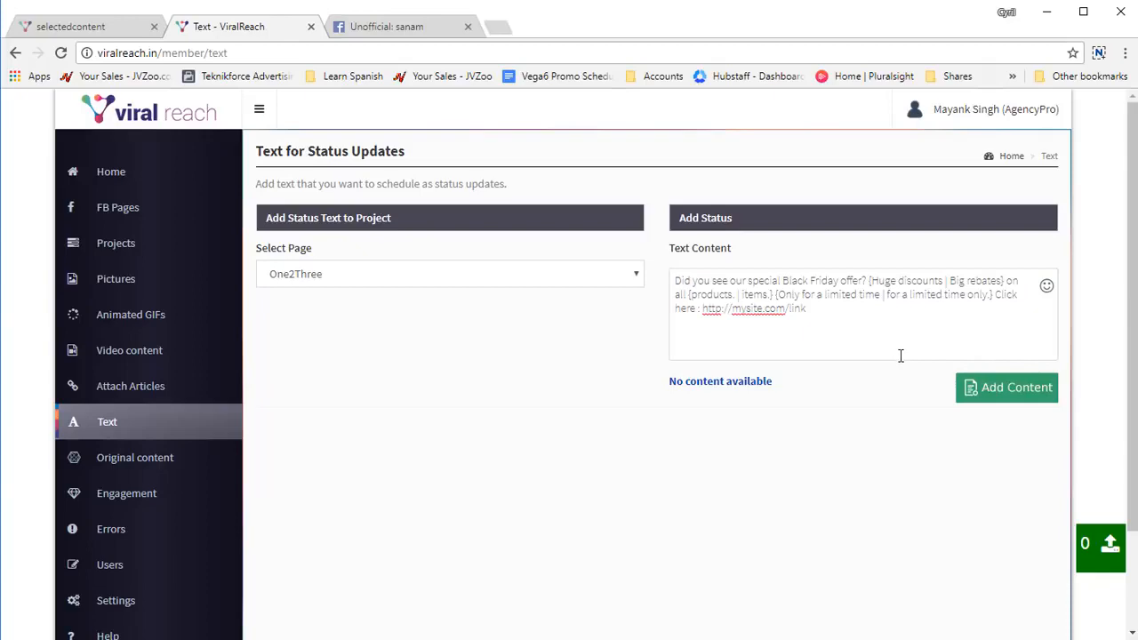
click(969, 389)
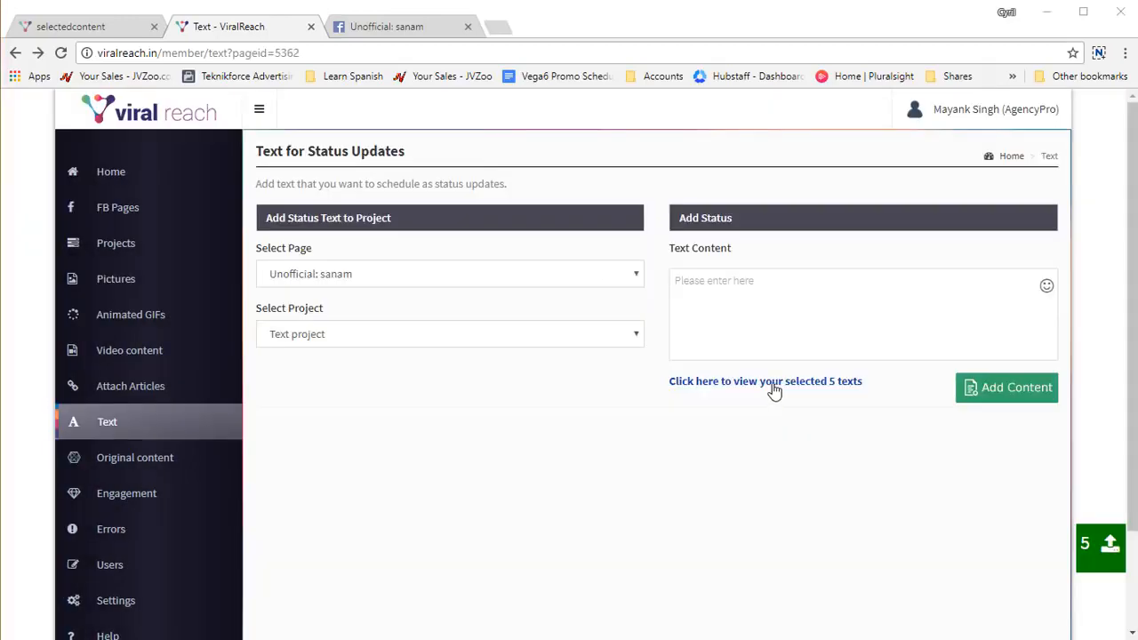
Open the selected texts of Text project and submit them to Facebook
click(774, 382)
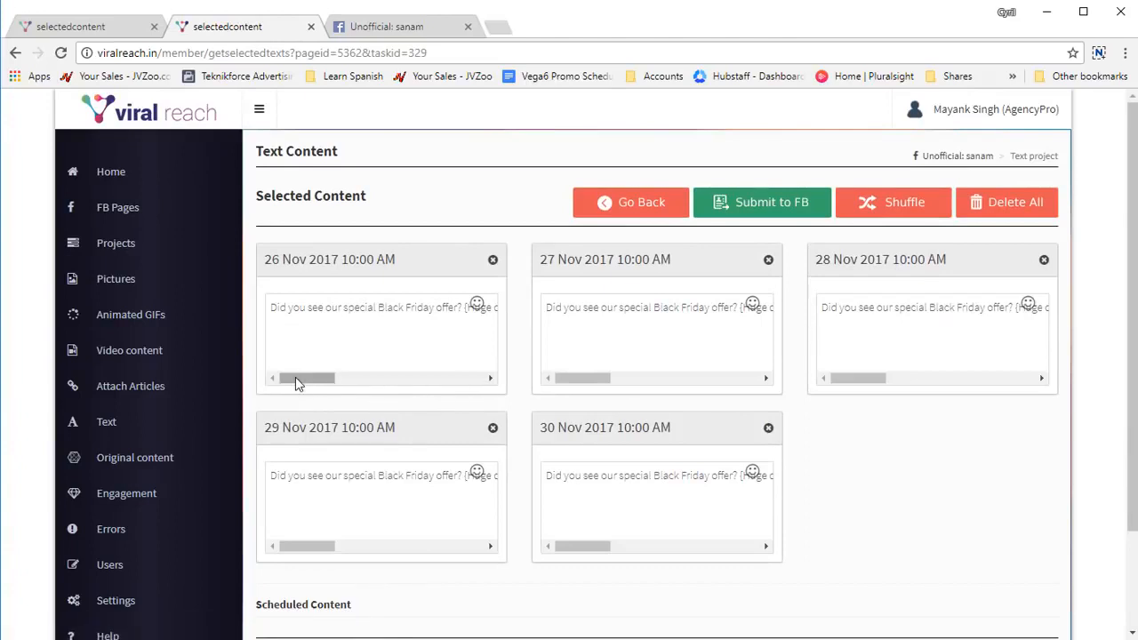
mouse_move(295, 376)
mouse_down()
mouse_move(483, 395)
mouse_move(299, 384)
mouse_up()
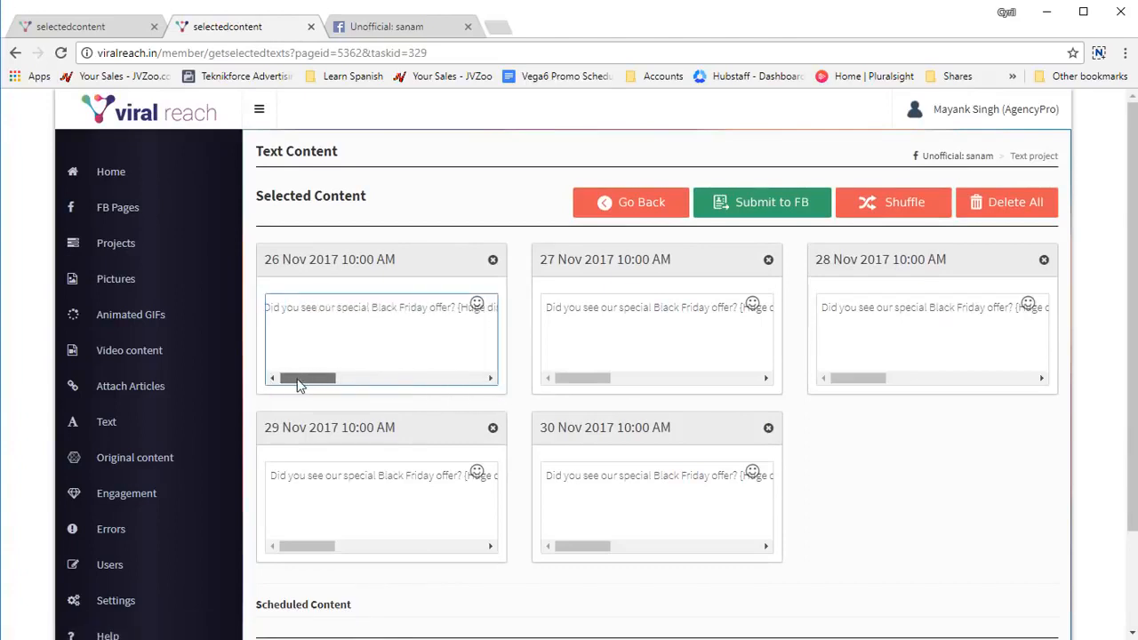
click(768, 203)
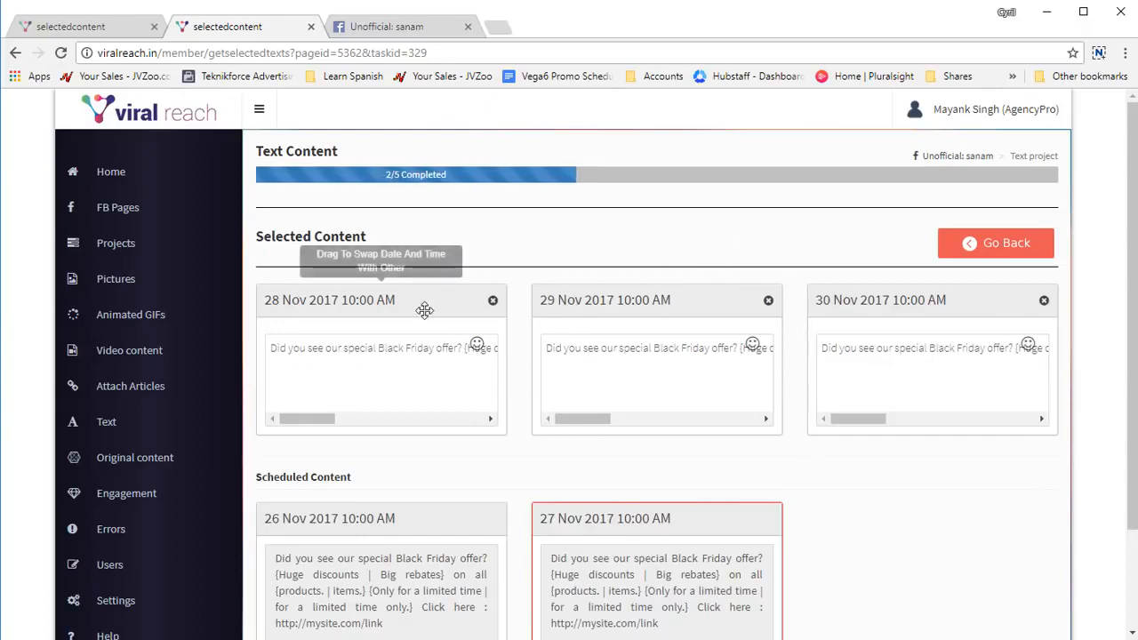
Dismiss the posting notice for the text project and look over its scheduled posts from 26 to 30 Nov 2017
click(382, 311)
click(472, 316)
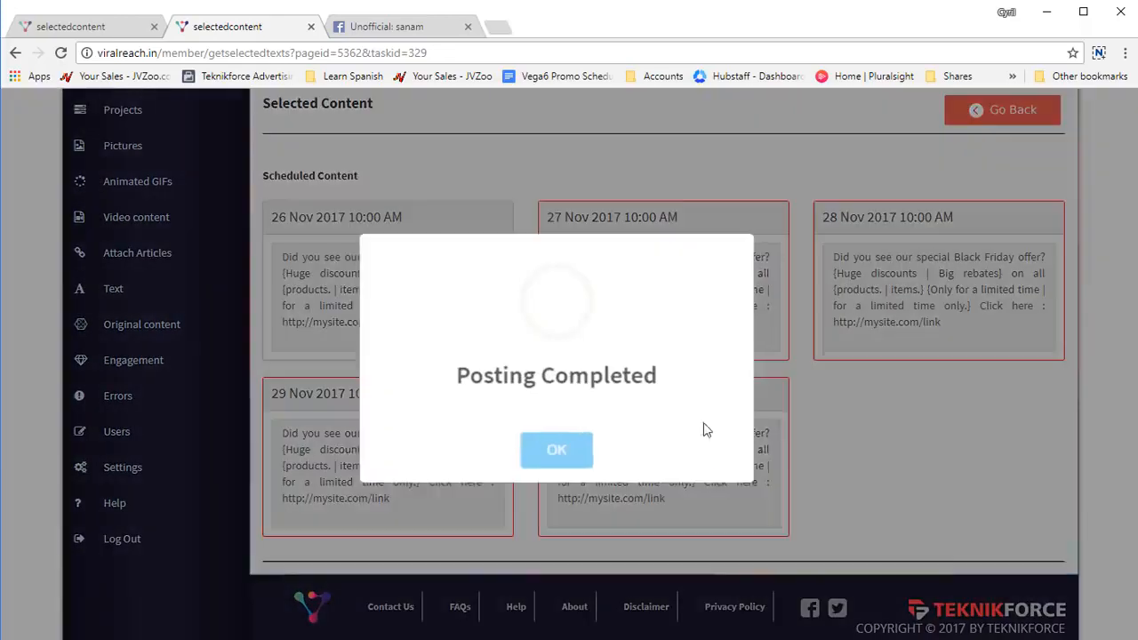
click(551, 451)
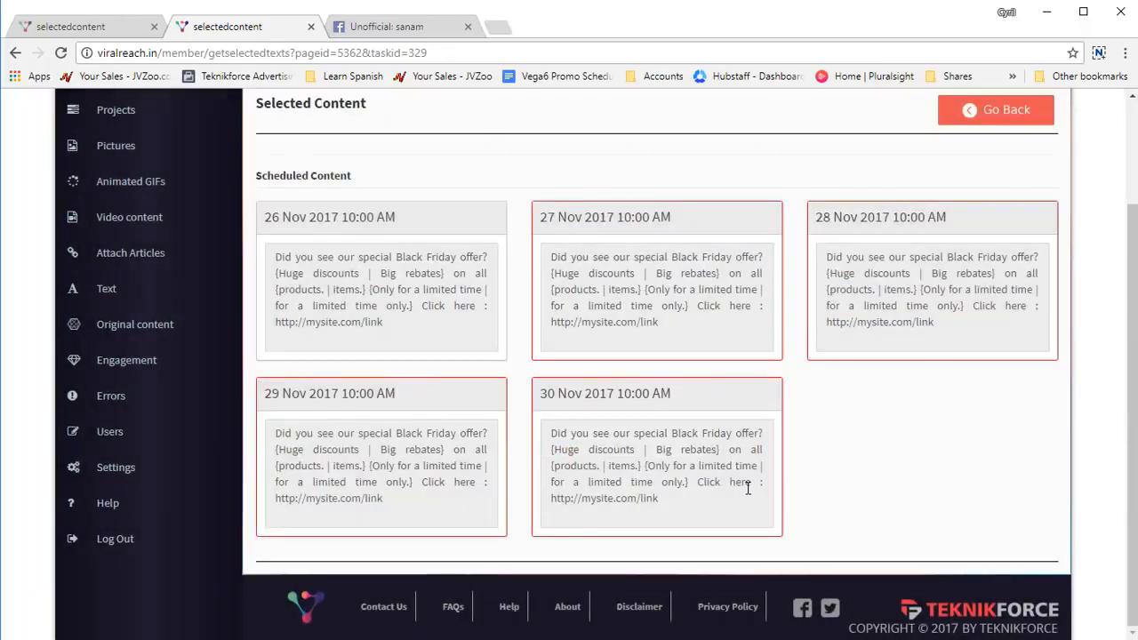
scroll(747, 488, up, 2)
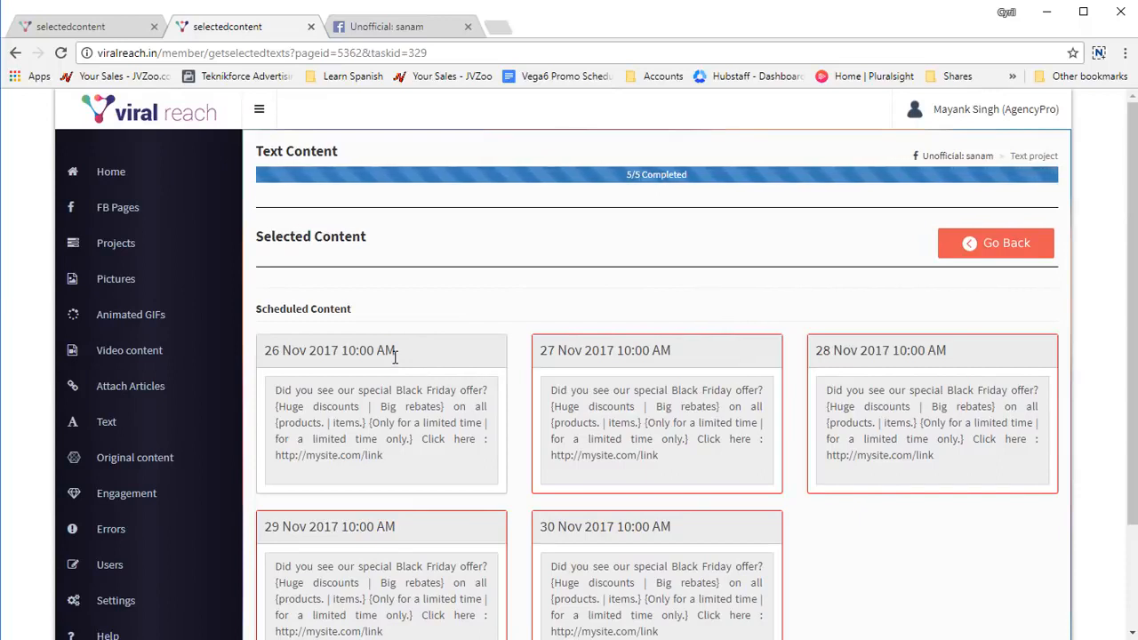
Open the video content and choose the One2Three page as the target, declining to create a new project
click(168, 354)
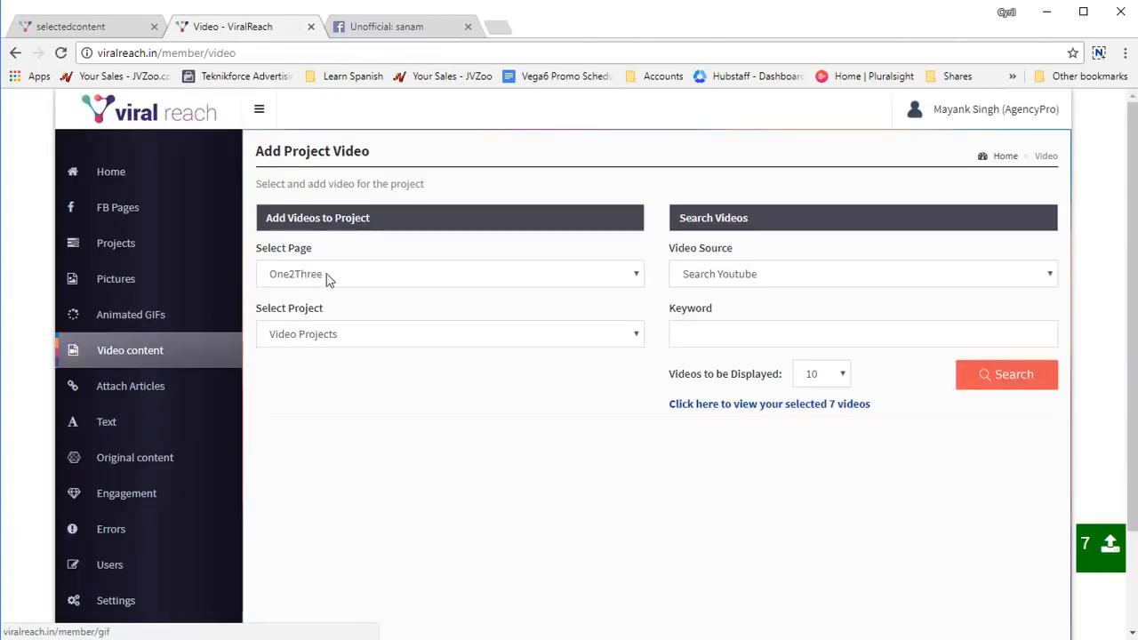
click(343, 278)
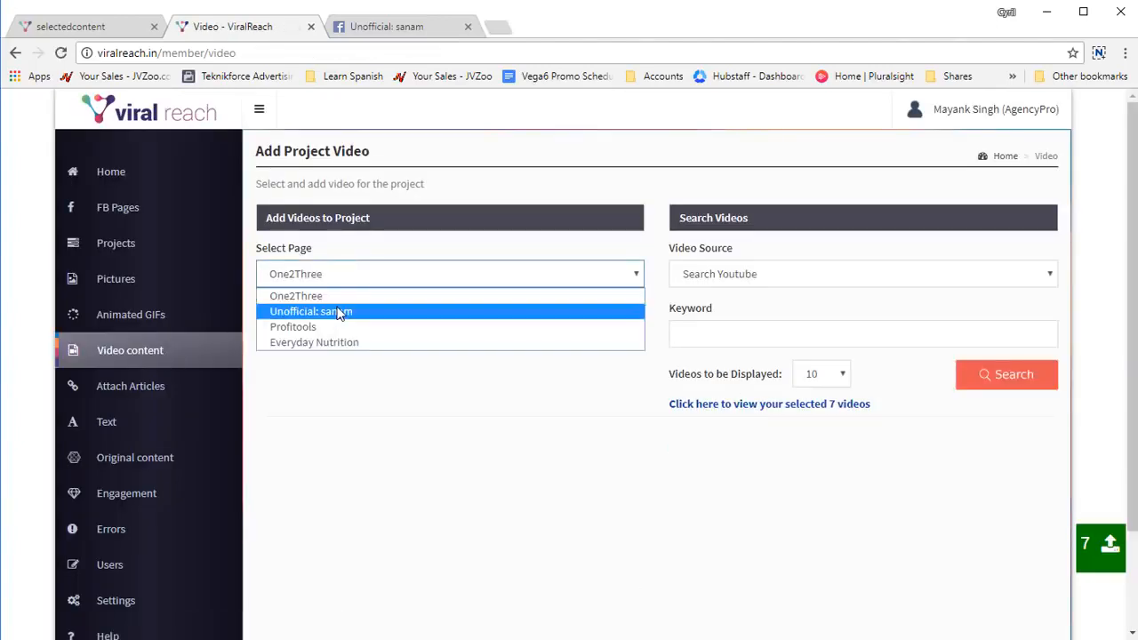
click(341, 313)
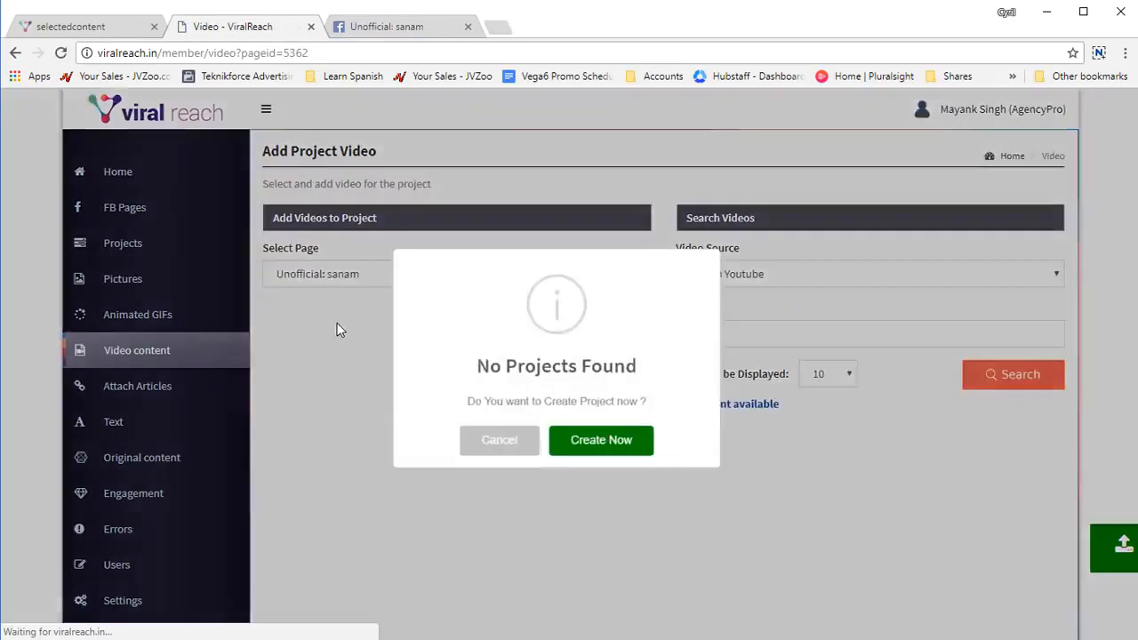
click(511, 437)
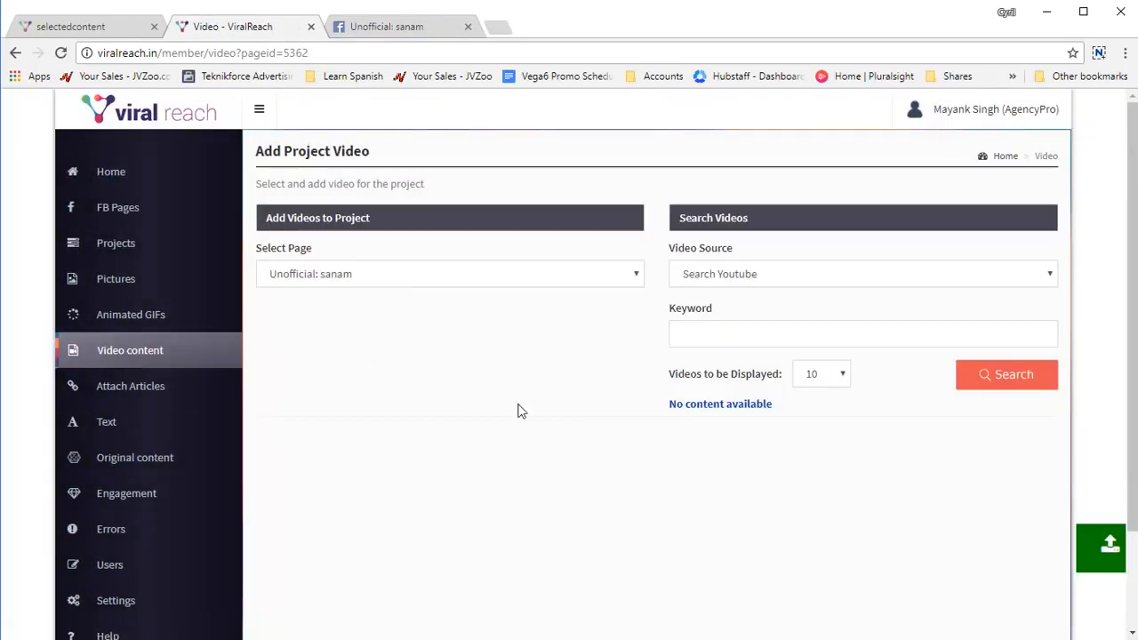
click(418, 284)
click(316, 283)
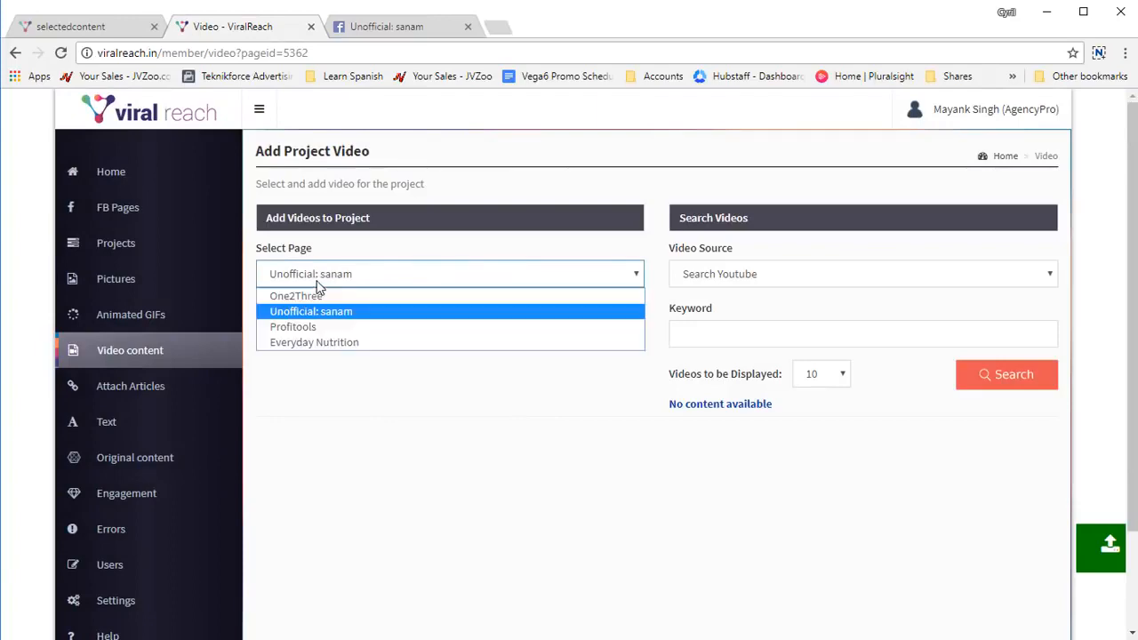
click(318, 284)
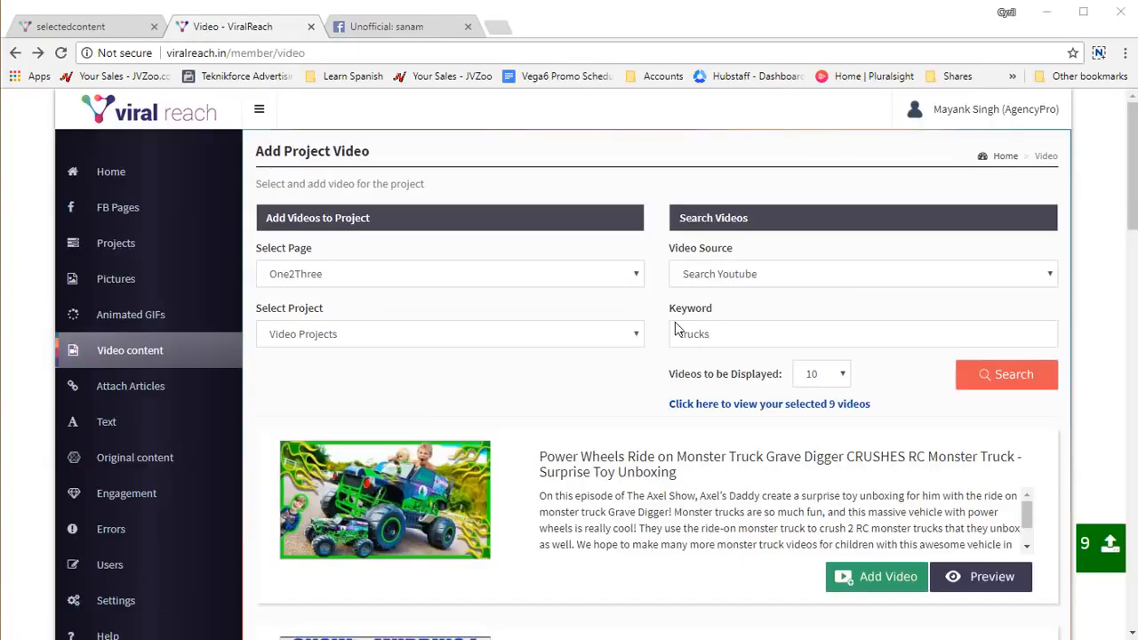
Browse the YouTube results for trucks and try to add the DAF "International Truck of the Year 2018" video
scroll(715, 365, down, 1)
scroll(737, 293, down, 3)
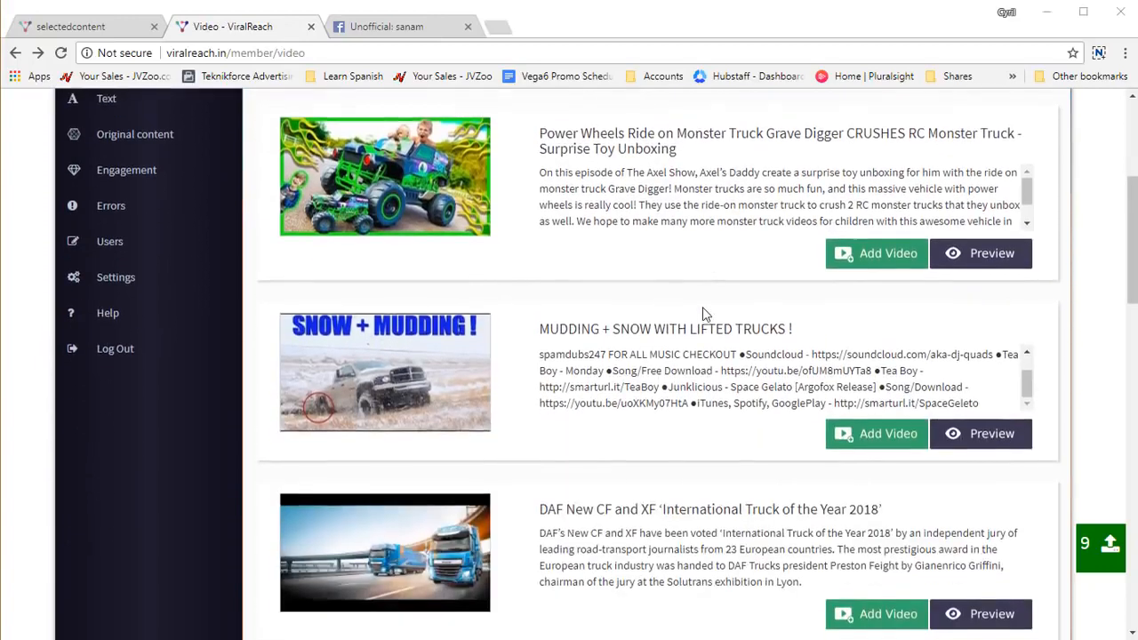
scroll(703, 312, down, 2)
scroll(705, 314, down, 5)
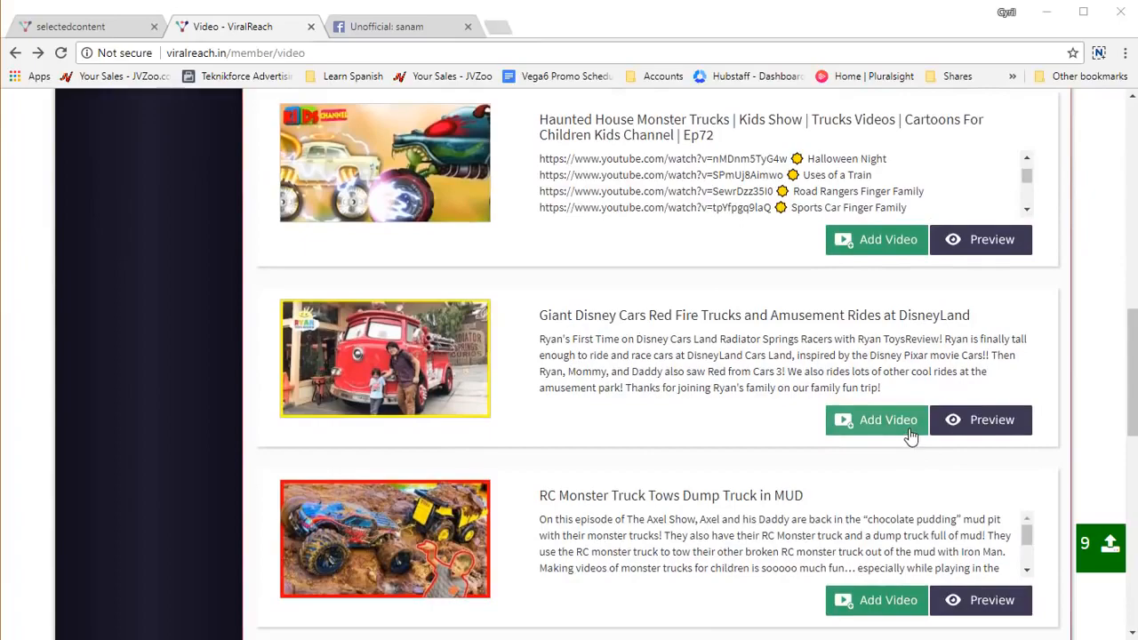
scroll(874, 364, up, 5)
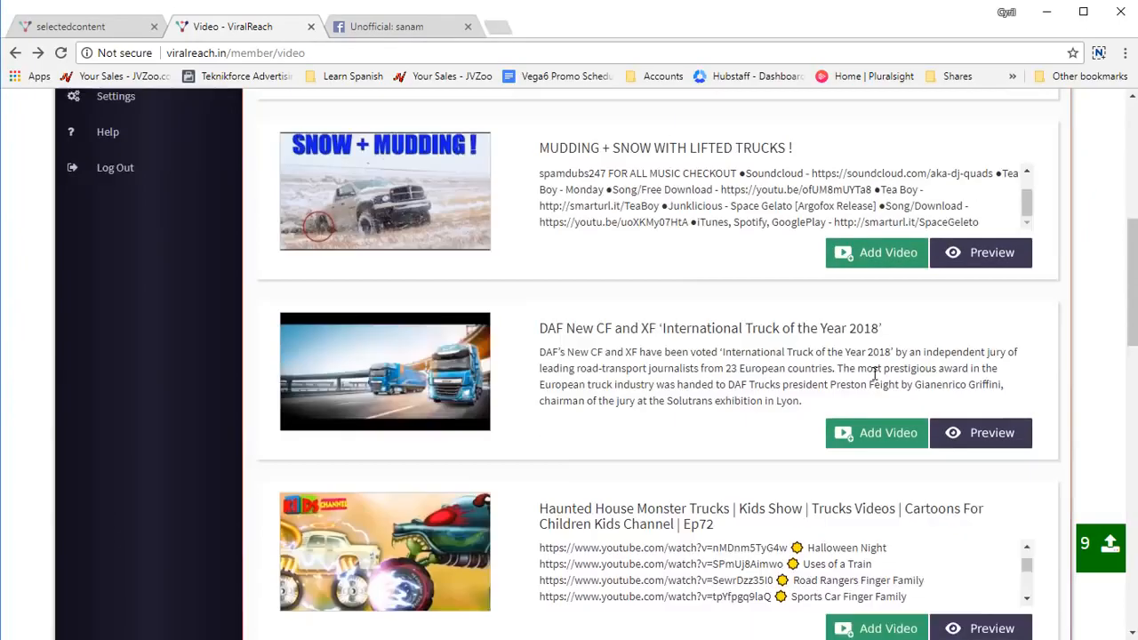
click(876, 432)
click(574, 455)
scroll(859, 383, up, 3)
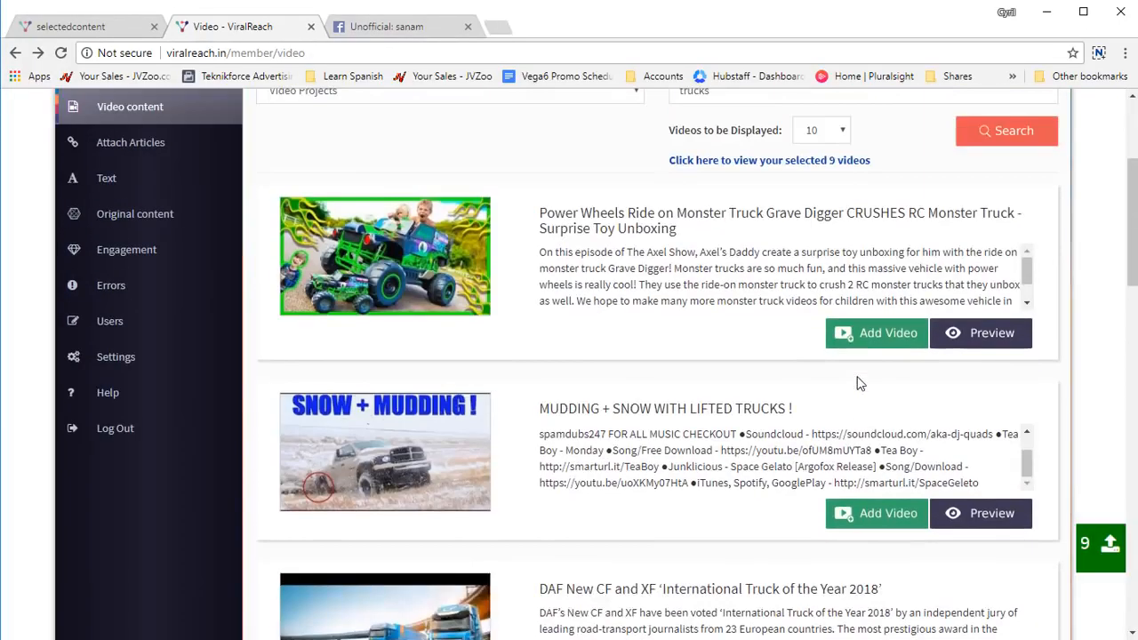
scroll(859, 383, up, 2)
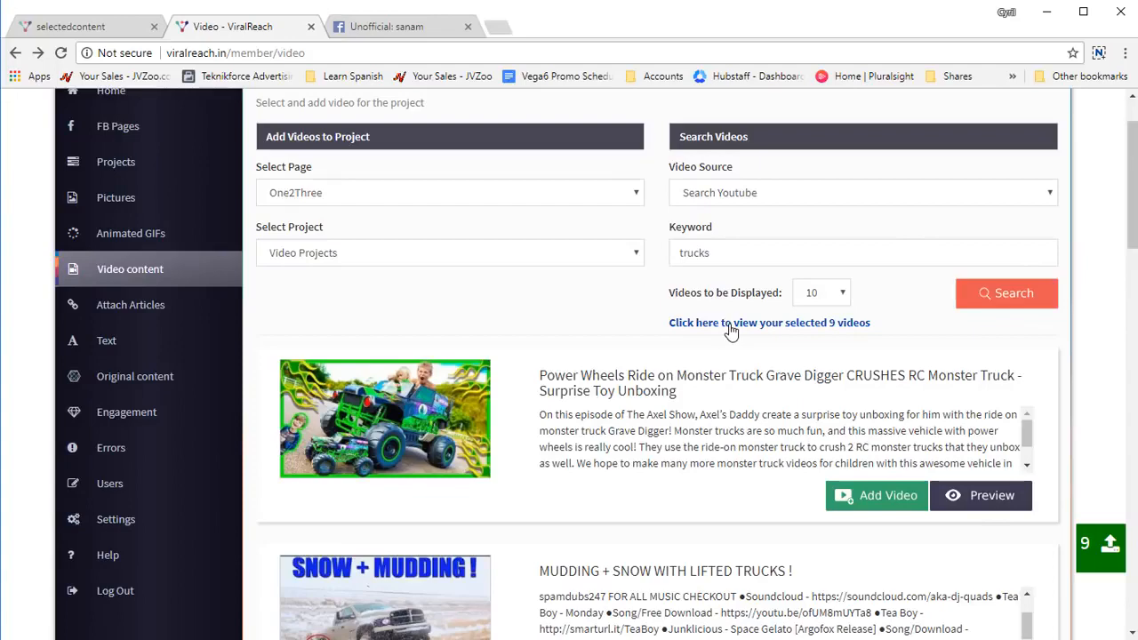
click(729, 324)
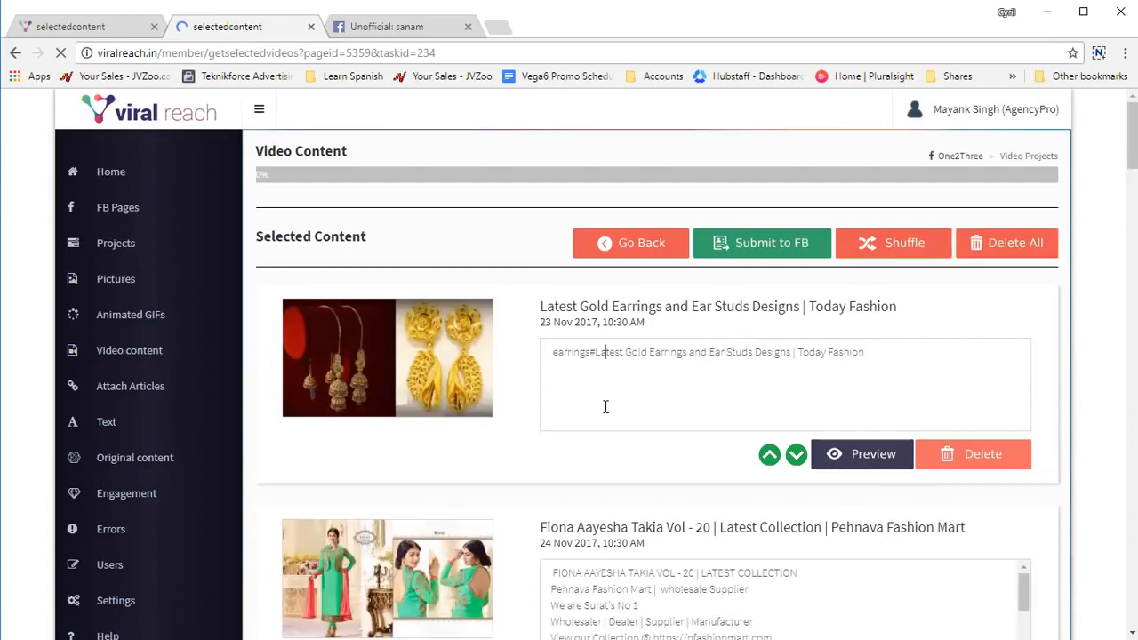
click(604, 406)
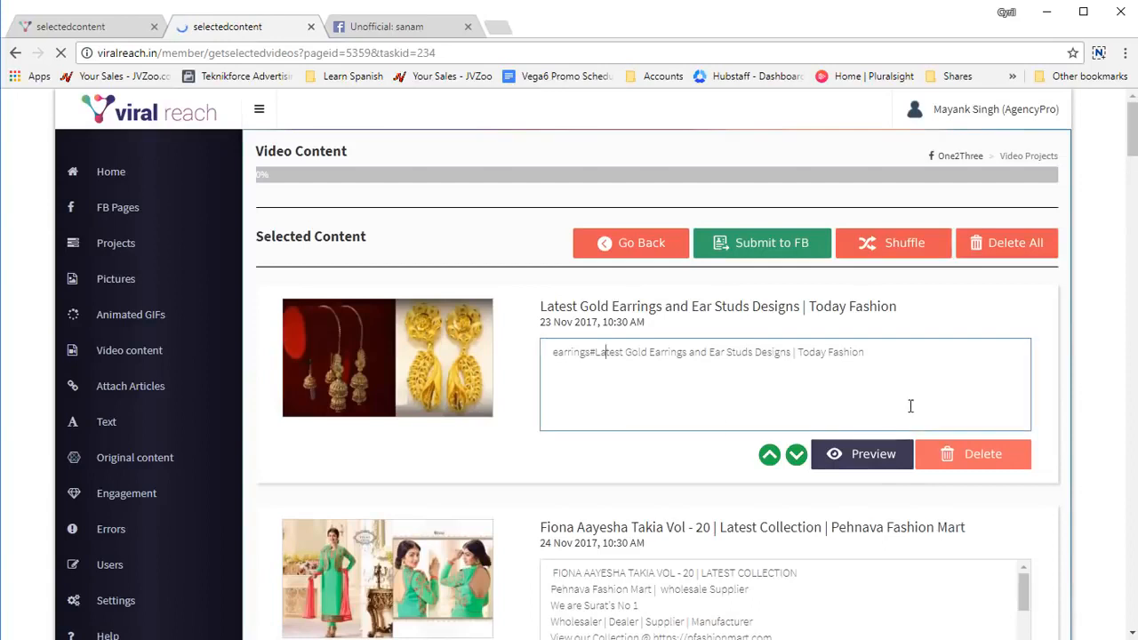
drag(880, 313, 419, 291)
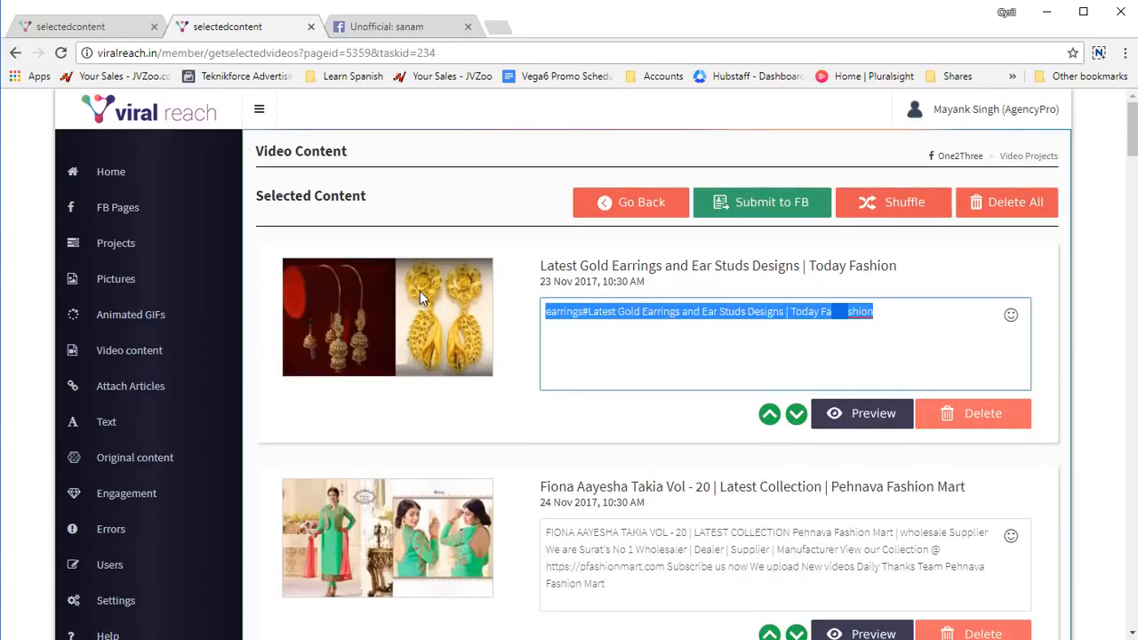
text(Click here to se)
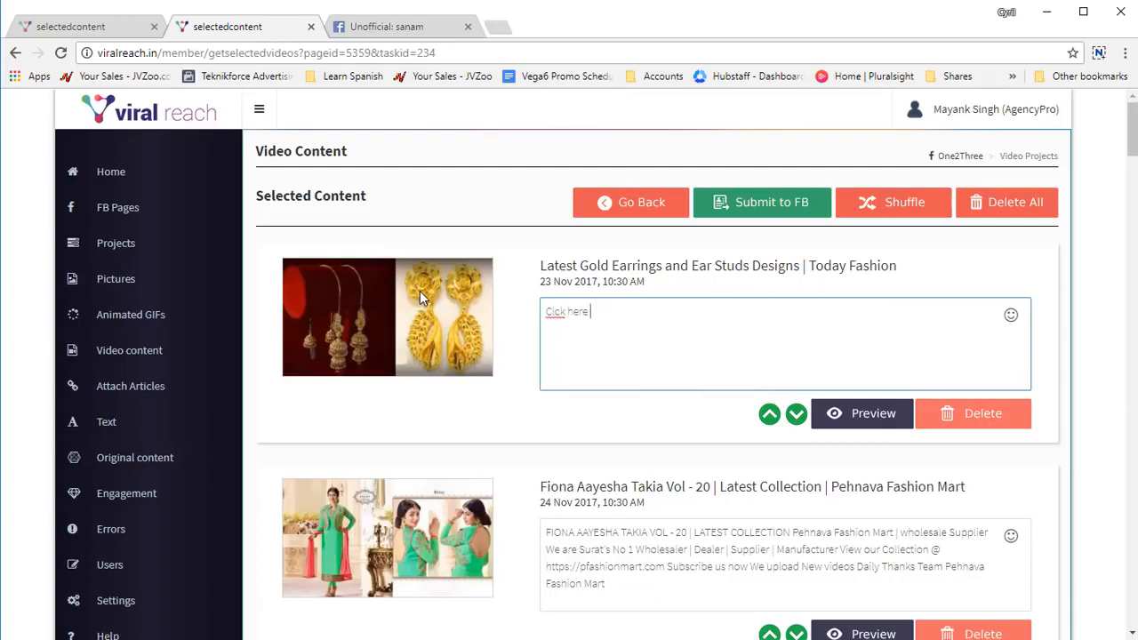
text(ee my offe)
key(BackSpace)
key(ctrl+Left)
key(ctrl+Left)
key(ctrl+Left)
key(Left)
key(Left)
text(i)
key(ctrl+Right)
key(End)
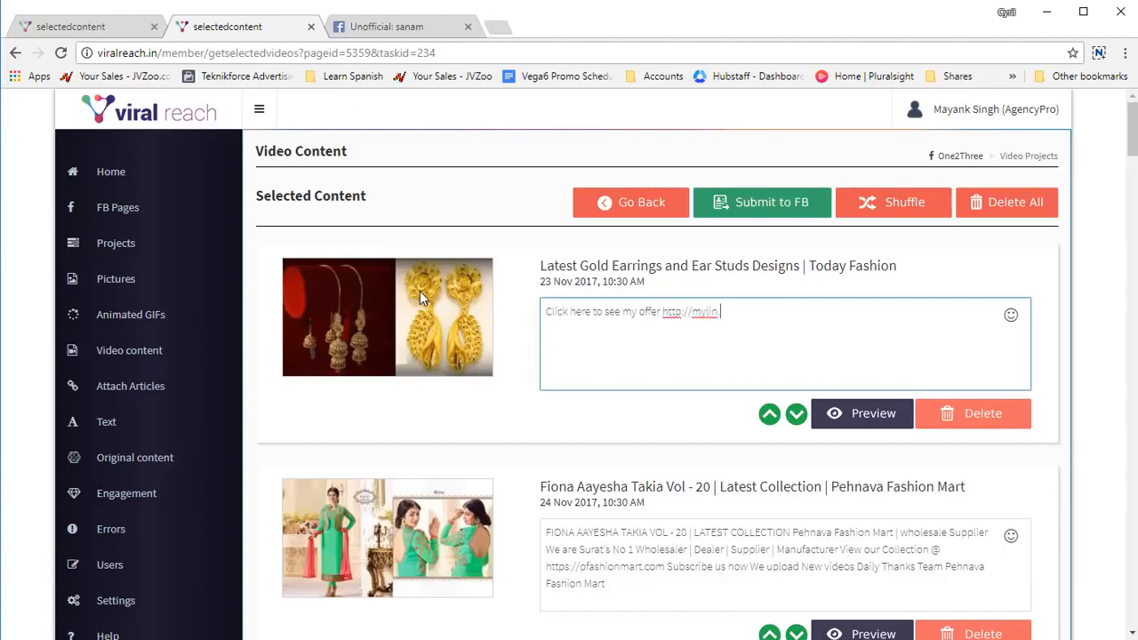
text(k.com)
Copy the earrings video's offer text over the descriptions of the Pehnava Fashion Mart and henna full hand design videos
key(ctrl+a)
key(ctrl+c)
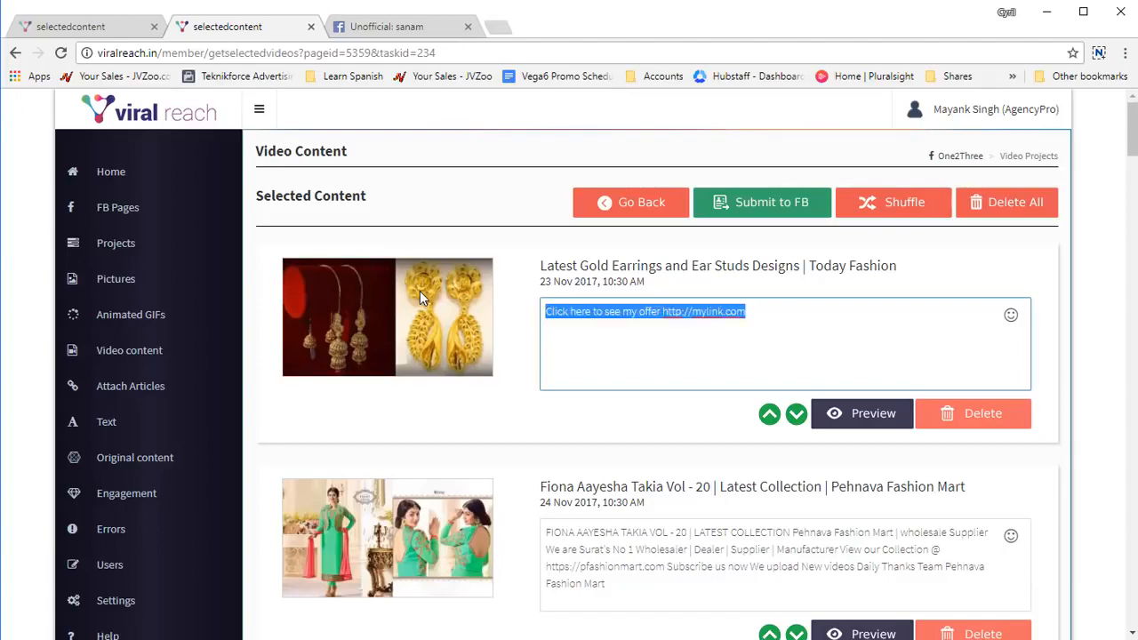
click(598, 568)
key(ctrl+a)
key(ctrl+v)
scroll(871, 551, down, 3)
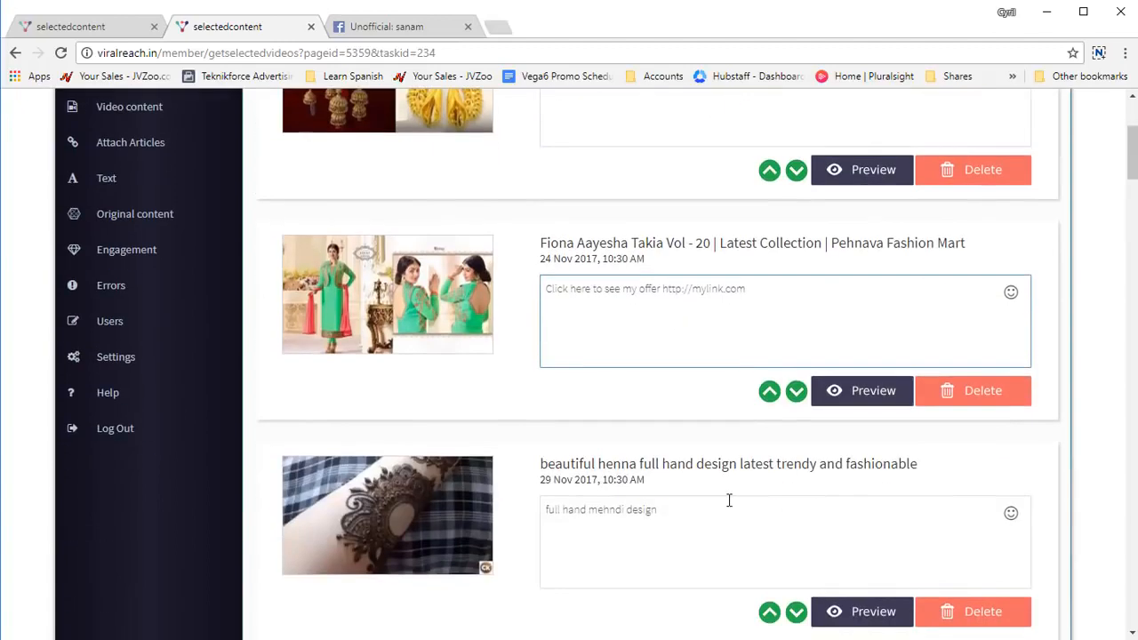
click(721, 500)
key(ctrl+a)
key(ctrl+v)
Replace the descriptions of the "Unveil 6 Fashionable Burqa Designs" and "Fancy sarees" videos with the copied offer text
scroll(722, 500, down, 1)
scroll(723, 499, down, 3)
click(703, 444)
key(ctrl+a)
key(ctrl+v)
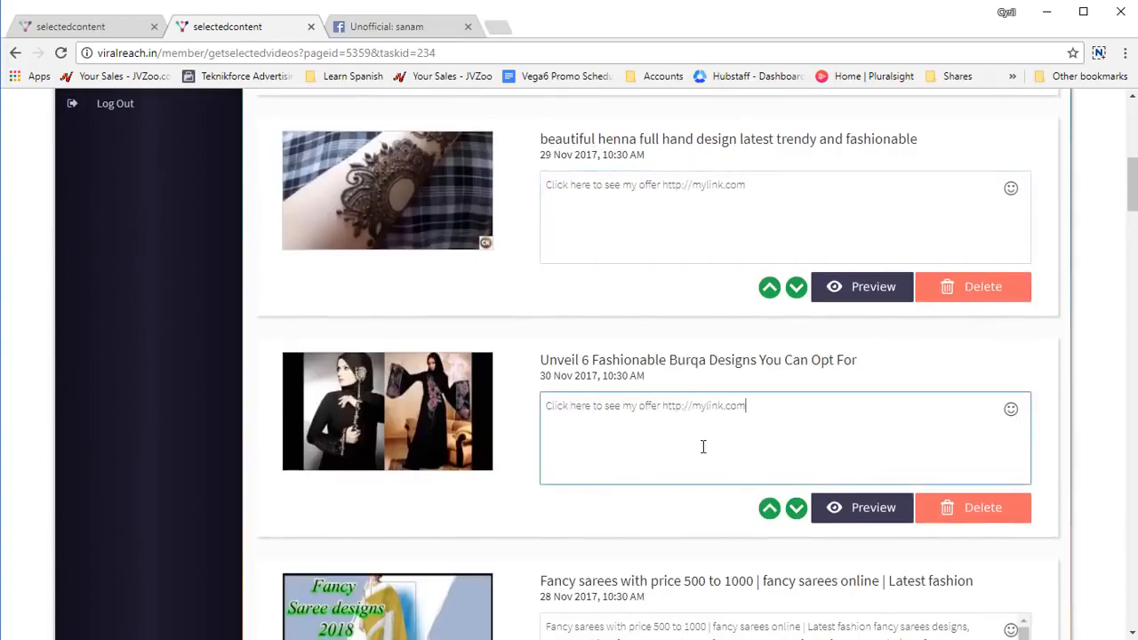
scroll(703, 448, down, 3)
click(693, 347)
key(ctrl+a)
key(ctrl+v)
Replace the descriptions of the Pakistani burqa, Myanmar travel and irish crochet flower videos with the copied offer text
scroll(688, 483, down, 2)
click(706, 412)
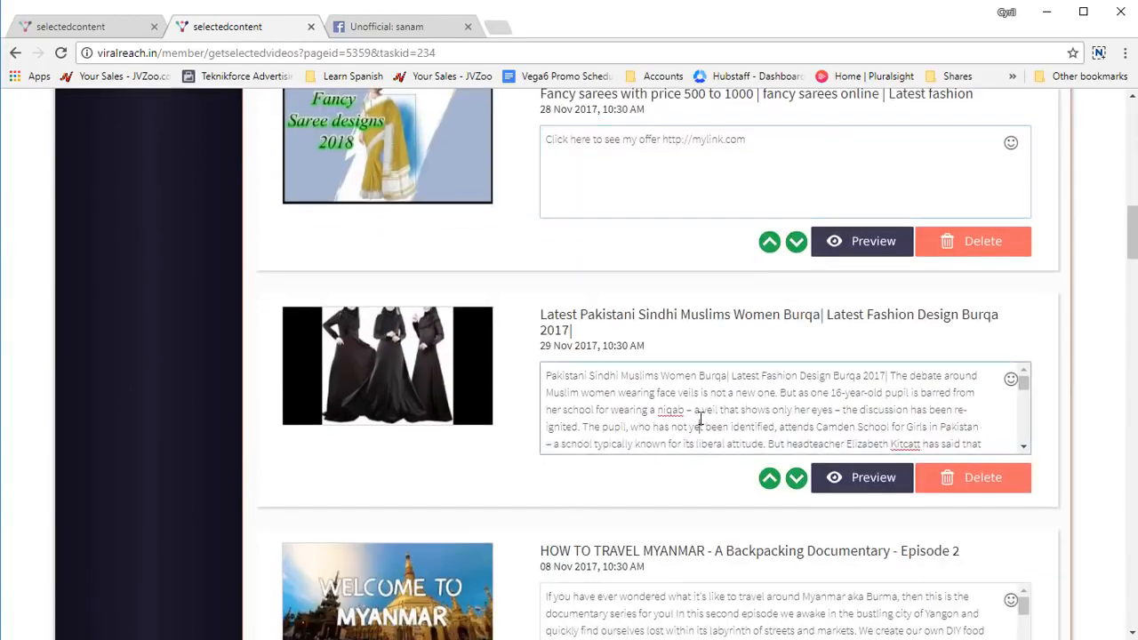
key(ctrl+a)
key(ctrl+v)
scroll(711, 400, down, 3)
click(723, 347)
key(ctrl+a)
key(ctrl+v)
click(726, 492)
key(ctrl+a)
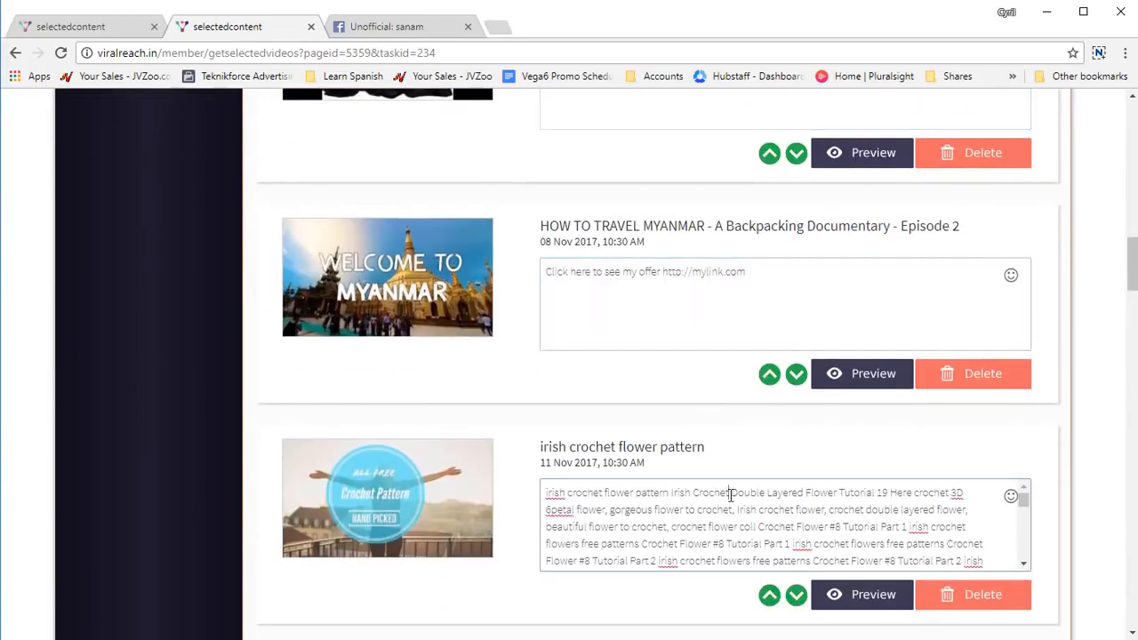
key(ctrl+v)
Submit the selected videos of Video Projects to Facebook
scroll(916, 480, down, 5)
scroll(916, 478, up, 15)
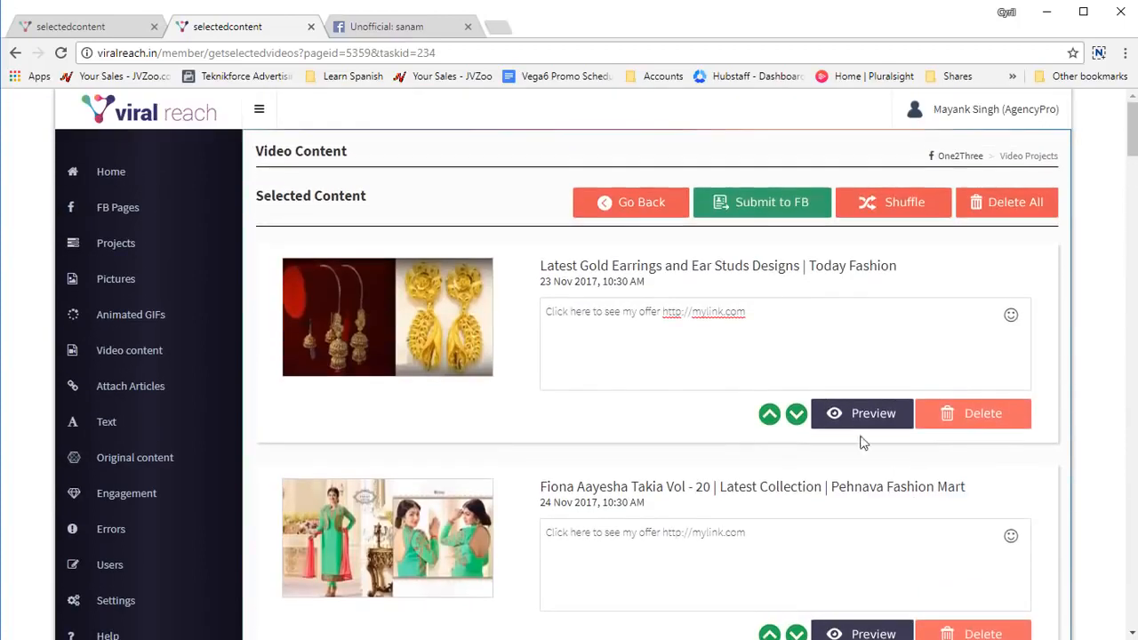
click(770, 223)
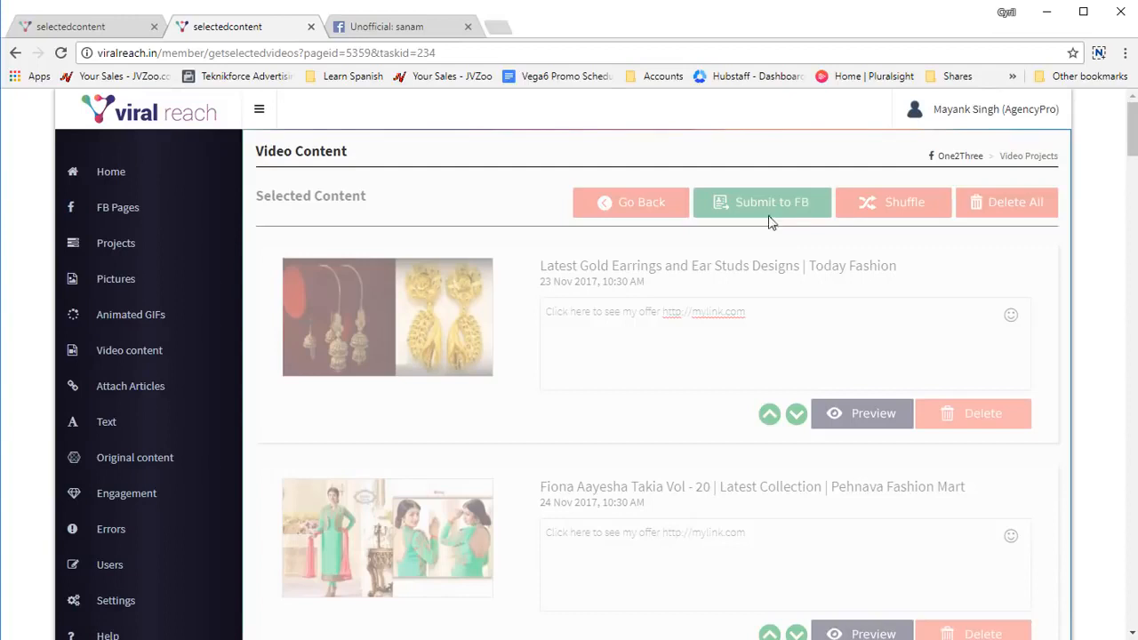
Open the article attachments and try Default RSS Sources, Search From Bing and RSS Feed as the link source
click(173, 391)
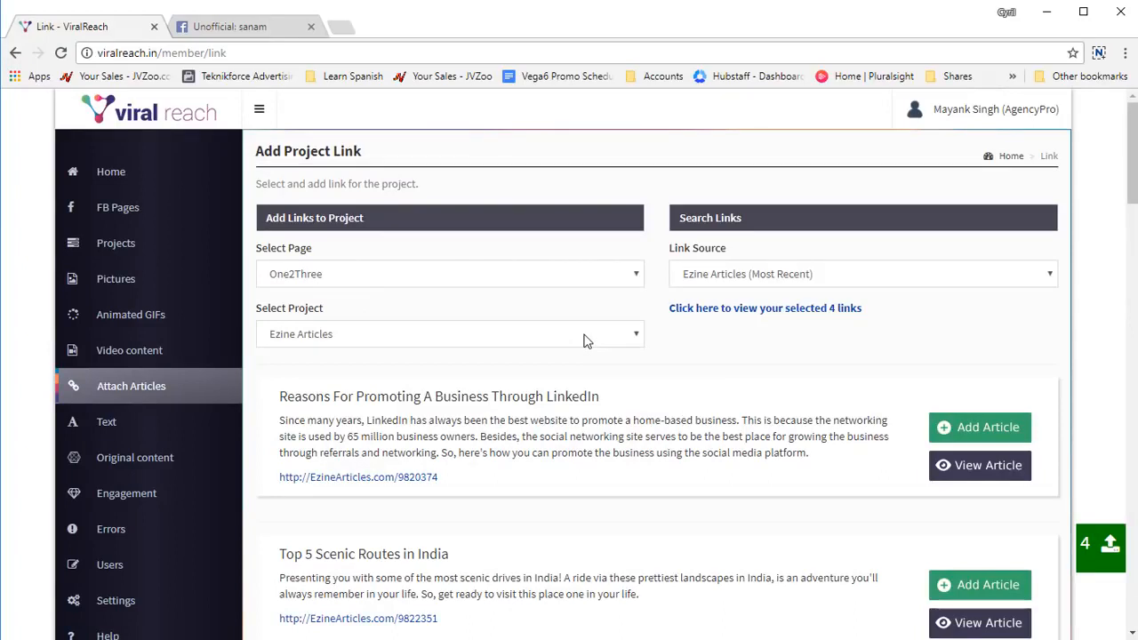
click(767, 280)
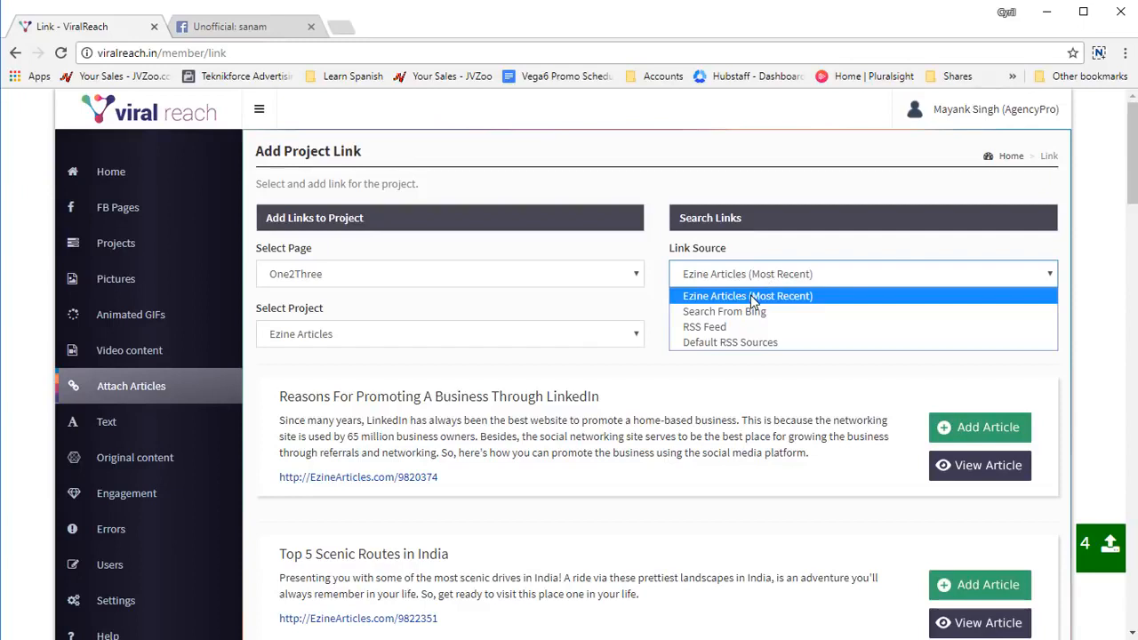
click(841, 348)
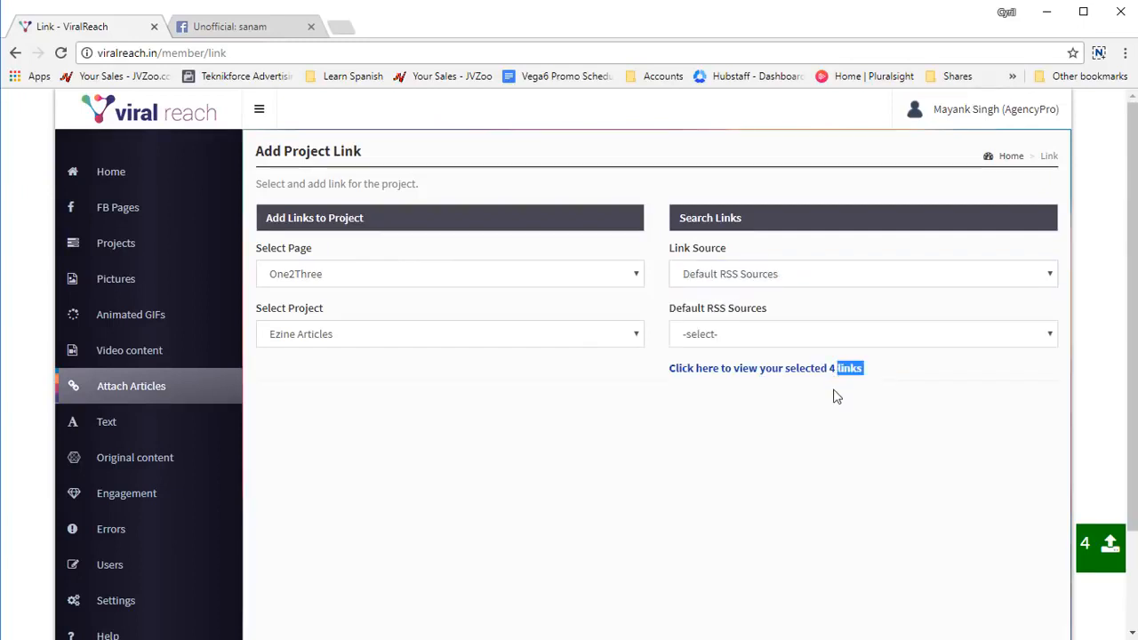
click(807, 285)
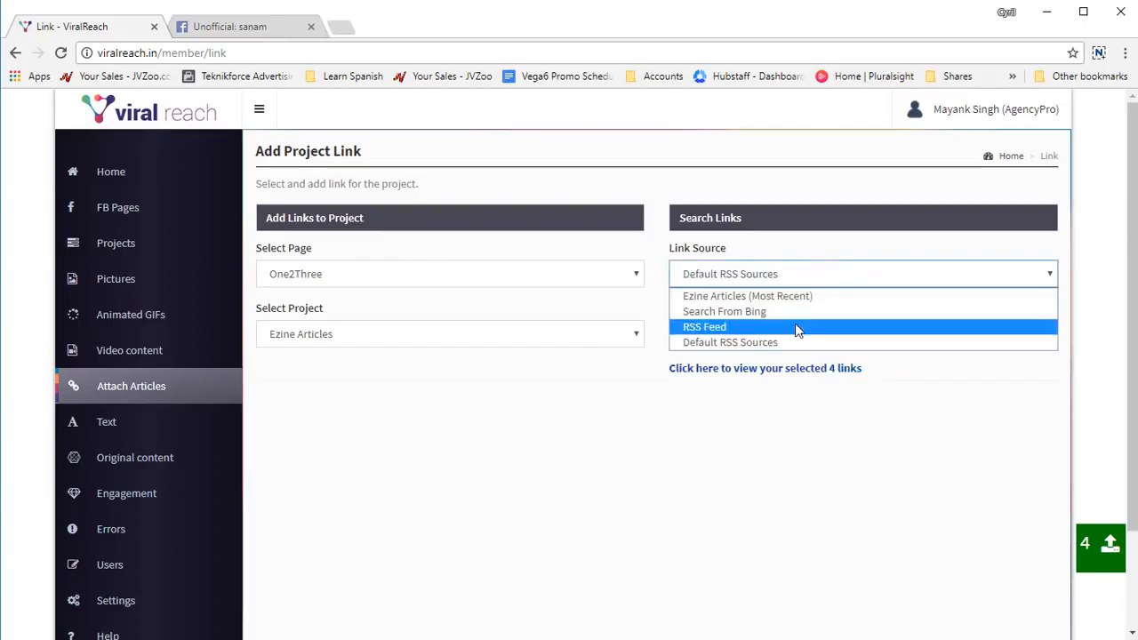
click(804, 312)
click(818, 277)
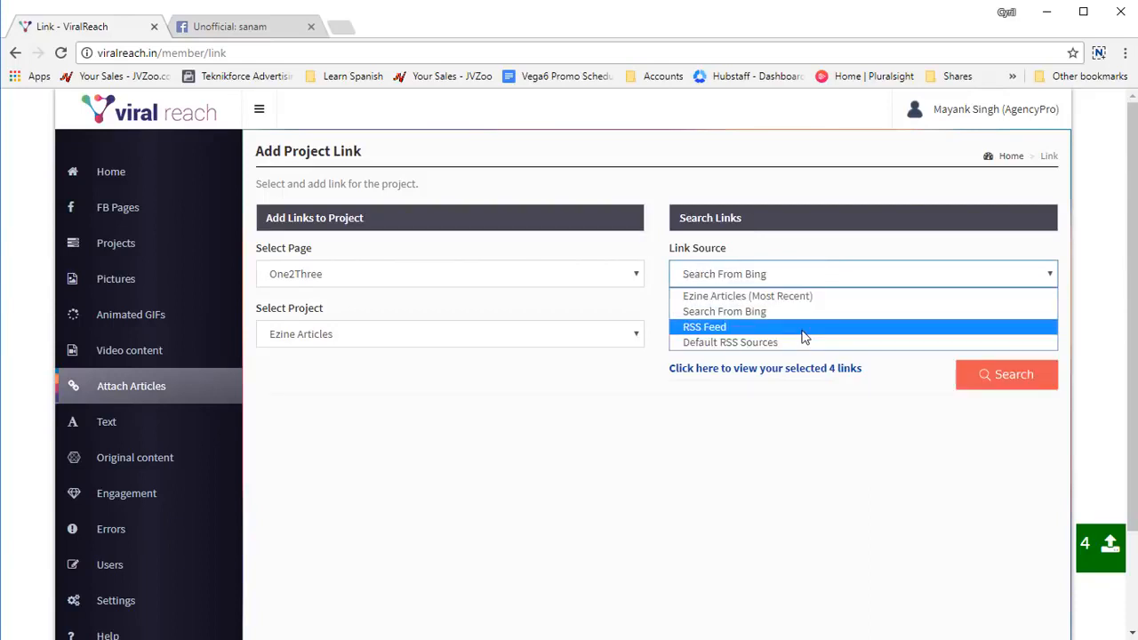
click(802, 329)
click(793, 345)
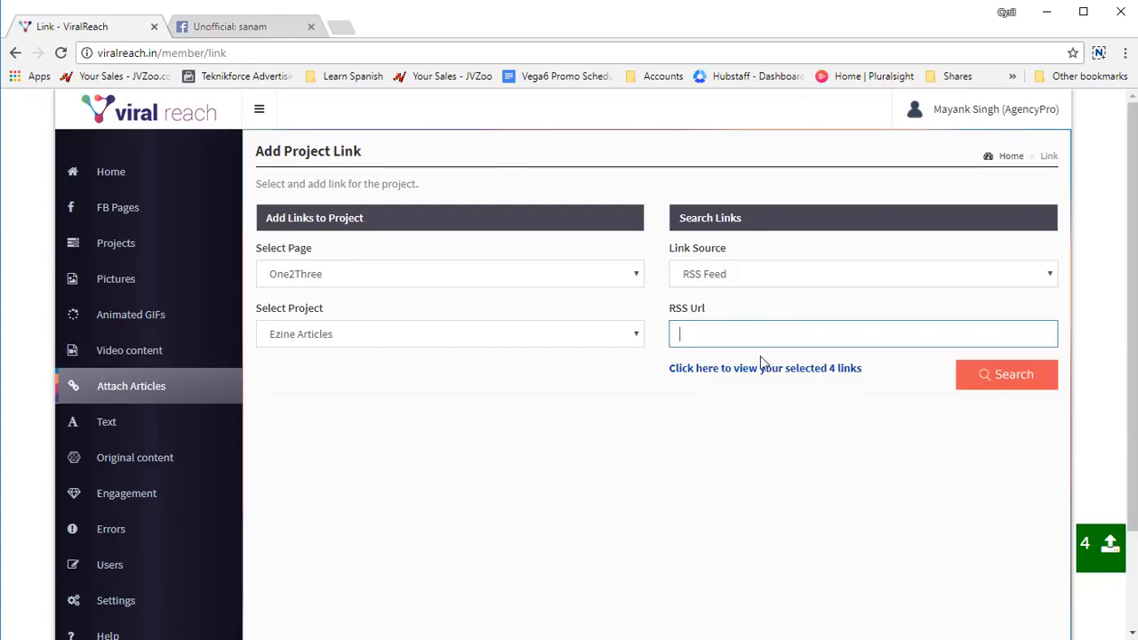
Set the link source to Default RSS Sources and choose the News category
click(793, 277)
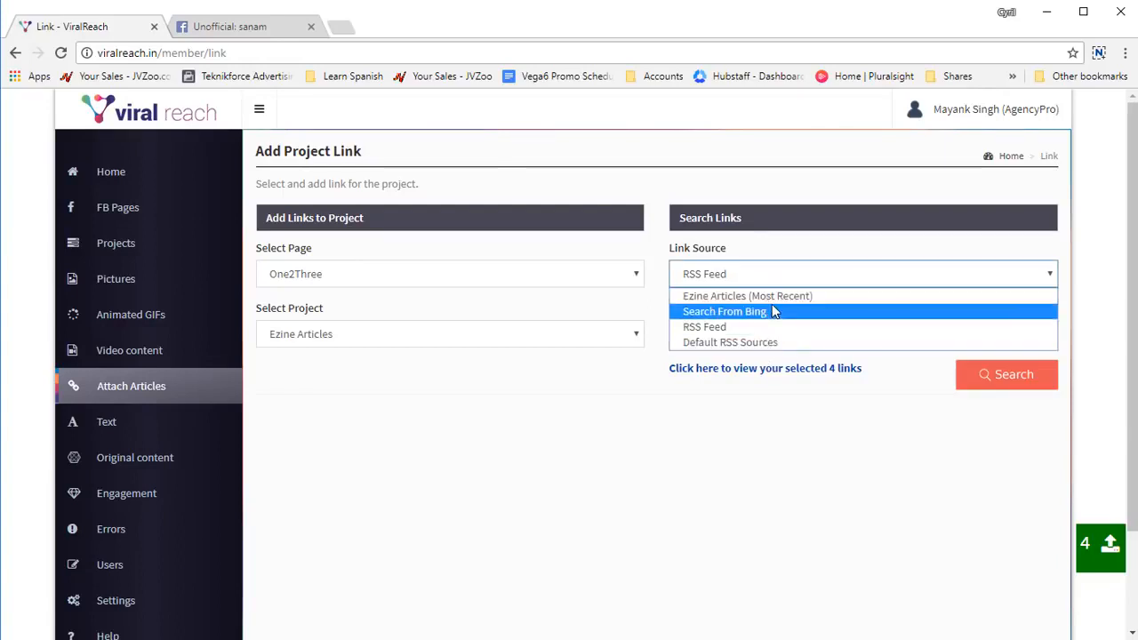
click(763, 343)
click(770, 336)
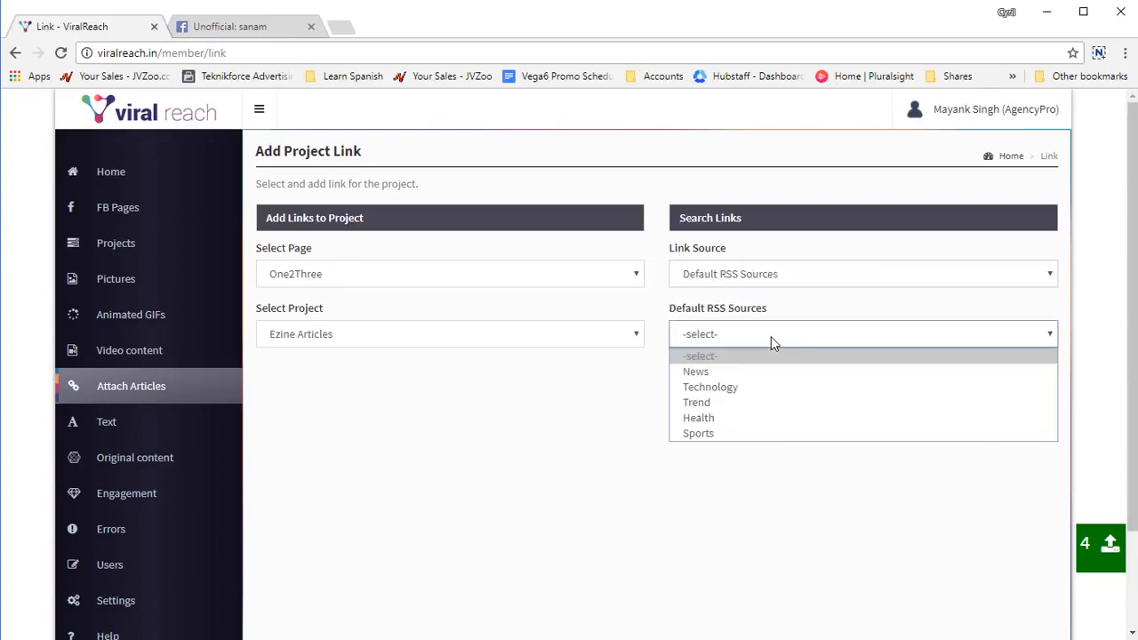
click(760, 373)
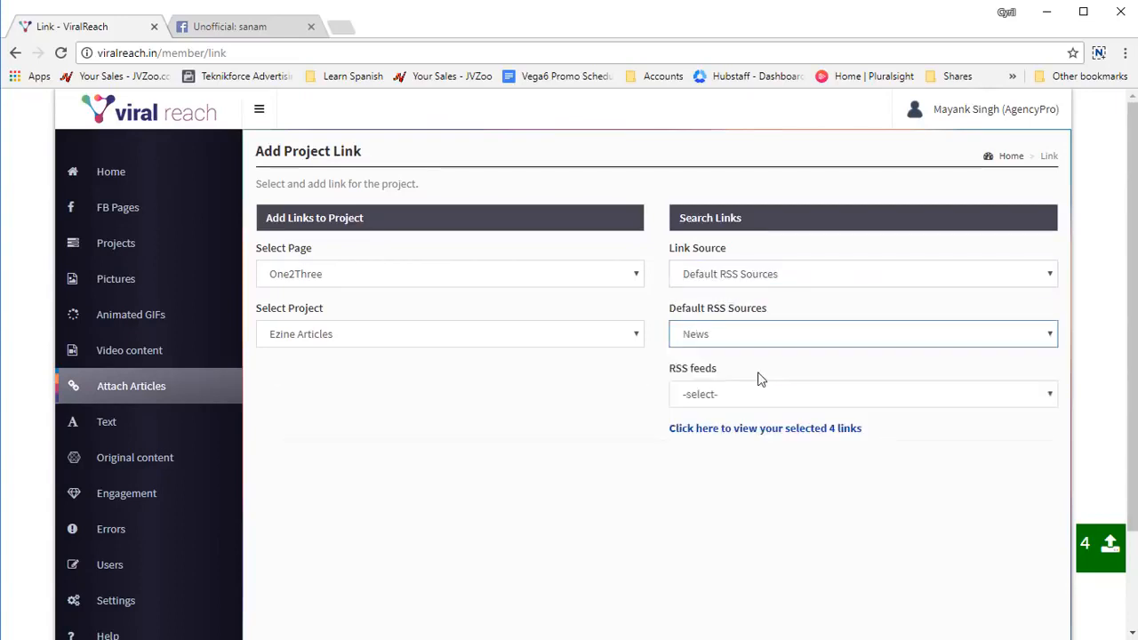
Load the Top Stories RSS feed of the News category
click(752, 393)
click(755, 432)
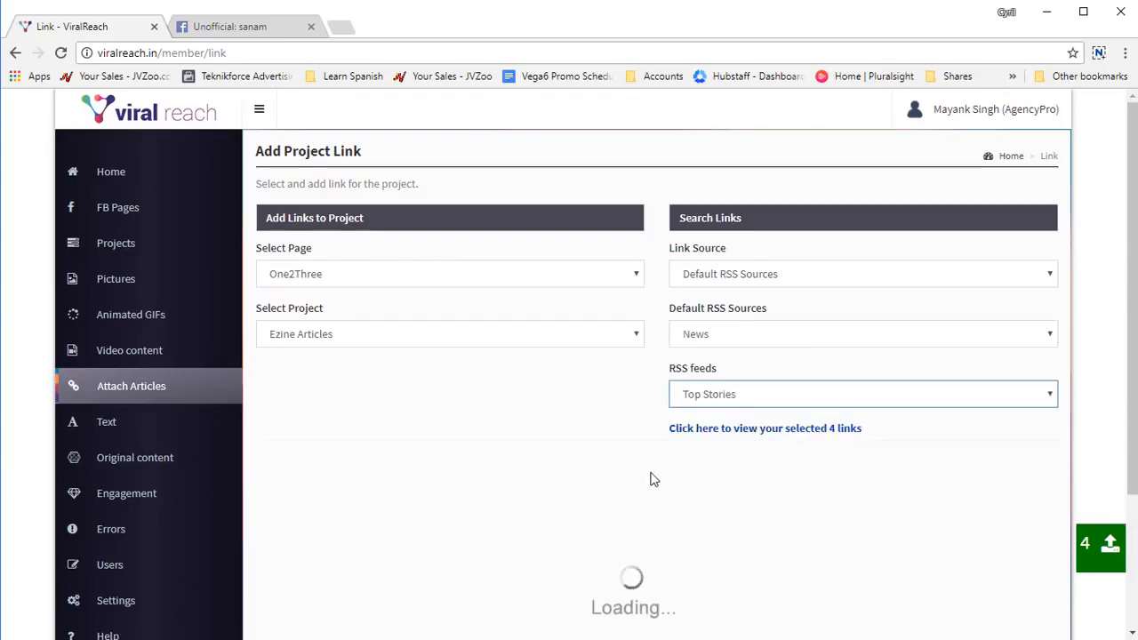
scroll(1117, 625, down, 3)
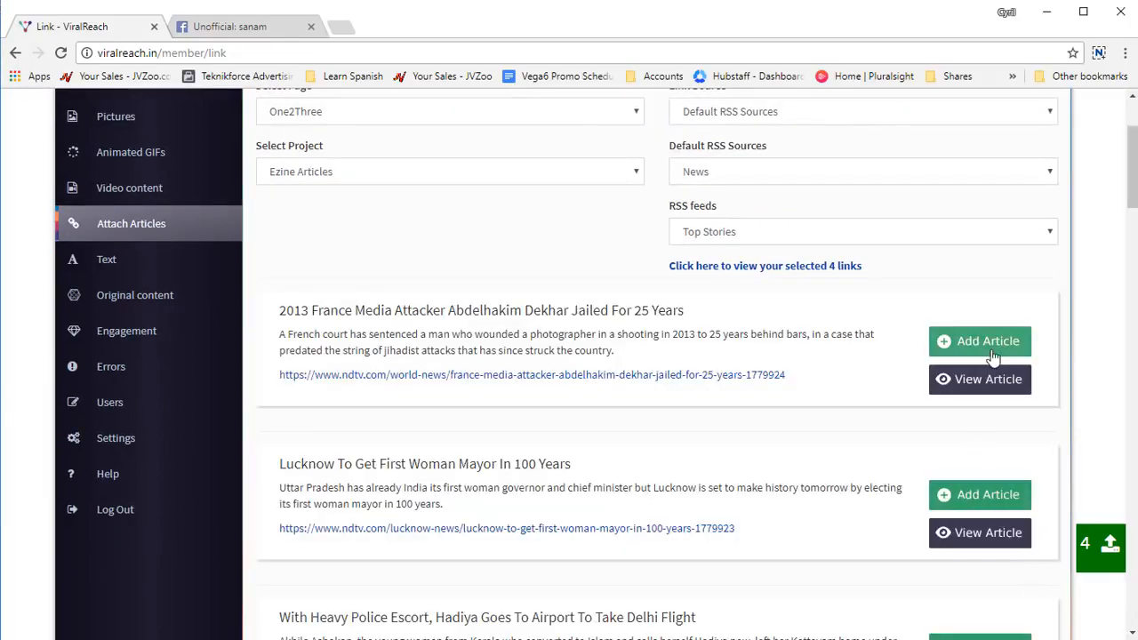
Add the France media attacker, Hadiya's Delhi flight, Gujarat Assembly Election, Assam Chief Minister and Chai-Wala jibe articles to the Ezine Articles project
click(992, 354)
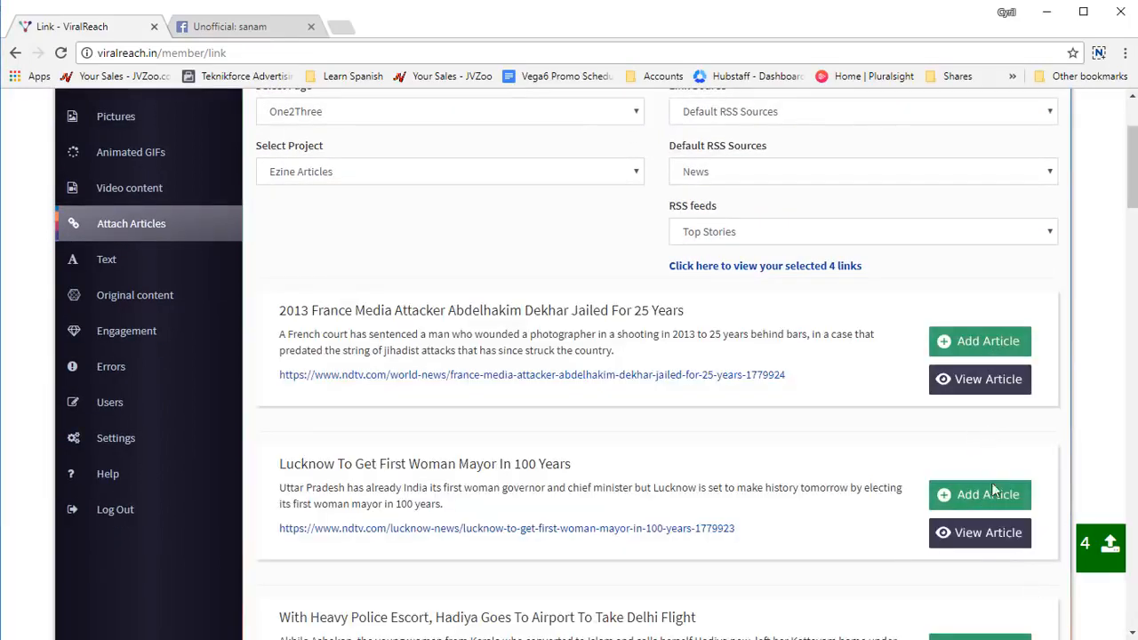
click(980, 629)
scroll(987, 604, down, 4)
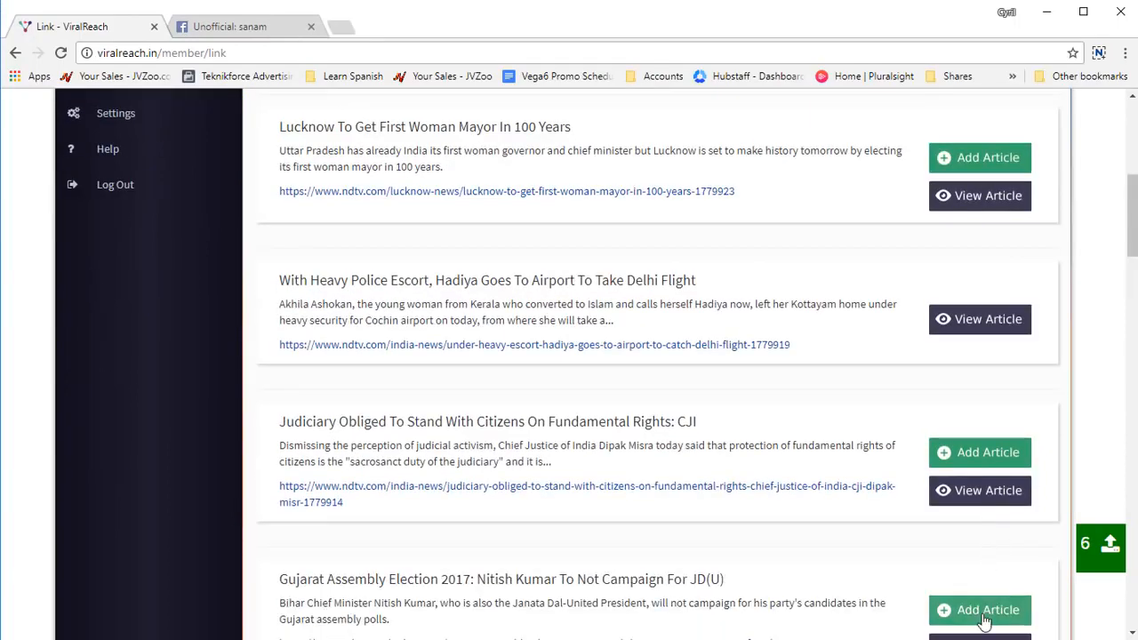
click(982, 619)
scroll(979, 604, down, 2)
scroll(986, 591, down, 3)
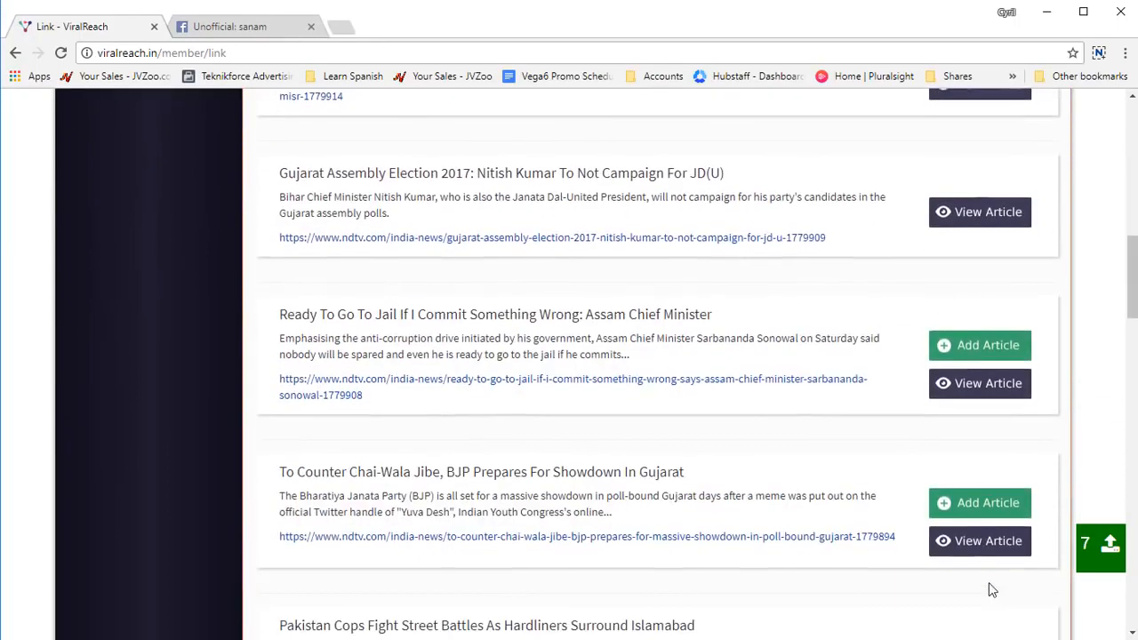
click(980, 505)
Review the selected links of the Ezine Articles project and submit them to Facebook
scroll(922, 525, up, 10)
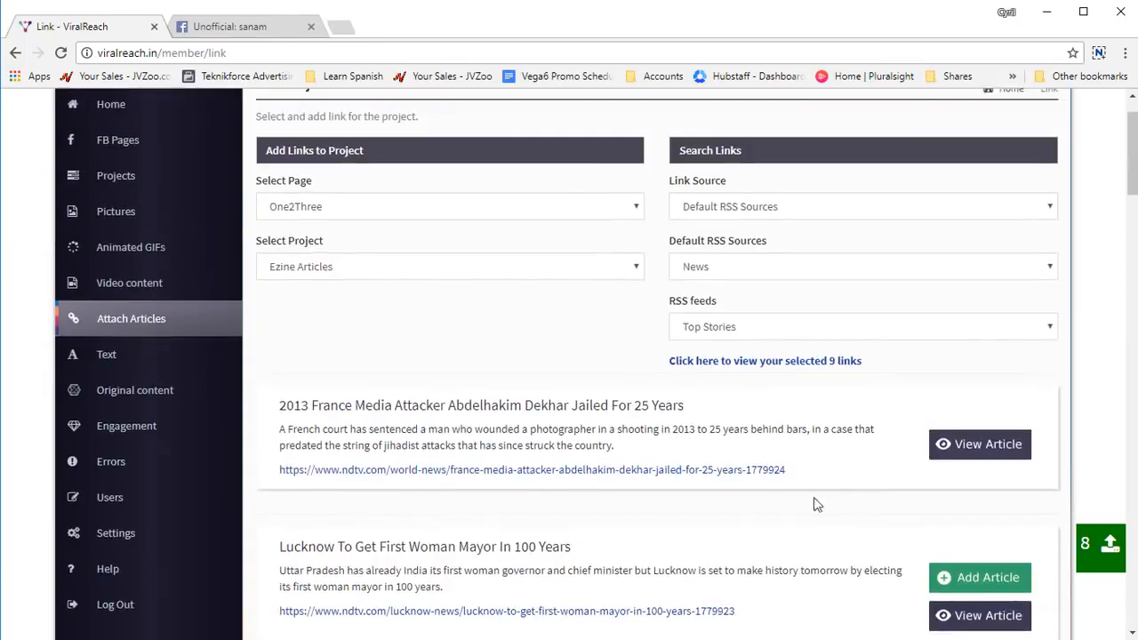
scroll(815, 504, up, 1)
click(805, 429)
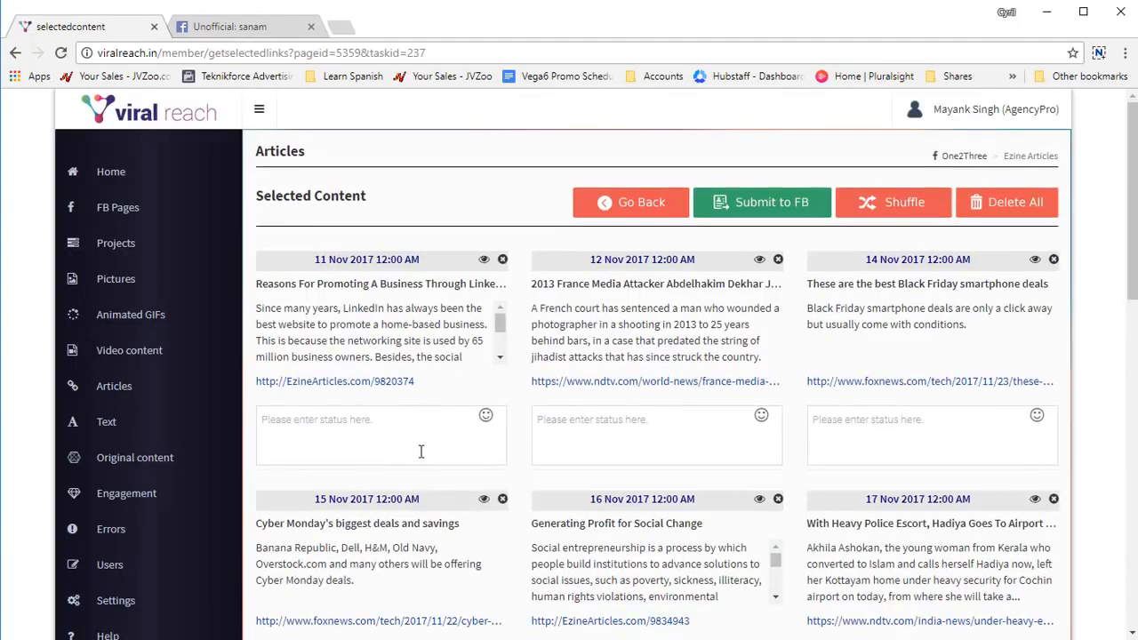
scroll(741, 363, down, 6)
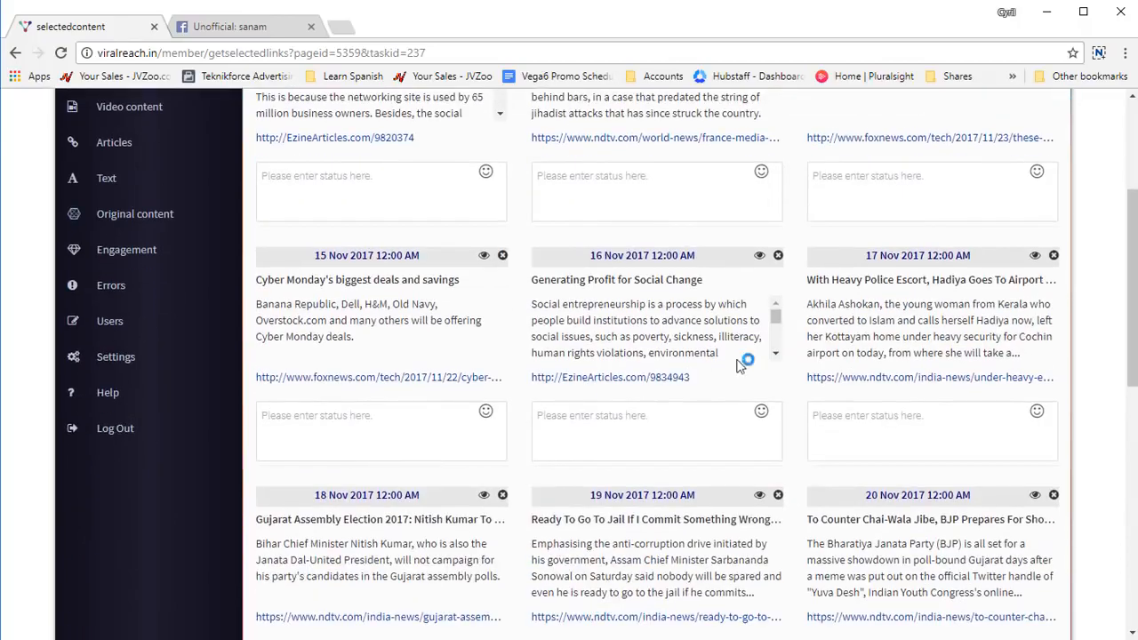
scroll(617, 459, down, 4)
scroll(620, 461, up, 10)
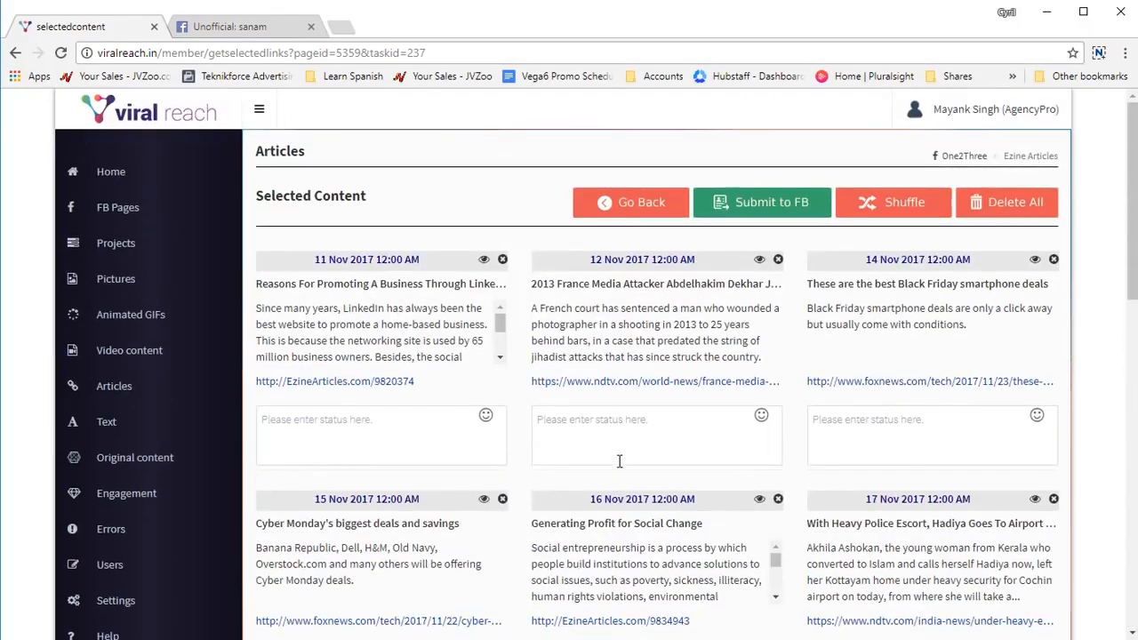
scroll(620, 460, down, 1)
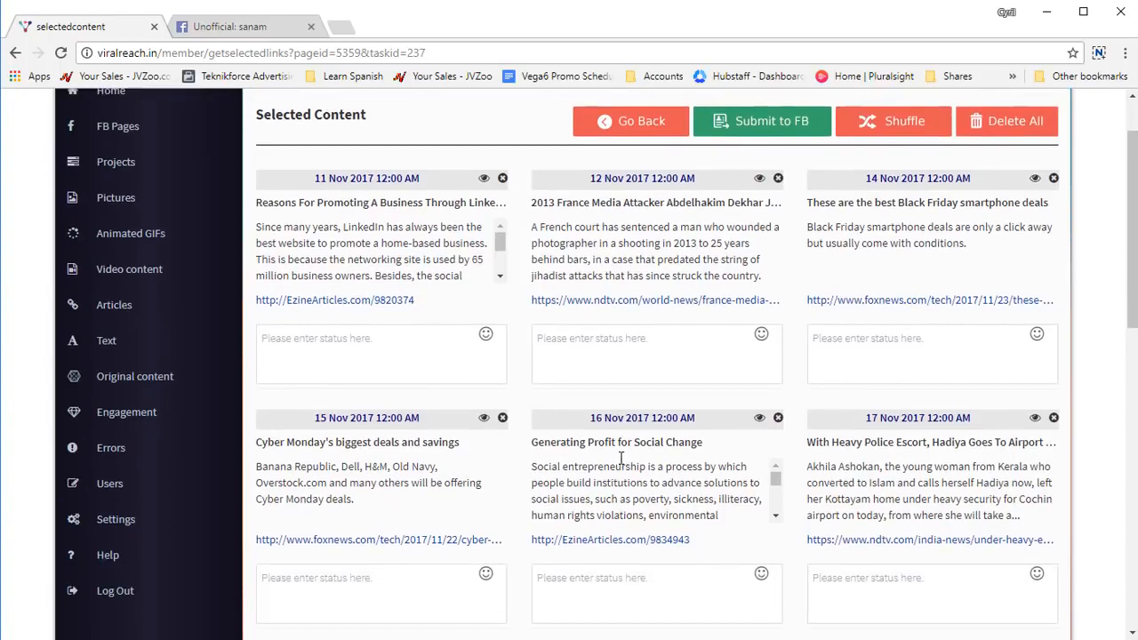
scroll(619, 460, up, 1)
click(800, 206)
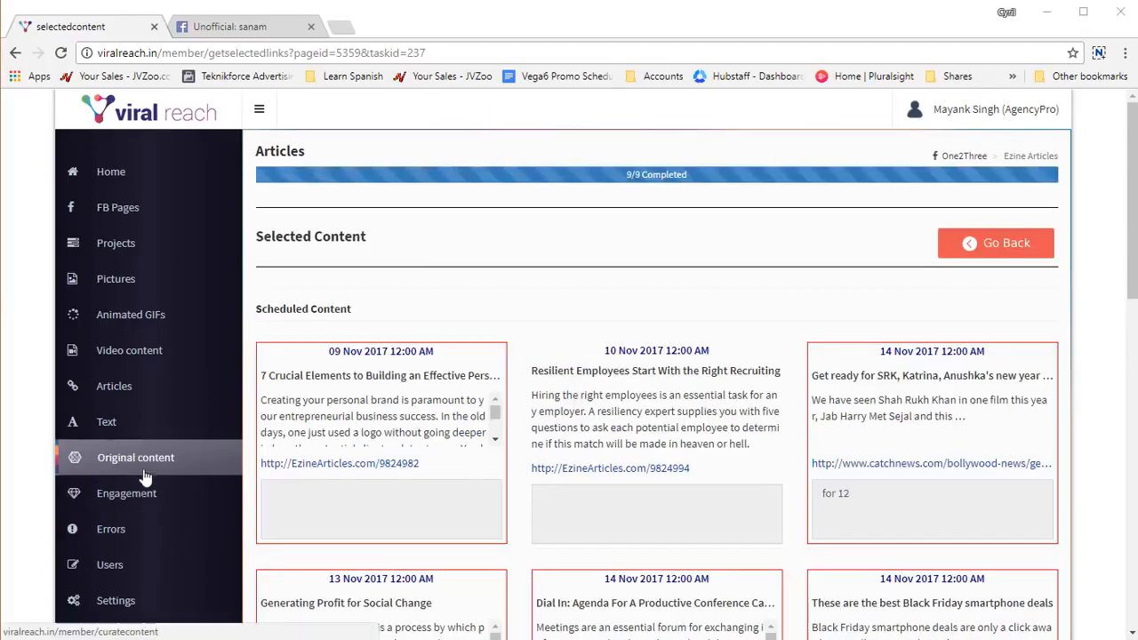
Open Original Content, set the content source to Enter Link and examine the link details form and posting preview
click(145, 477)
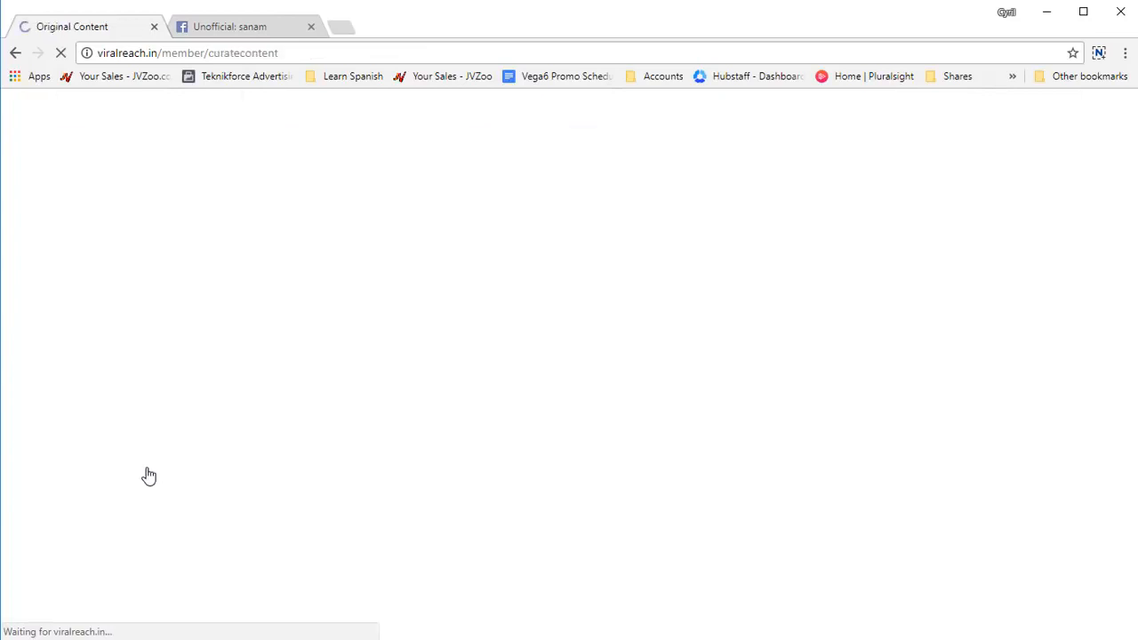
click(876, 276)
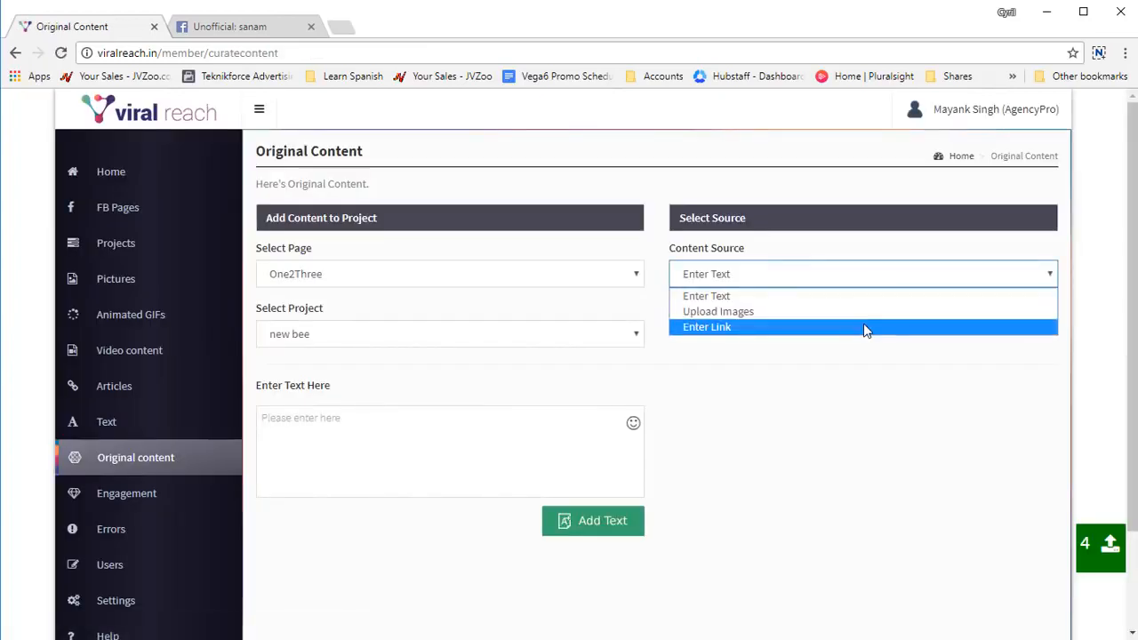
click(867, 327)
click(869, 282)
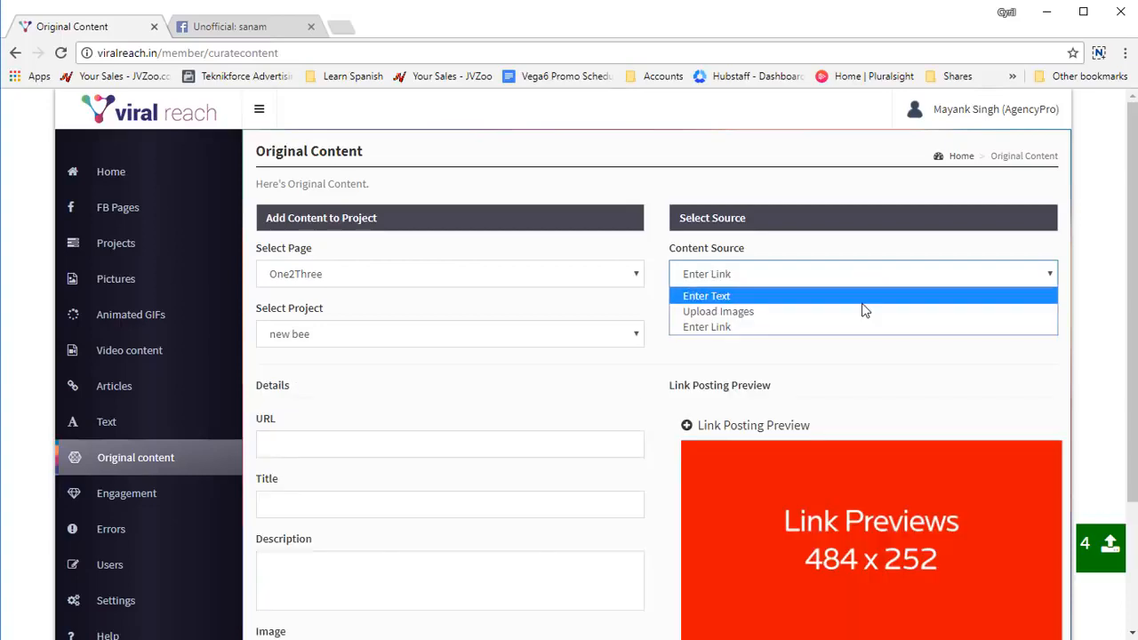
click(857, 327)
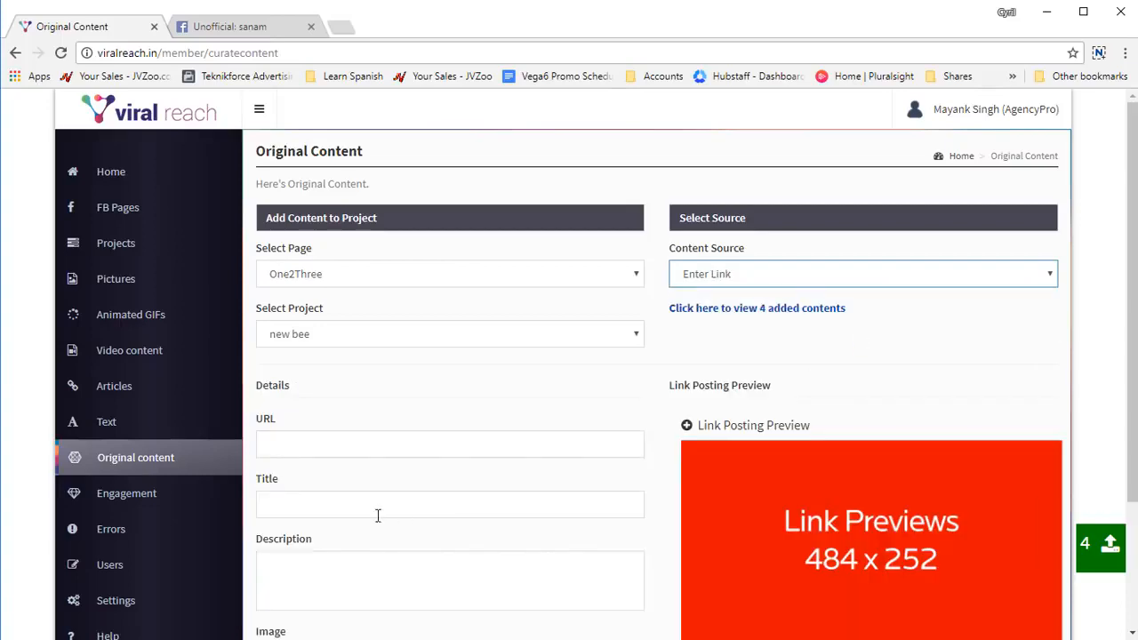
scroll(398, 470, down, 2)
scroll(549, 613, up, 3)
scroll(509, 524, down, 3)
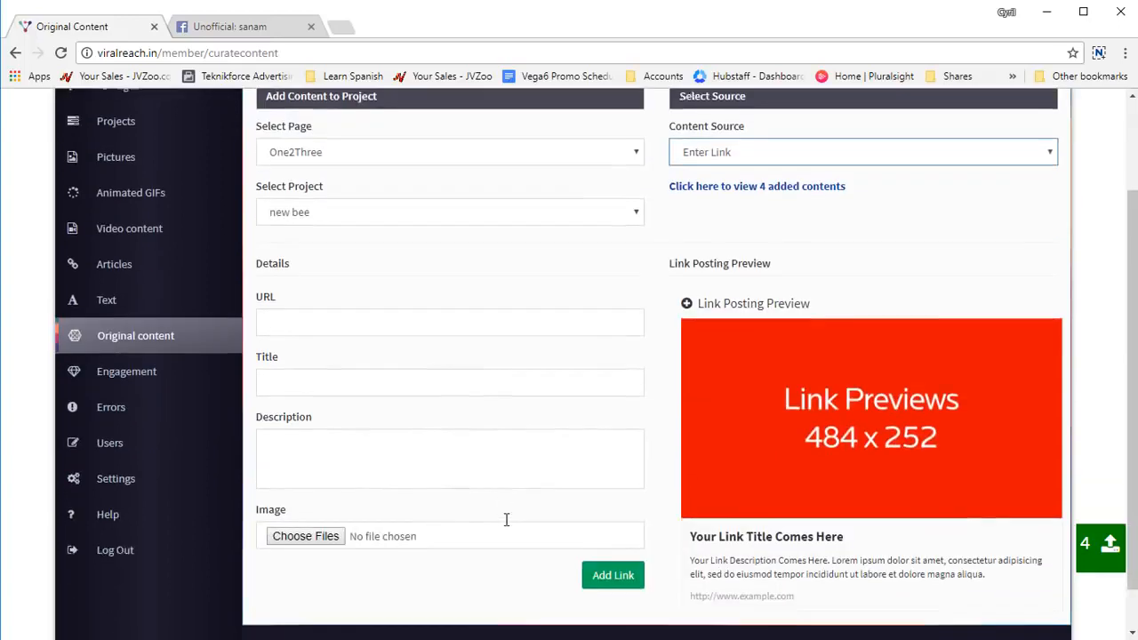
scroll(547, 524, up, 2)
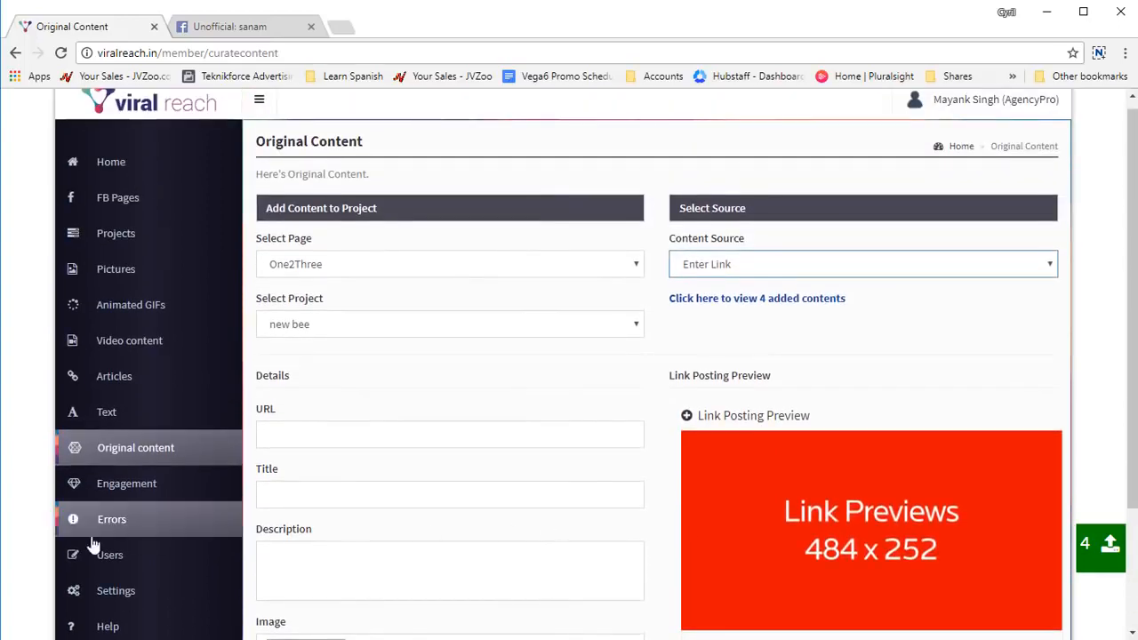
Open the Engagement log and examine the project and post charts and each post's reach, reaction and click counts
click(157, 484)
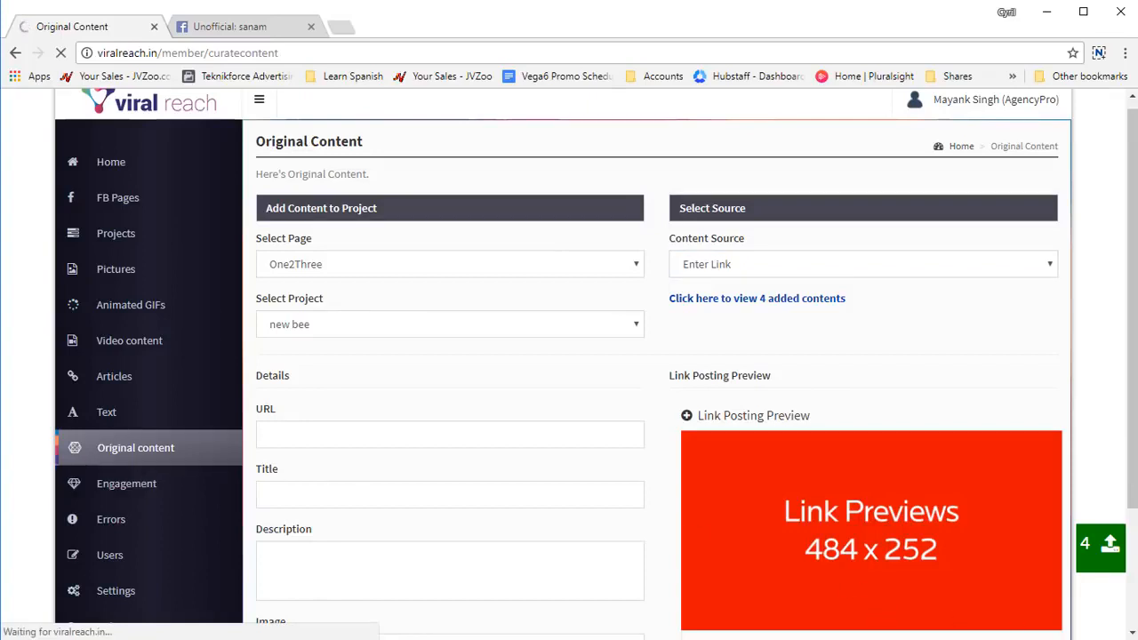
scroll(724, 476, down, 2)
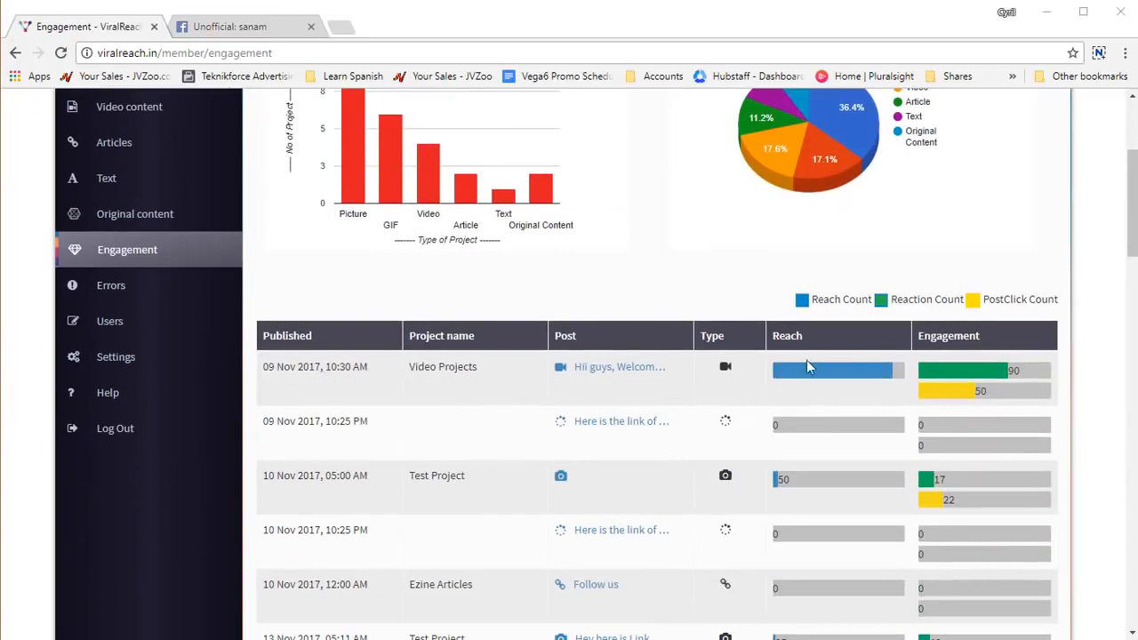
mouse_move(993, 380)
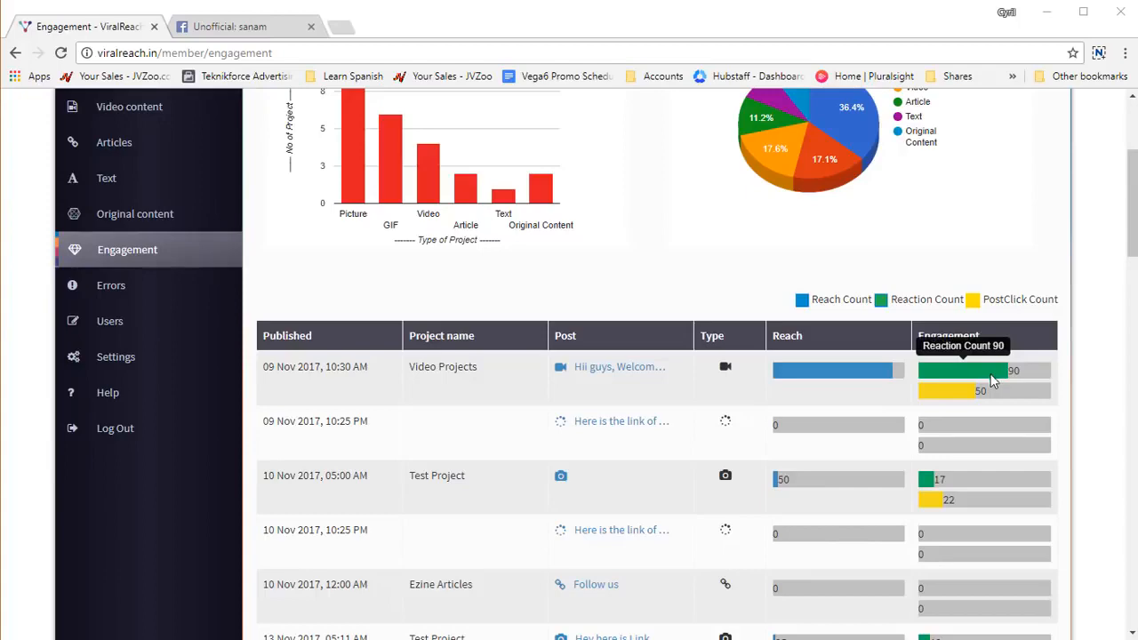
scroll(693, 442, down, 8)
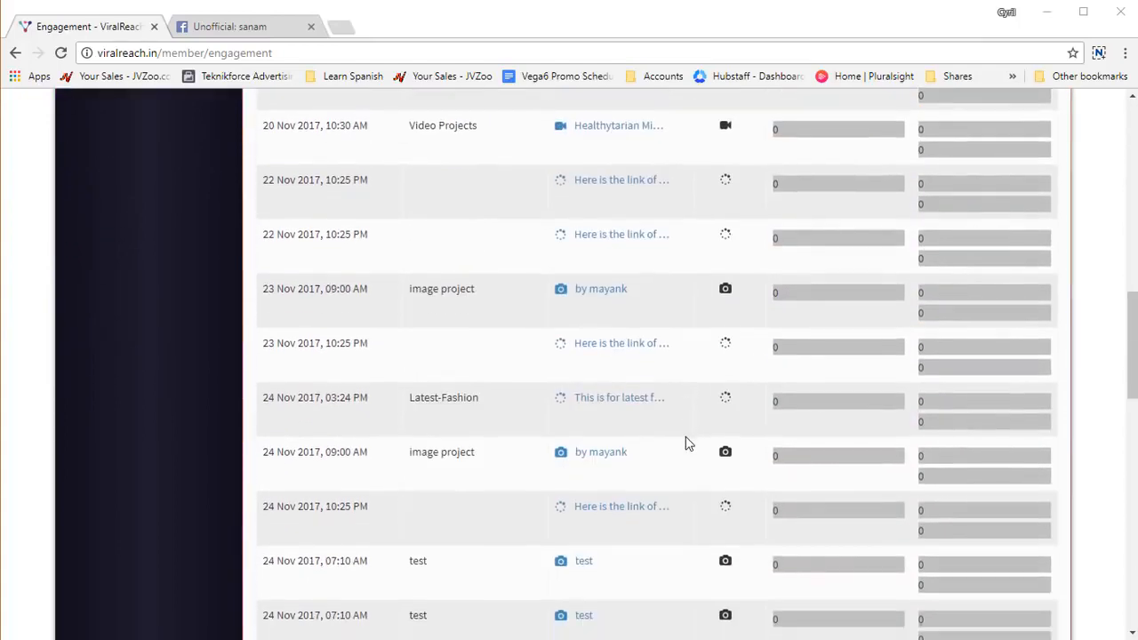
scroll(684, 441, down, 4)
scroll(682, 441, up, 12)
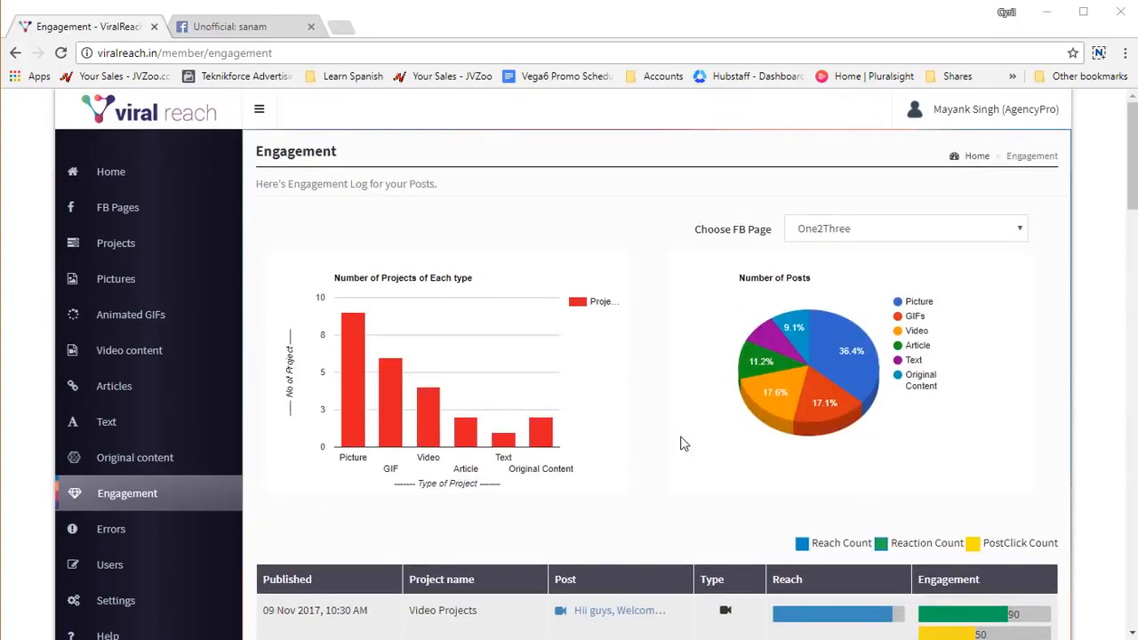
scroll(683, 441, down, 3)
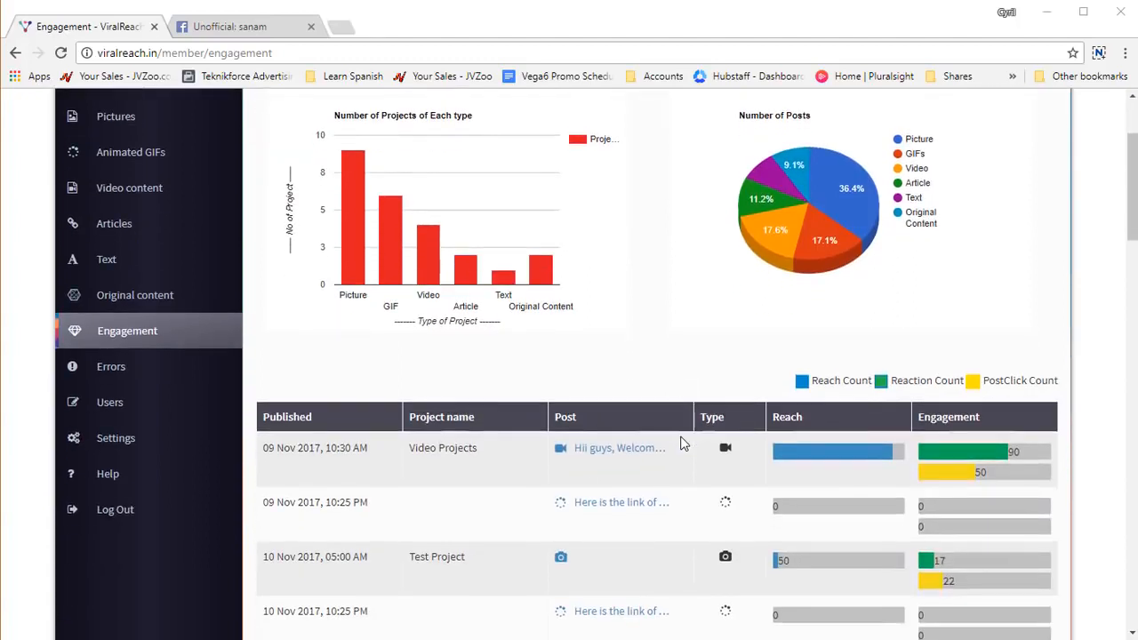
scroll(683, 442, up, 1)
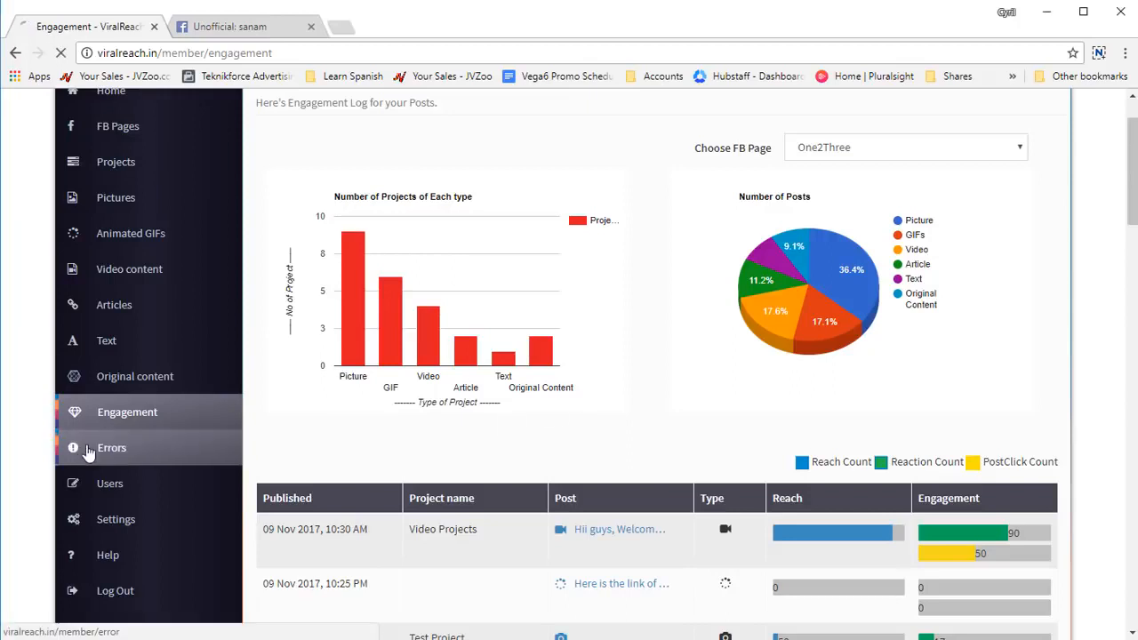
Review the list of posting errors and the list of users created under the account
click(88, 453)
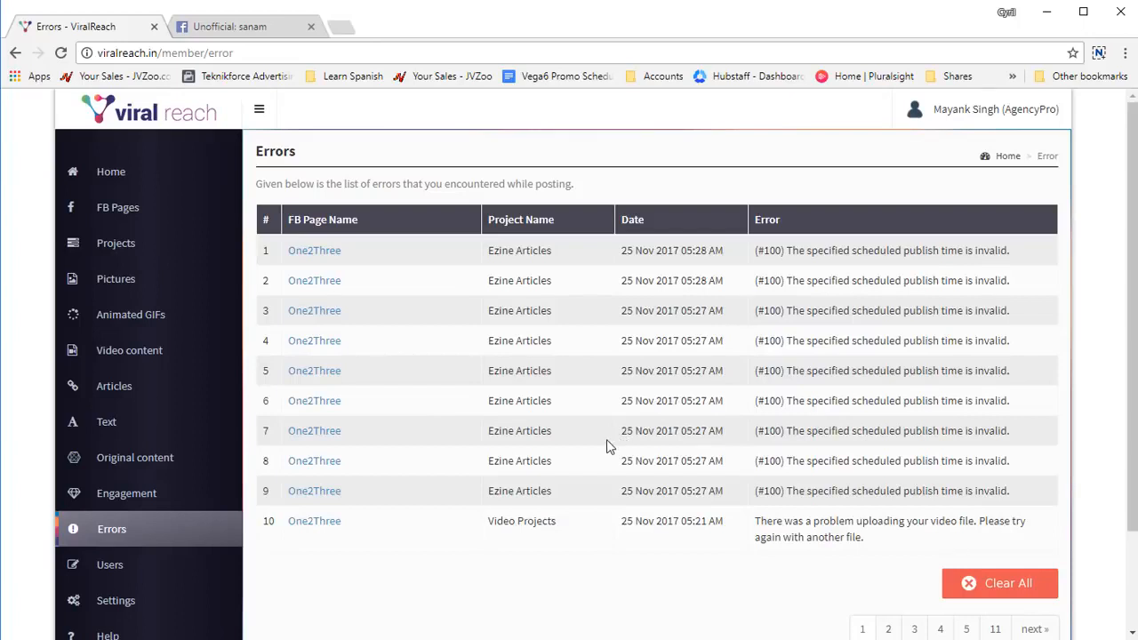
click(198, 574)
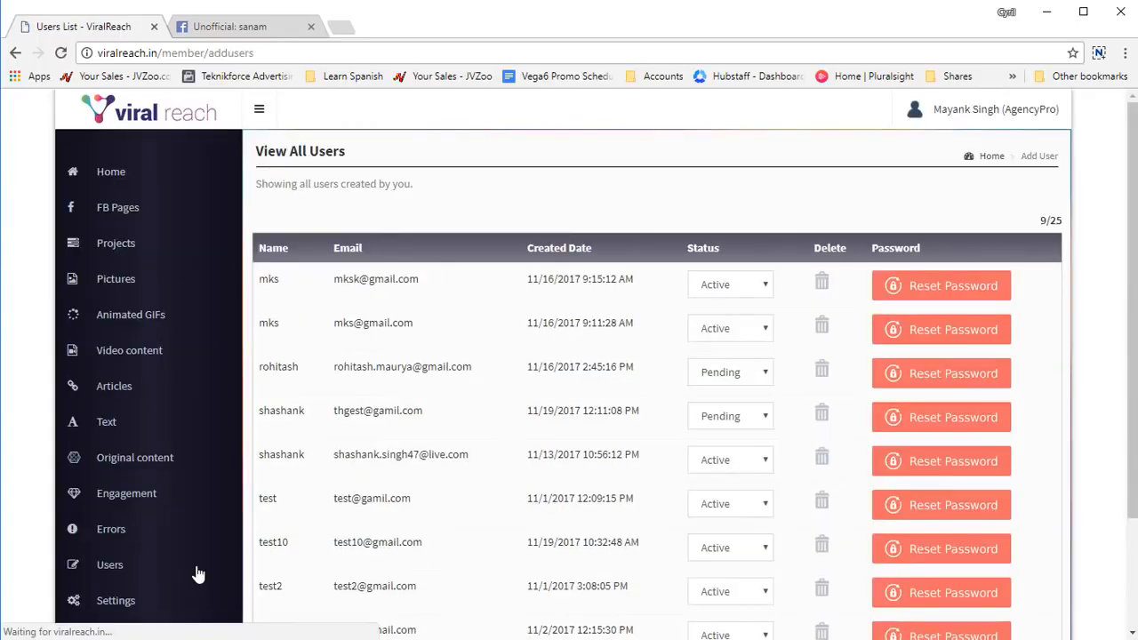
scroll(533, 431, down, 3)
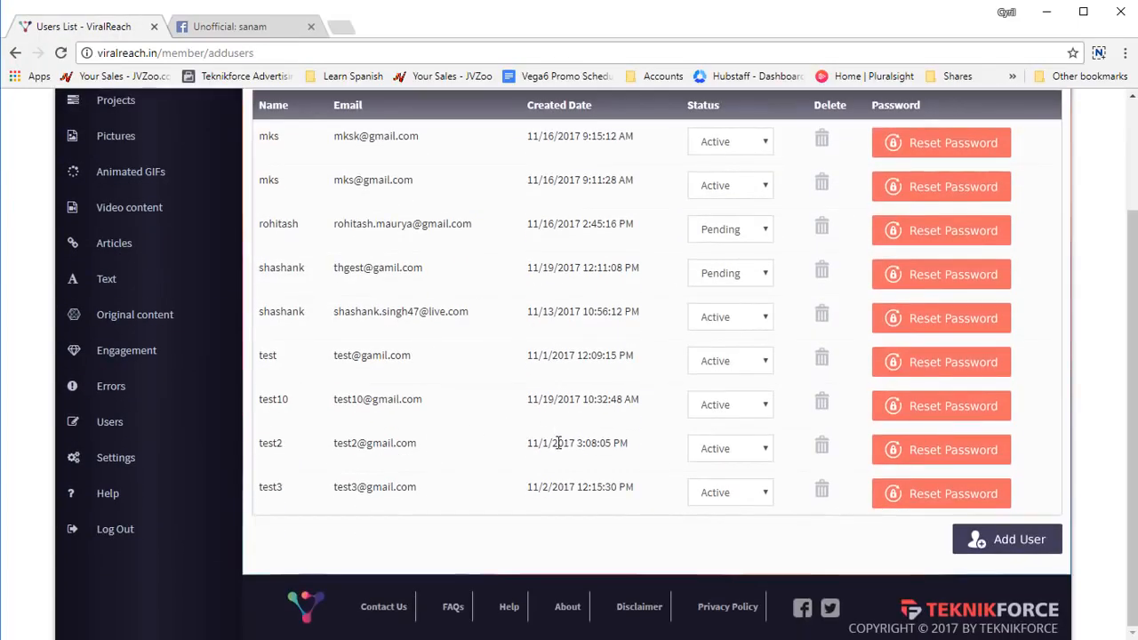
scroll(558, 442, up, 3)
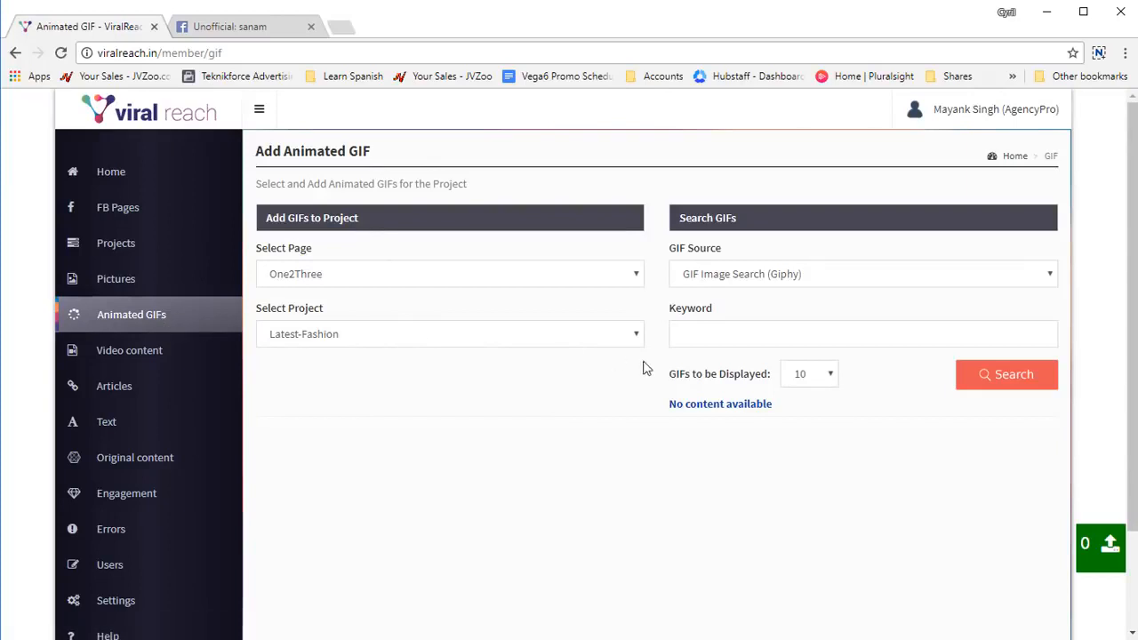
On the Animated GIFs page, search GIF Image Search (Giphy) for "flower" with 10 GIFs displayed
click(819, 281)
click(803, 294)
click(807, 280)
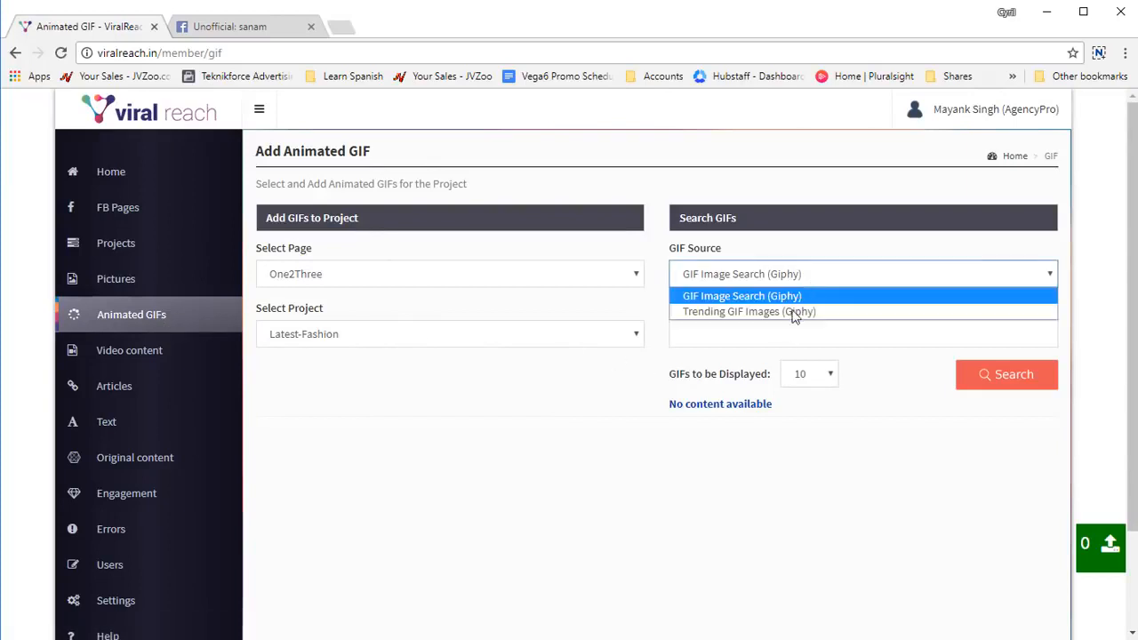
click(796, 302)
click(768, 337)
text(flower)
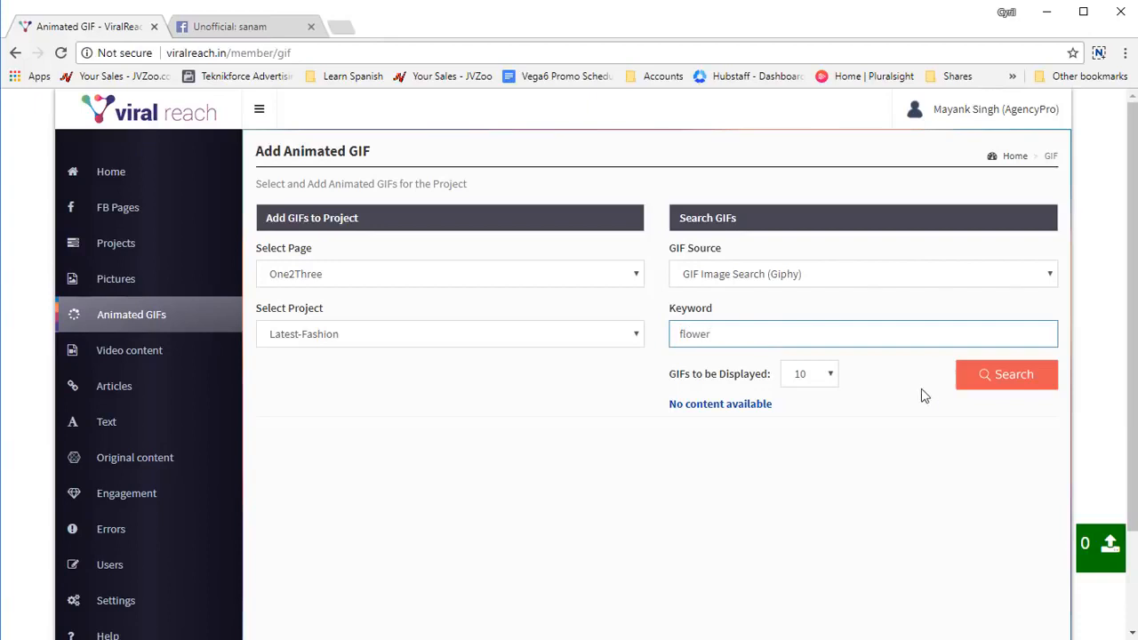
click(825, 374)
click(824, 375)
click(969, 381)
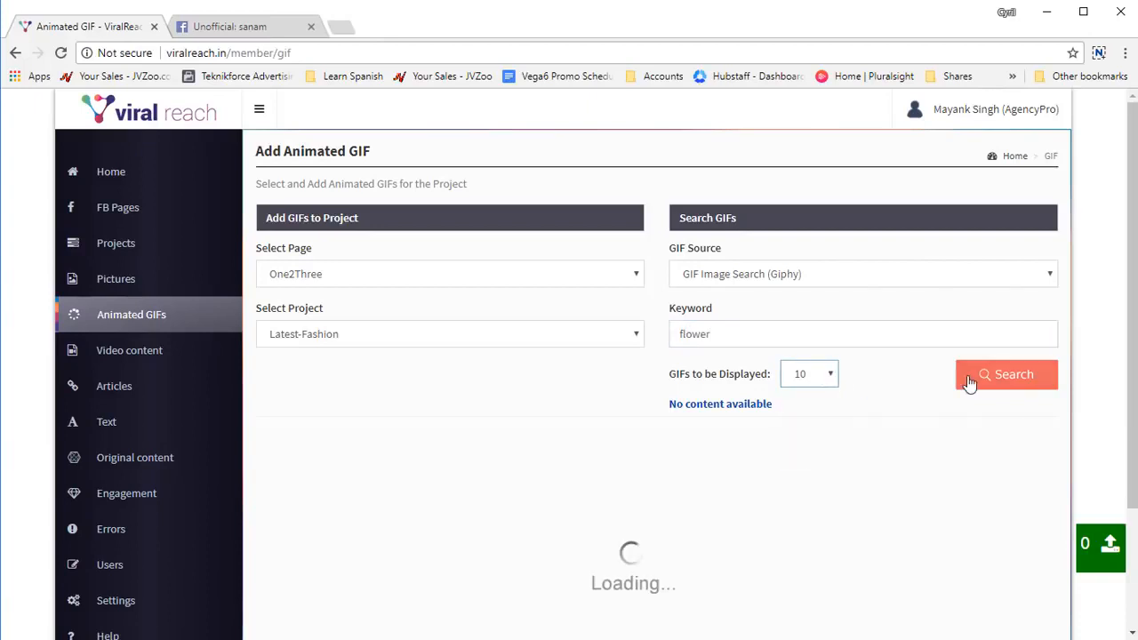
Look through the flower GIF results and the add, preview and download options they offer
scroll(686, 399, down, 2)
mouse_move(690, 395)
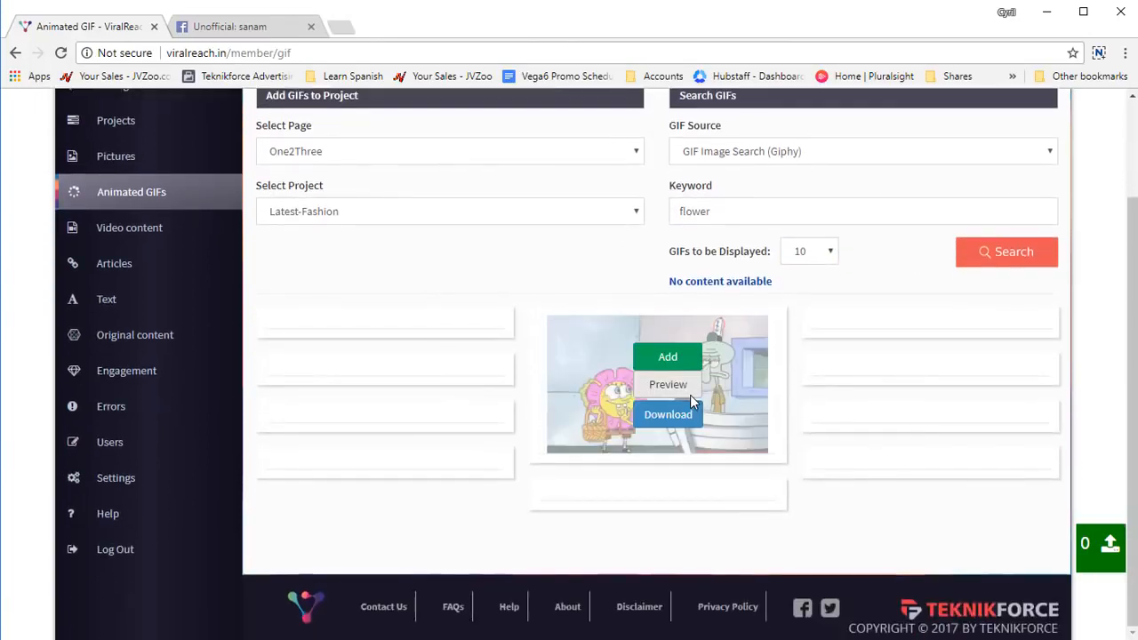
scroll(339, 471, down, 1)
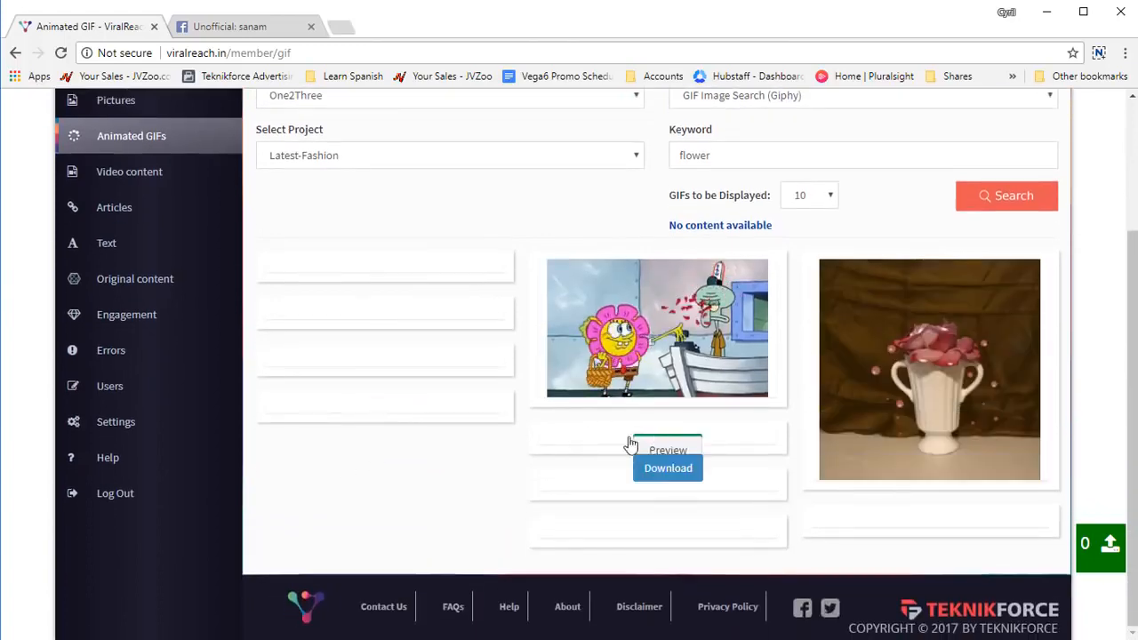
scroll(534, 444, down, 1)
mouse_move(406, 399)
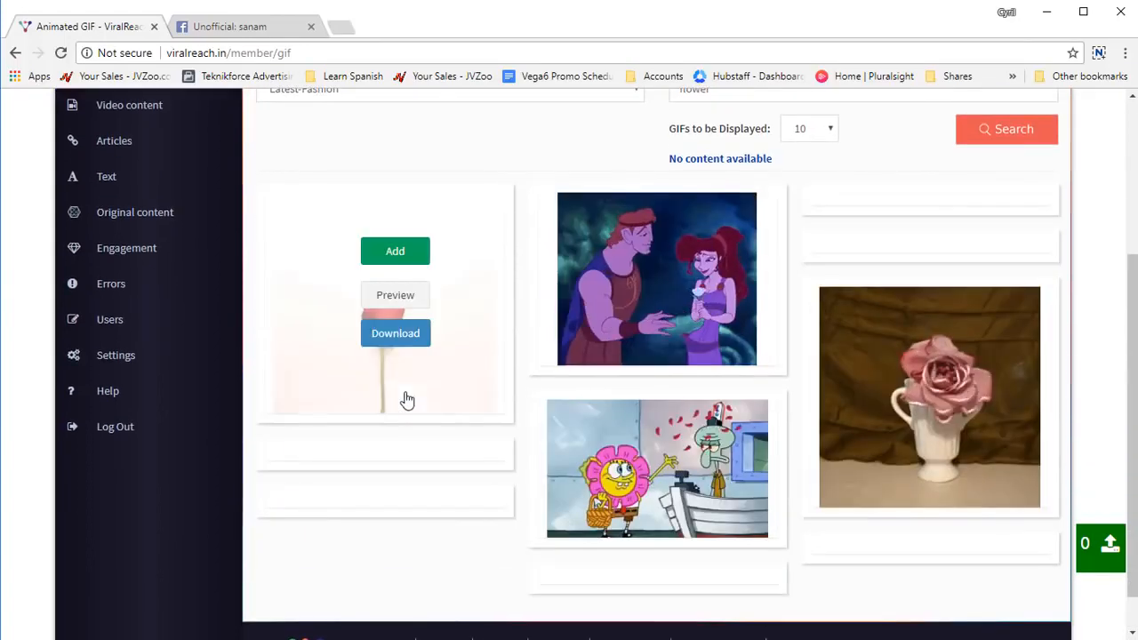
scroll(546, 445, up, 4)
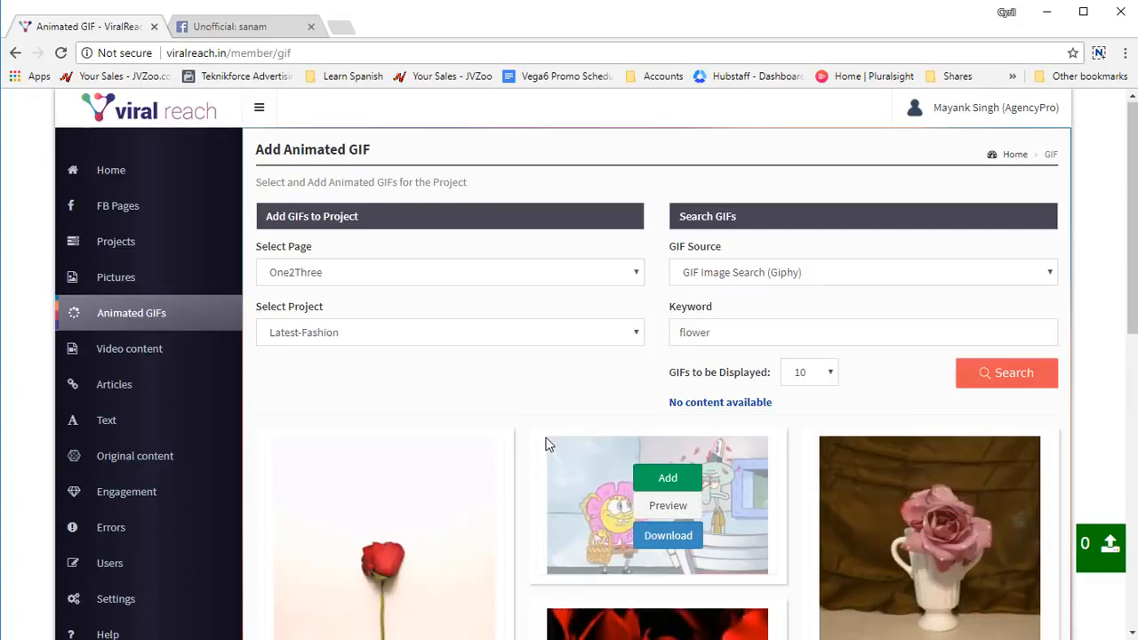
scroll(216, 432, down, 4)
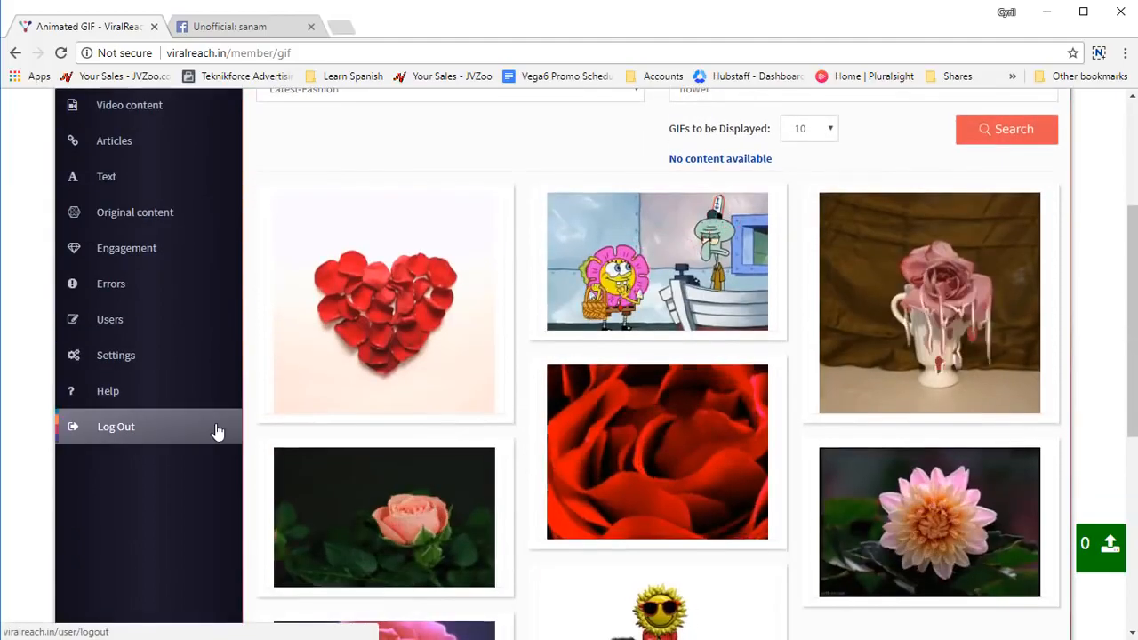